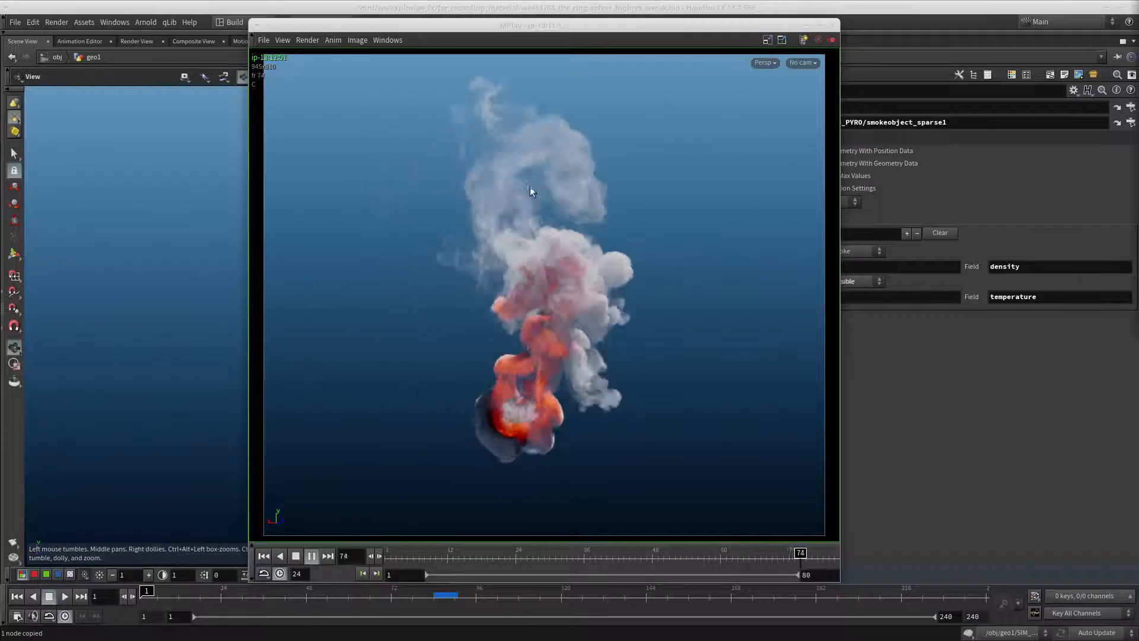
# Play back and scrub through the fire and smoke flipbook, and move its window out of the way
pyautogui.click(500, 564)
pyautogui.moveTo(500, 564); pyautogui.dragTo(722, 563)
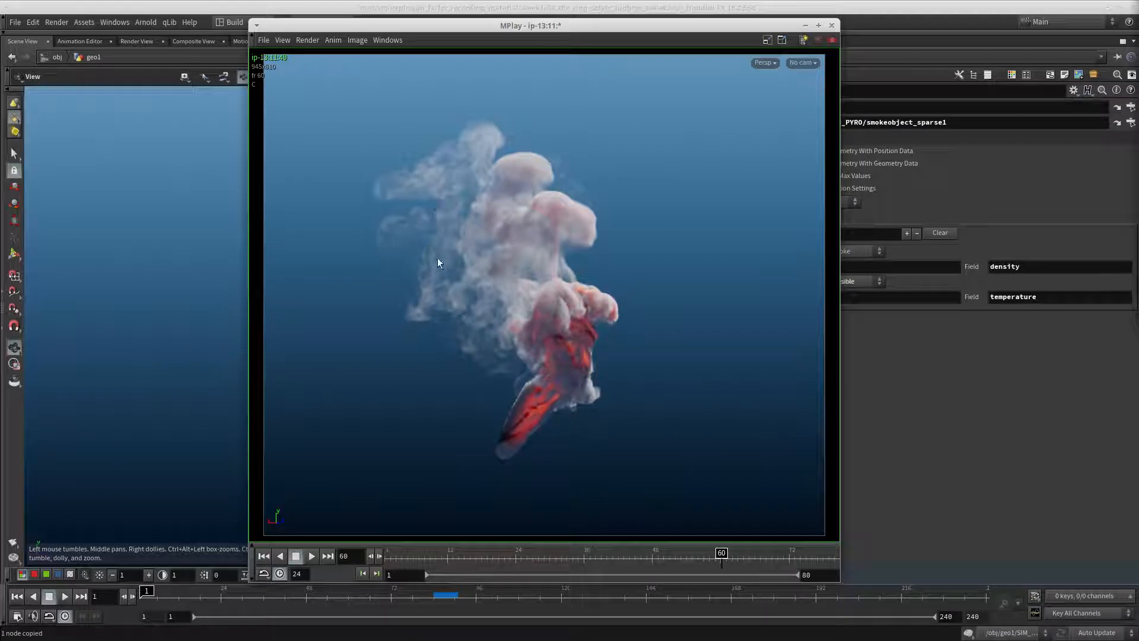
pyautogui.moveTo(723, 559)
pyautogui.mouseDown()
pyautogui.moveTo(775, 559)
pyautogui.moveTo(331, 570)
pyautogui.moveTo(441, 561)
pyautogui.mouseUp()
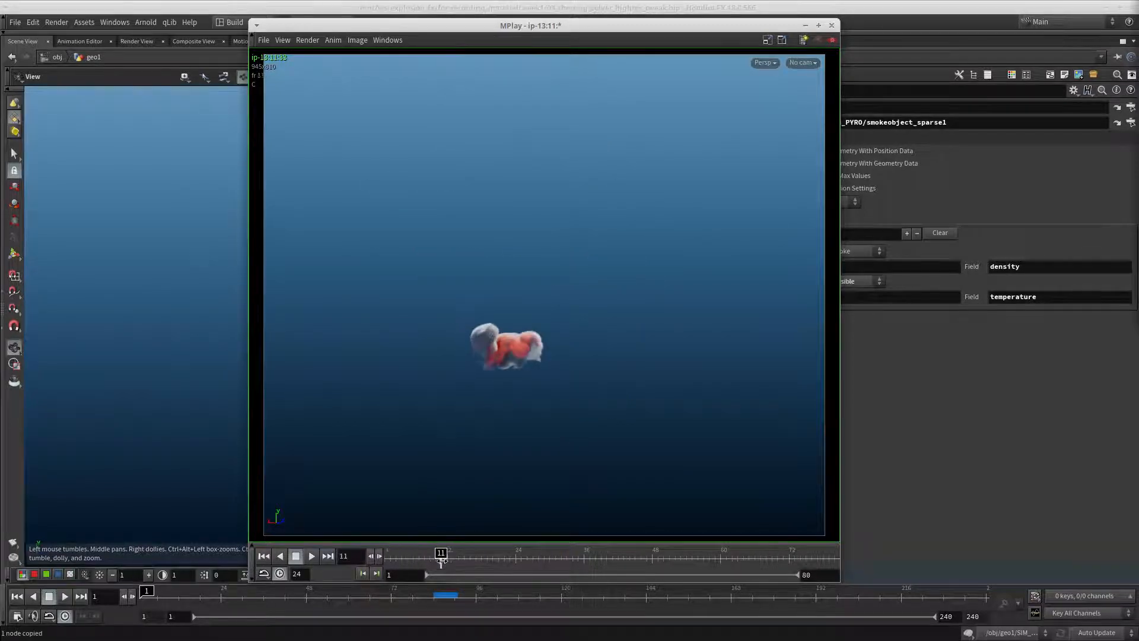
pyautogui.click(310, 556)
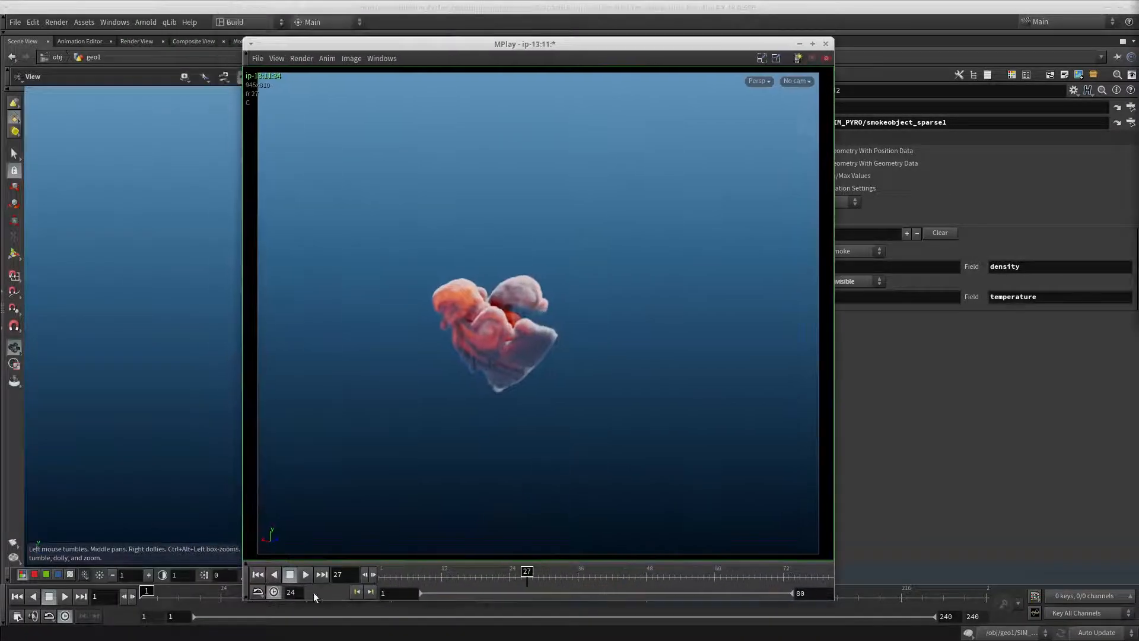
pyautogui.moveTo(605, 579); pyautogui.dragTo(567, 576)
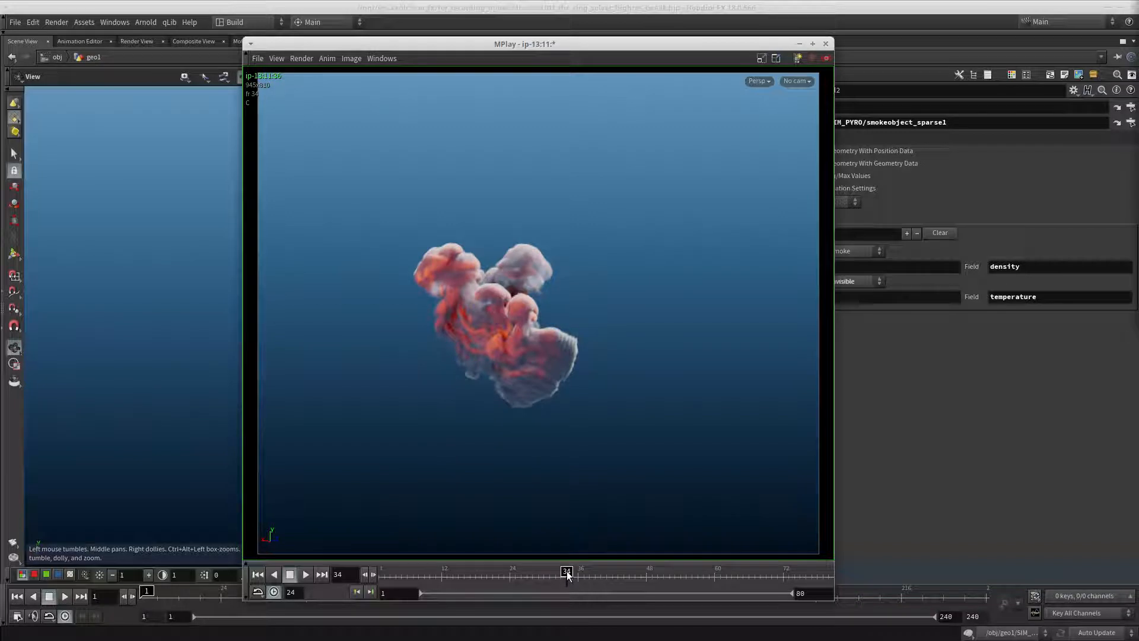
pyautogui.moveTo(567, 576); pyautogui.dragTo(775, 576)
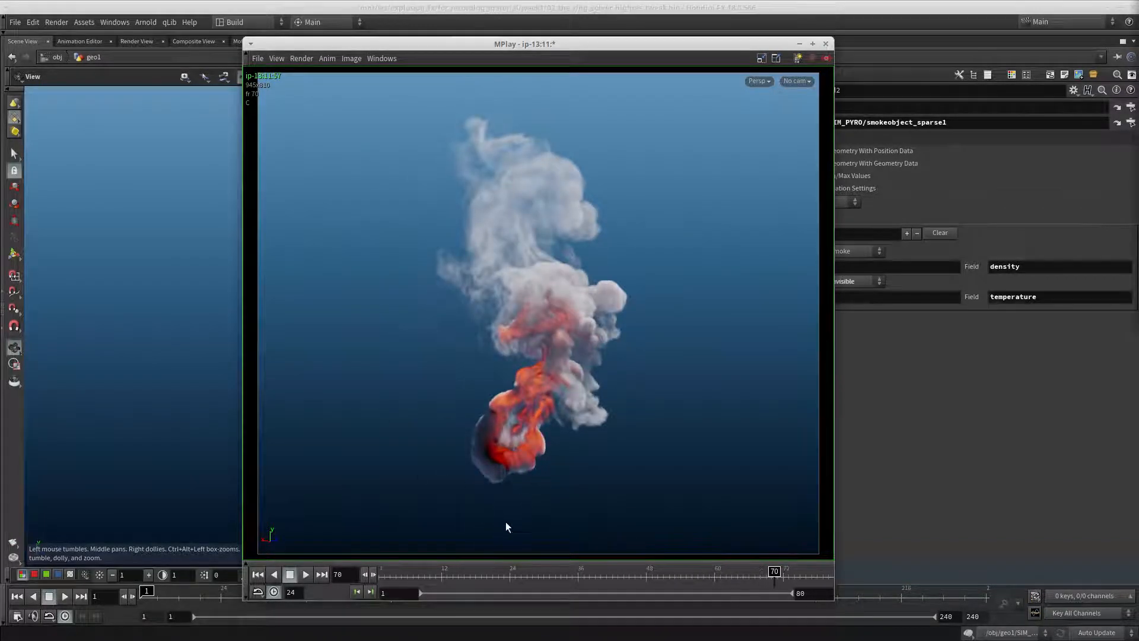
pyautogui.keyDown('alt'); pyautogui.moveTo(505, 522); pyautogui.dragTo(0, 541); pyautogui.keyUp('alt')
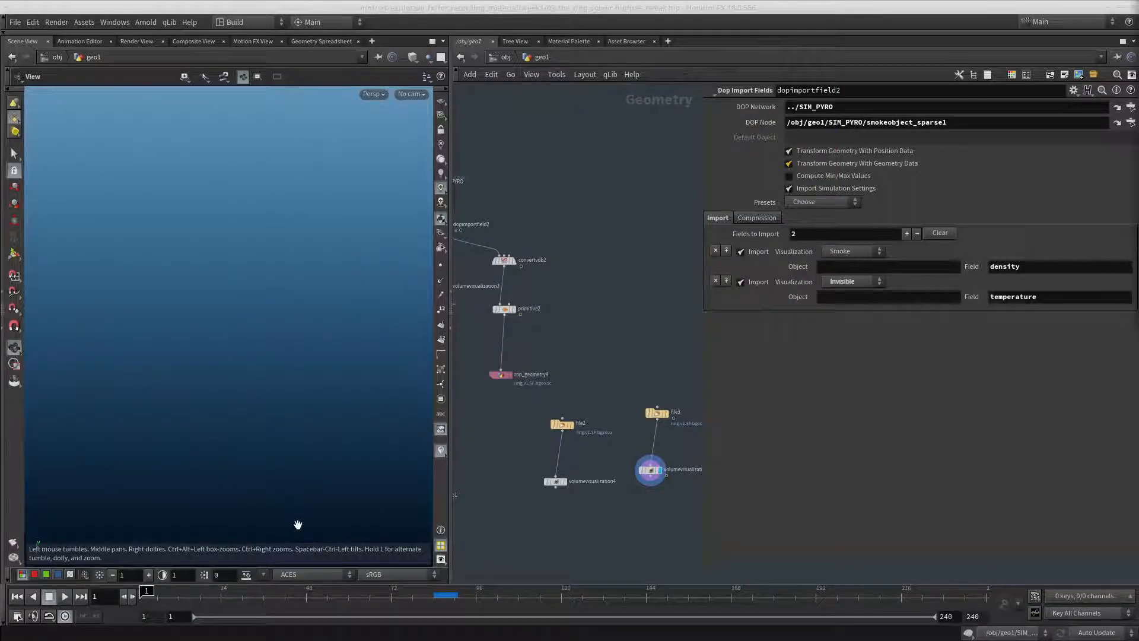
# Enlarge the network pane, locate the transform1 node above OUT_DENSITY, and display its output in the viewport
pyautogui.moveTo(507, 440); pyautogui.dragTo(496, 460, button='middle')
pyautogui.moveTo(450, 485); pyautogui.dragTo(272, 485)
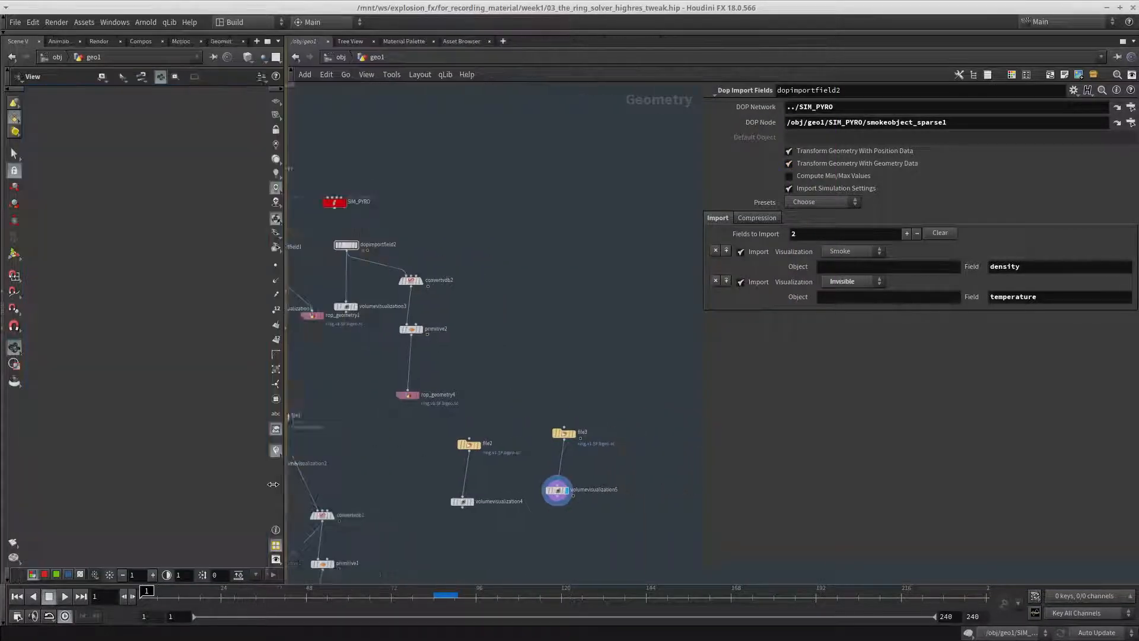
pyautogui.moveTo(546, 298); pyautogui.dragTo(573, 337, button='middle')
pyautogui.moveTo(511, 306); pyautogui.dragTo(639, 406, button='middle')
pyautogui.scroll(-3, 570, 392)
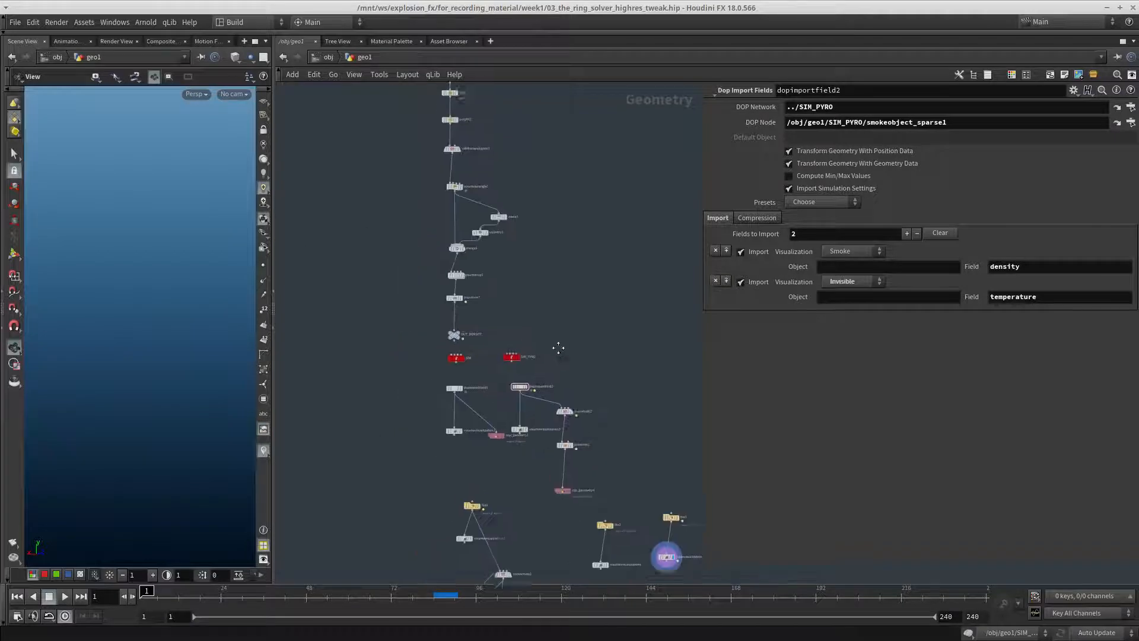
pyautogui.moveTo(557, 346); pyautogui.dragTo(582, 435, button='middle')
pyautogui.scroll(6, 502, 367)
pyautogui.moveTo(504, 376); pyautogui.dragTo(386, 432)
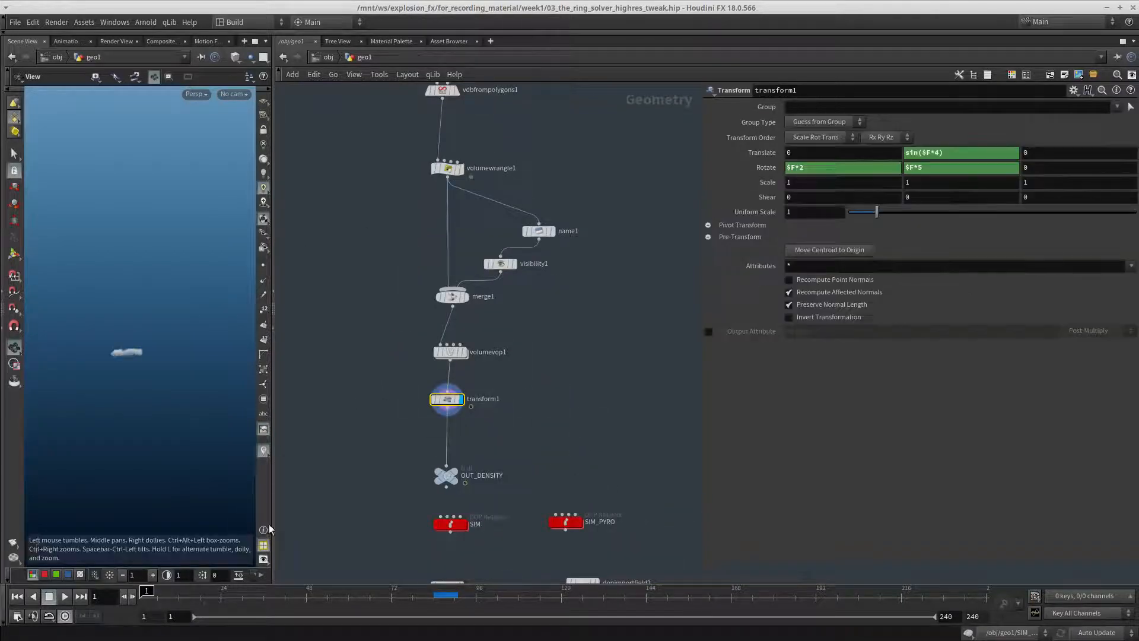
# Widen the viewport and scrub the timeline to frame 14 to examine the source shape's animated motion
pyautogui.moveTo(274, 505); pyautogui.dragTo(433, 505)
pyautogui.moveTo(151, 595); pyautogui.dragTo(210, 597)
pyautogui.moveTo(164, 375); pyautogui.dragTo(144, 422)
pyautogui.moveTo(201, 595)
pyautogui.mouseDown()
pyautogui.moveTo(178, 596)
pyautogui.moveTo(276, 589)
pyautogui.moveTo(186, 593)
pyautogui.mouseUp()
# Duplicate the transform1 node, feed the copy from polyfill1, and display its geometry as wireframe
pyautogui.moveTo(565, 437); pyautogui.dragTo(554, 442, button='middle')
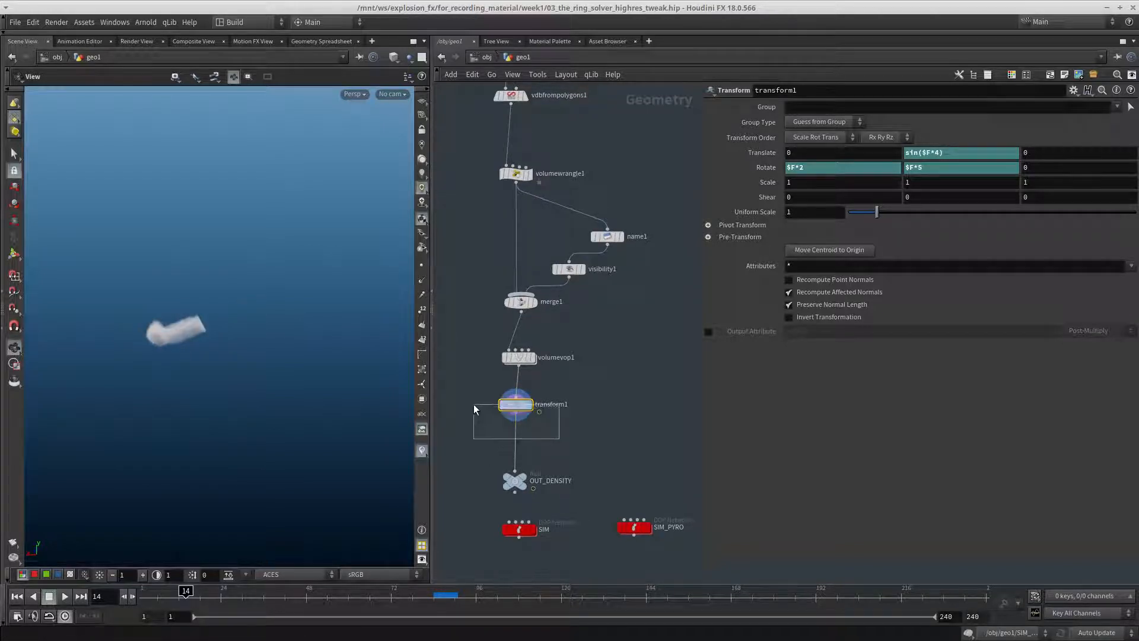
pyautogui.hotkey('ctrl', 'v')
pyautogui.scroll(-5, 589, 263)
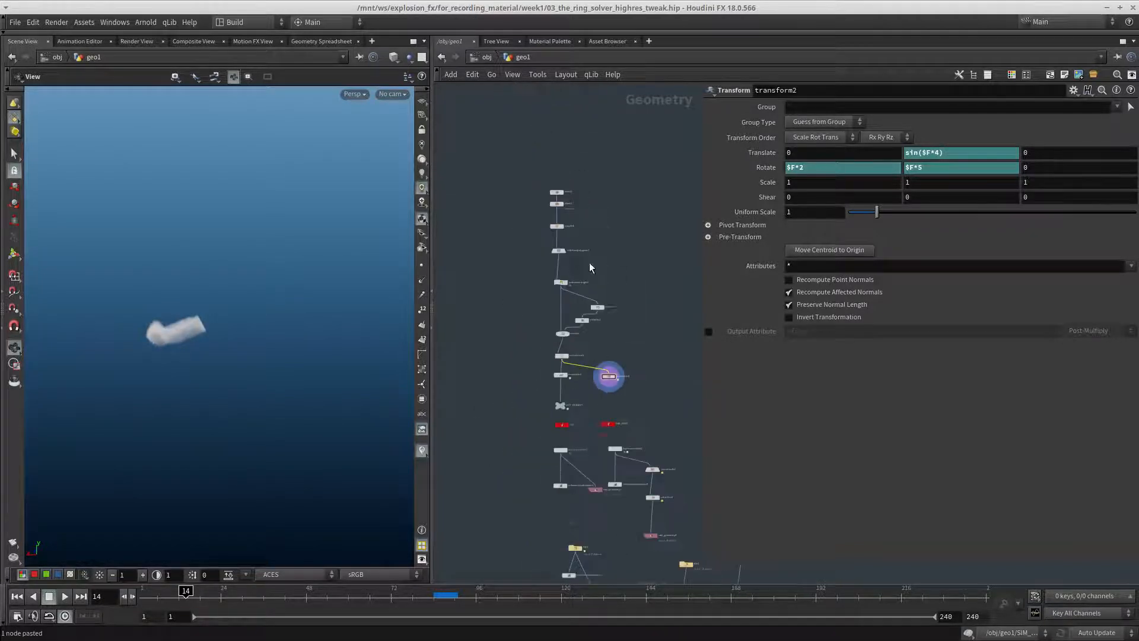
pyautogui.scroll(3, 551, 209)
pyautogui.click(652, 513)
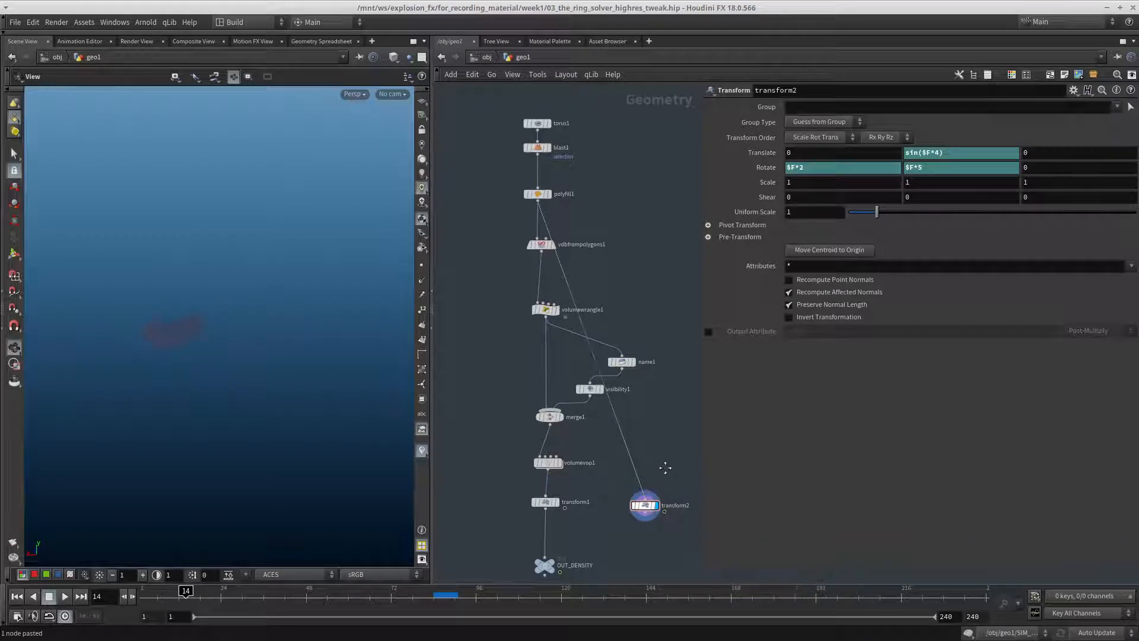
pyautogui.moveTo(664, 468); pyautogui.dragTo(606, 382, button='middle')
pyautogui.moveTo(99, 363); pyautogui.dragTo(355, 336, button='right')
pyautogui.moveTo(355, 337)
pyautogui.mouseDown()
pyautogui.moveTo(340, 323)
pyautogui.moveTo(267, 356)
pyautogui.moveTo(285, 344)
pyautogui.mouseUp()
pyautogui.press('w')
pyautogui.press('Tab')
pyautogui.write('vdb fr')
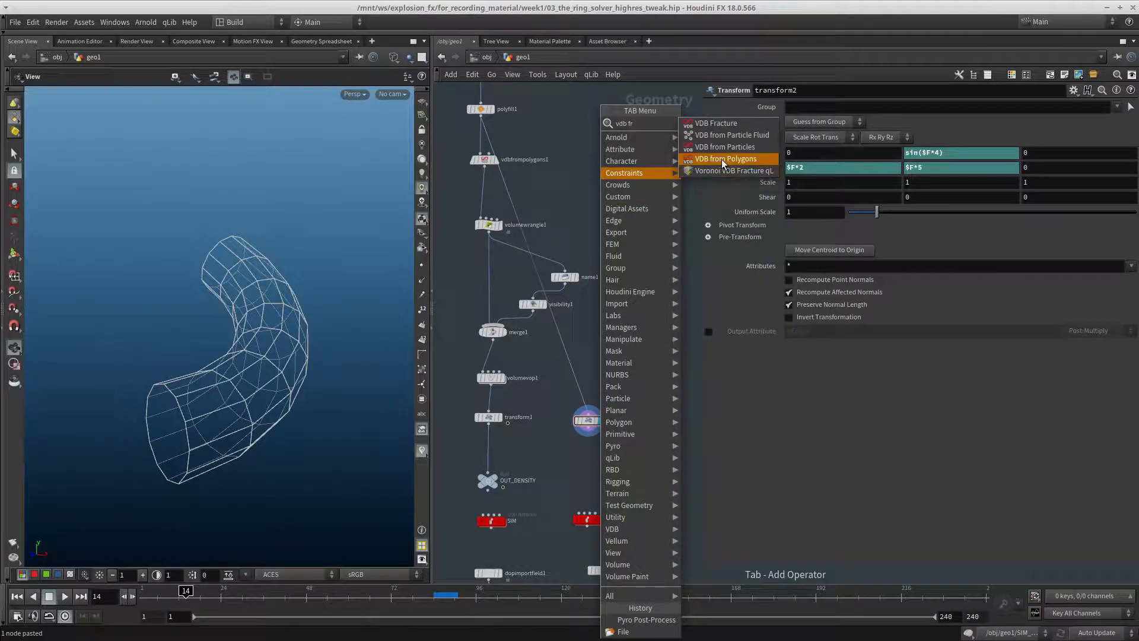
pyautogui.click(721, 159)
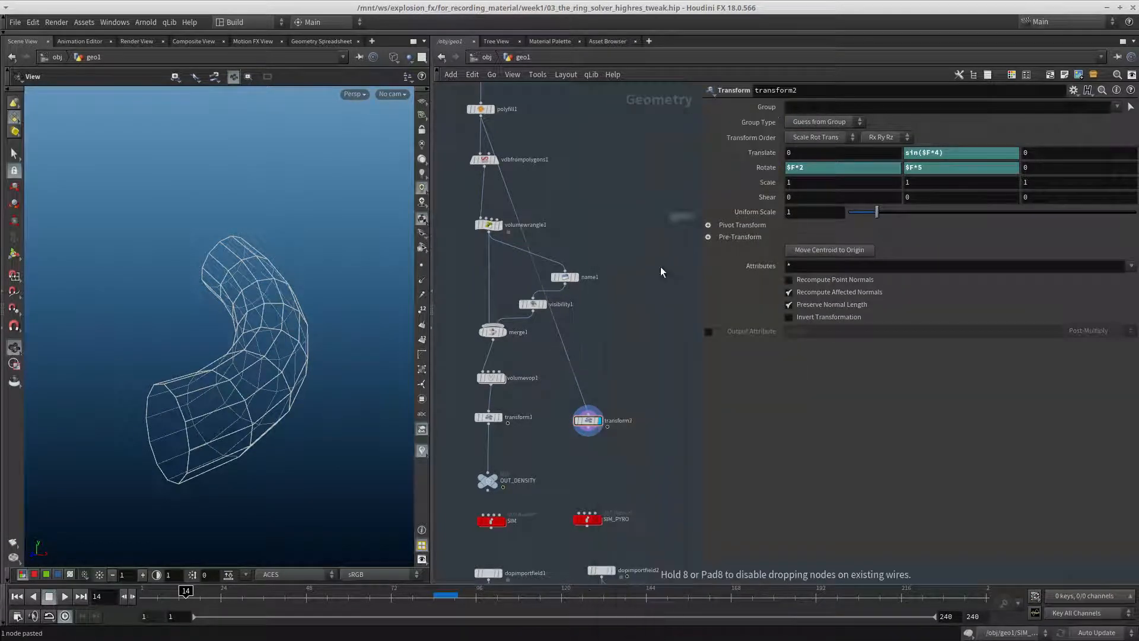
pyautogui.click(597, 362)
pyautogui.scroll(2, 597, 362)
pyautogui.scroll(-3, 605, 396)
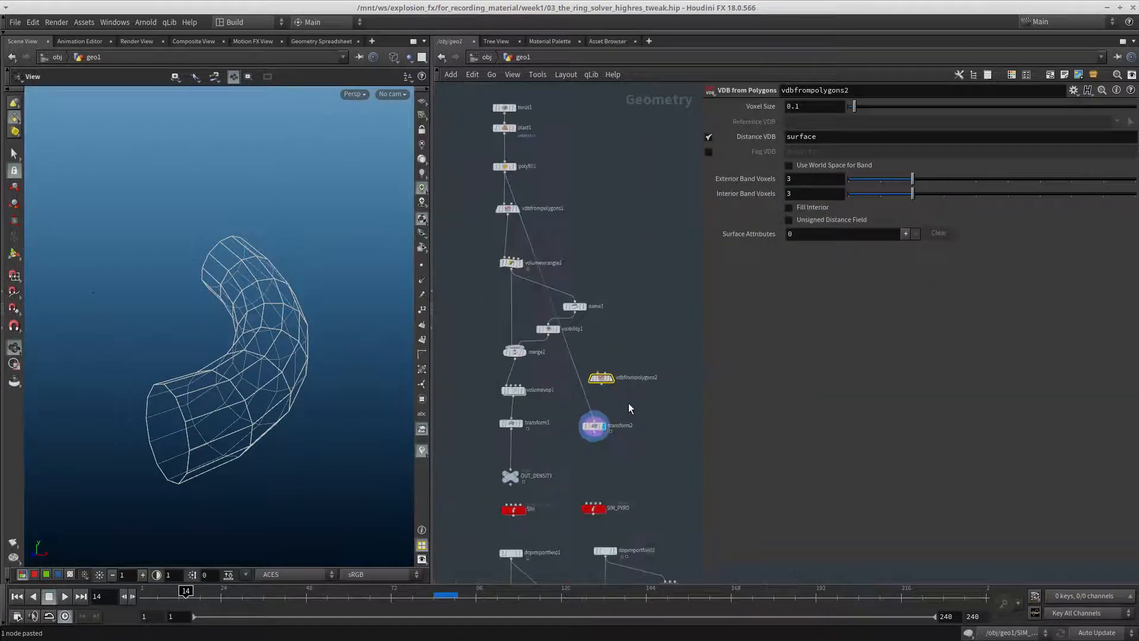
pyautogui.hotkey('ctrl', 'x')
# Rewire transform2's input to the output of vdbfrompolygons1 and display the vdbfrompolygons1 fog volume
pyautogui.scroll(3, 547, 205)
pyautogui.moveTo(518, 229); pyautogui.dragTo(496, 222)
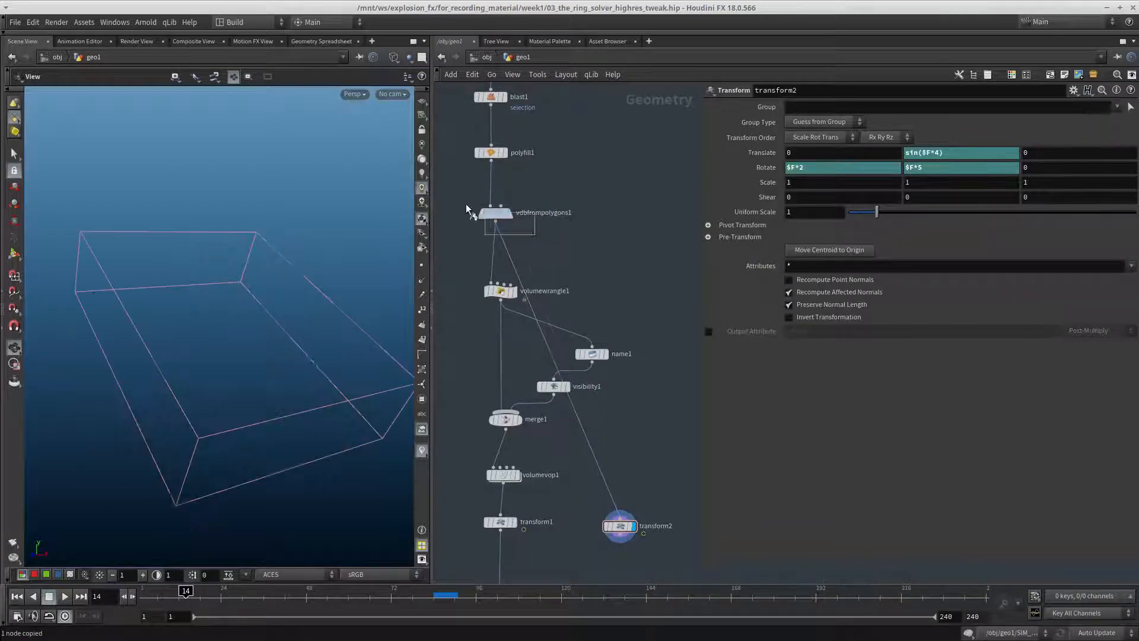
pyautogui.click(510, 214)
pyautogui.moveTo(556, 237); pyautogui.dragTo(546, 206, button='middle')
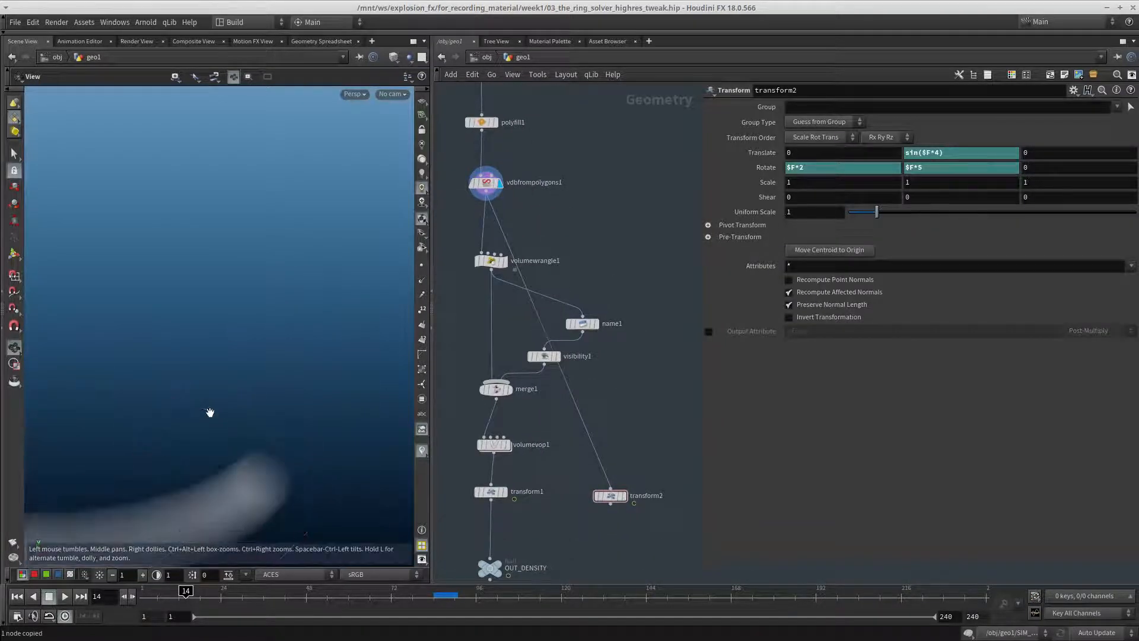
pyautogui.moveTo(209, 412); pyautogui.dragTo(318, 453)
pyautogui.scroll(2, 656, 419)
# Add a Scatter node and insert it on the wire between vdbfrompolygons1 and transform2
pyautogui.press('Tab')
pyautogui.write('sca')
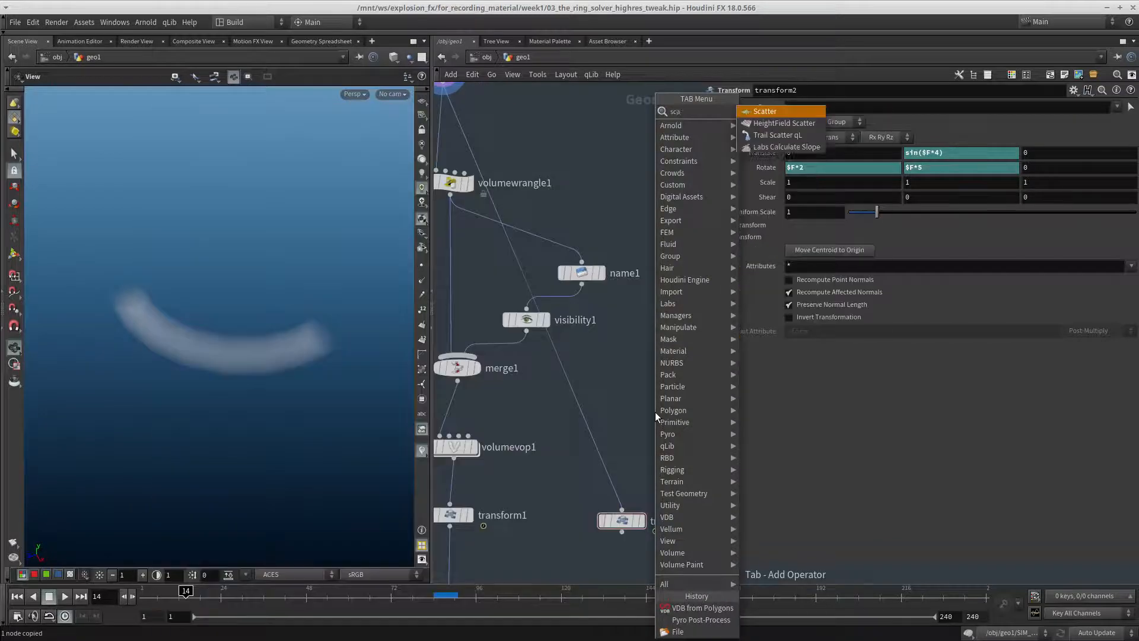
pyautogui.press('Return')
pyautogui.click(655, 412)
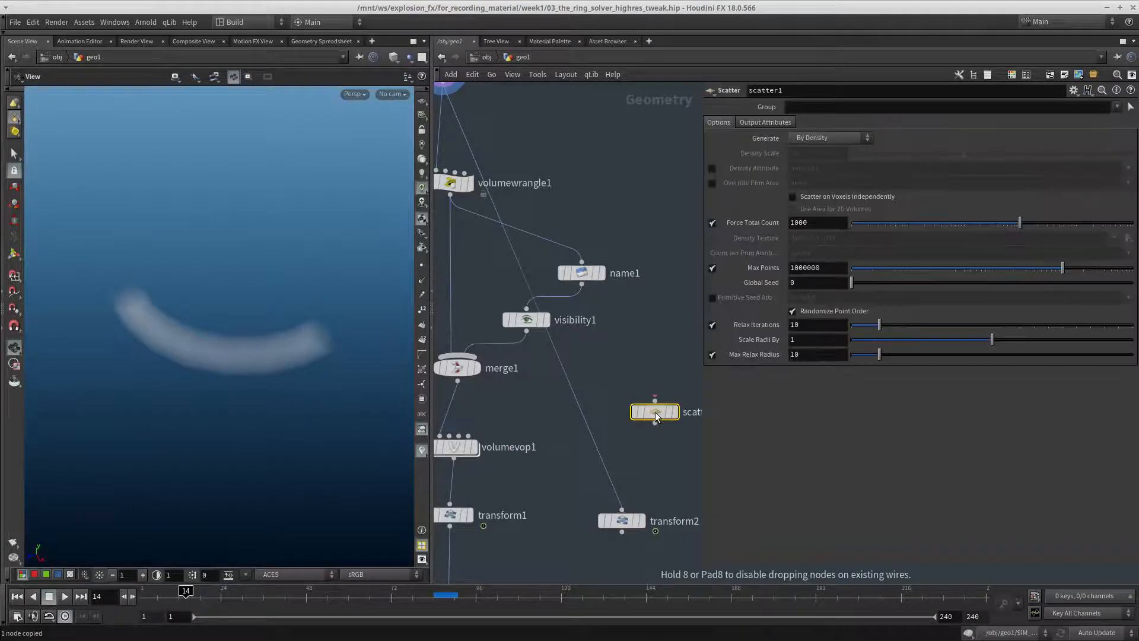
pyautogui.moveTo(656, 415); pyautogui.dragTo(591, 435)
# Turn off Relax Iterations on the displayed scatter1 node and set its Force Total Count to 8000
pyautogui.click(712, 326)
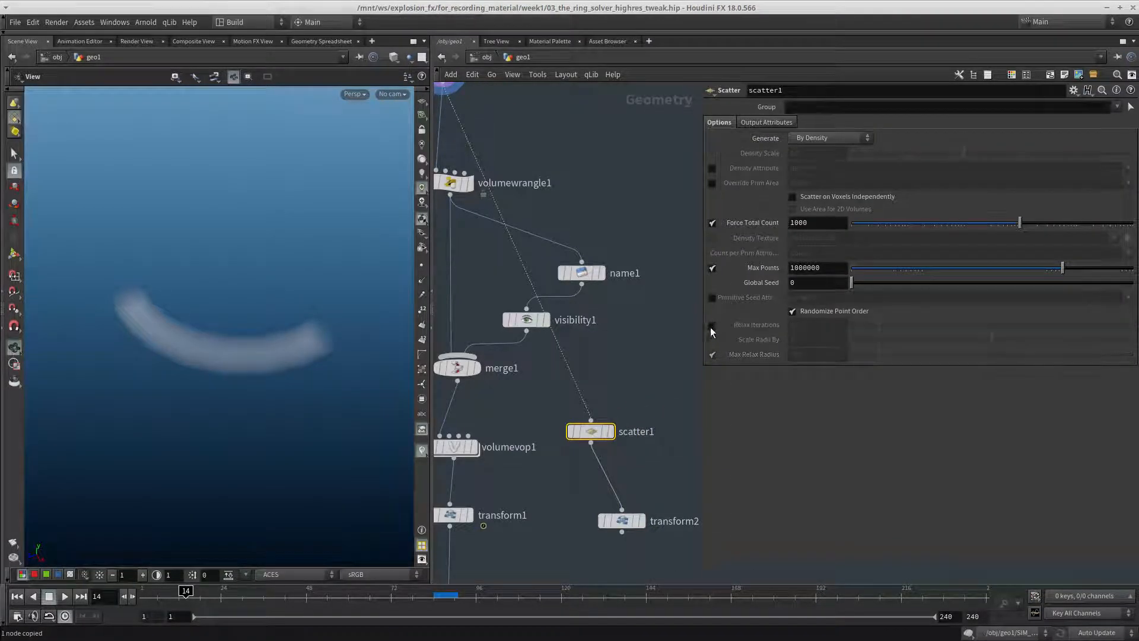
pyautogui.scroll(1, 691, 409)
pyautogui.moveTo(691, 409); pyautogui.dragTo(699, 370, button='middle')
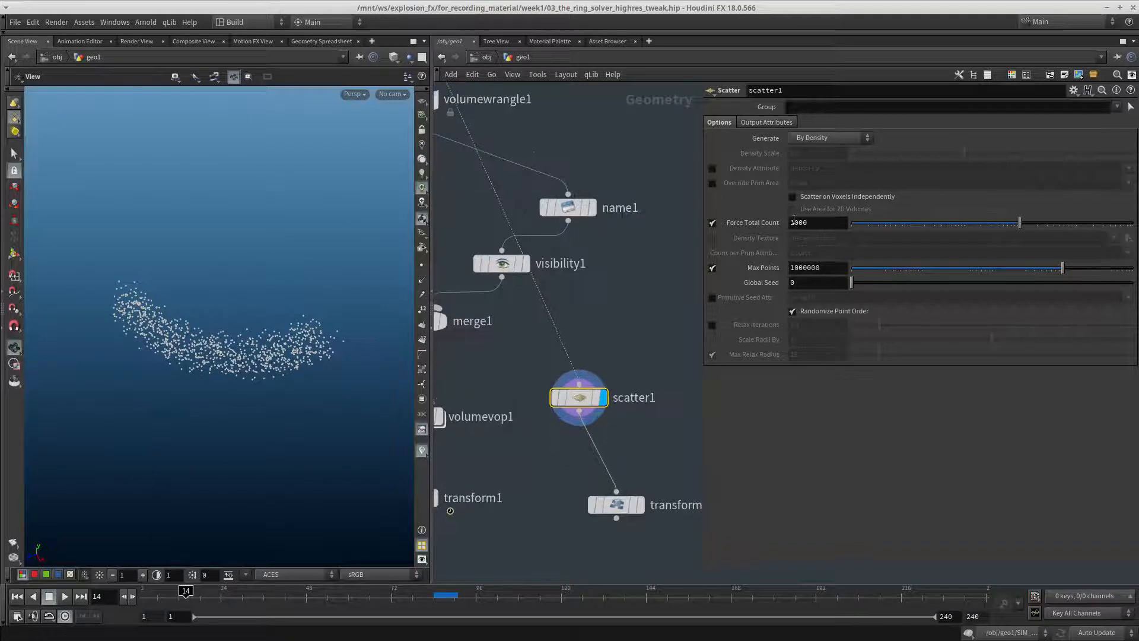
pyautogui.write('5')
pyautogui.press('Return')
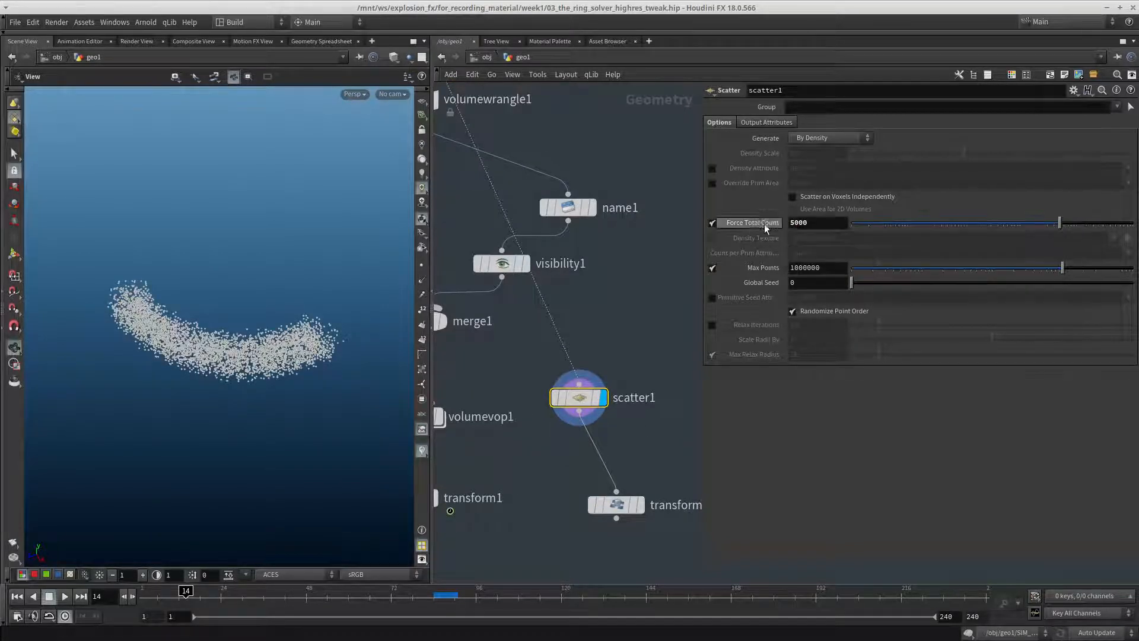
pyautogui.write('8')
pyautogui.press('Return')
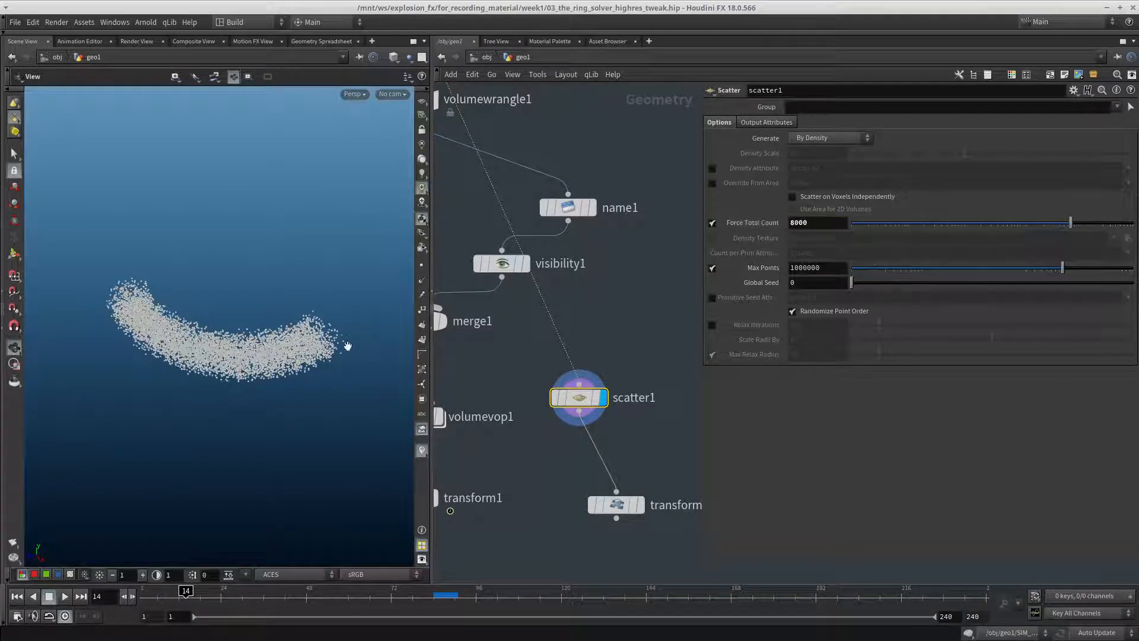
pyautogui.moveTo(147, 368); pyautogui.dragTo(198, 359)
# Line up scatter1 above transform2, display transform2, and move both nodes clear of the original density branch
pyautogui.scroll(-2, 617, 377)
pyautogui.moveTo(645, 356); pyautogui.dragTo(596, 310, button='middle')
pyautogui.moveTo(540, 346); pyautogui.dragTo(564, 325)
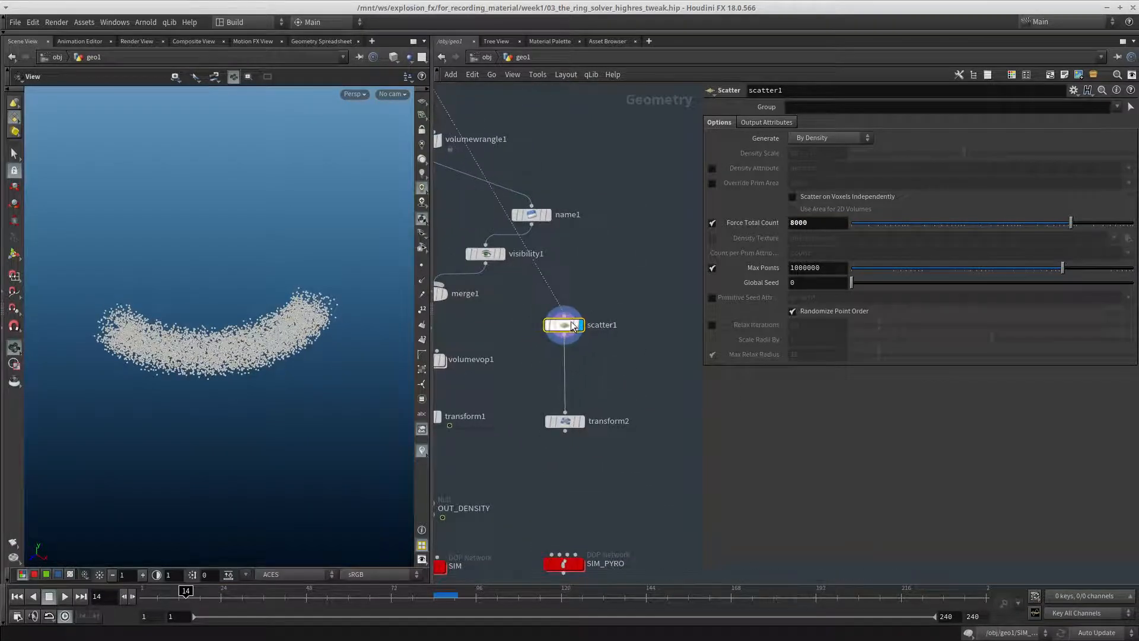
pyautogui.click(582, 421)
pyautogui.moveTo(614, 455); pyautogui.dragTo(645, 277)
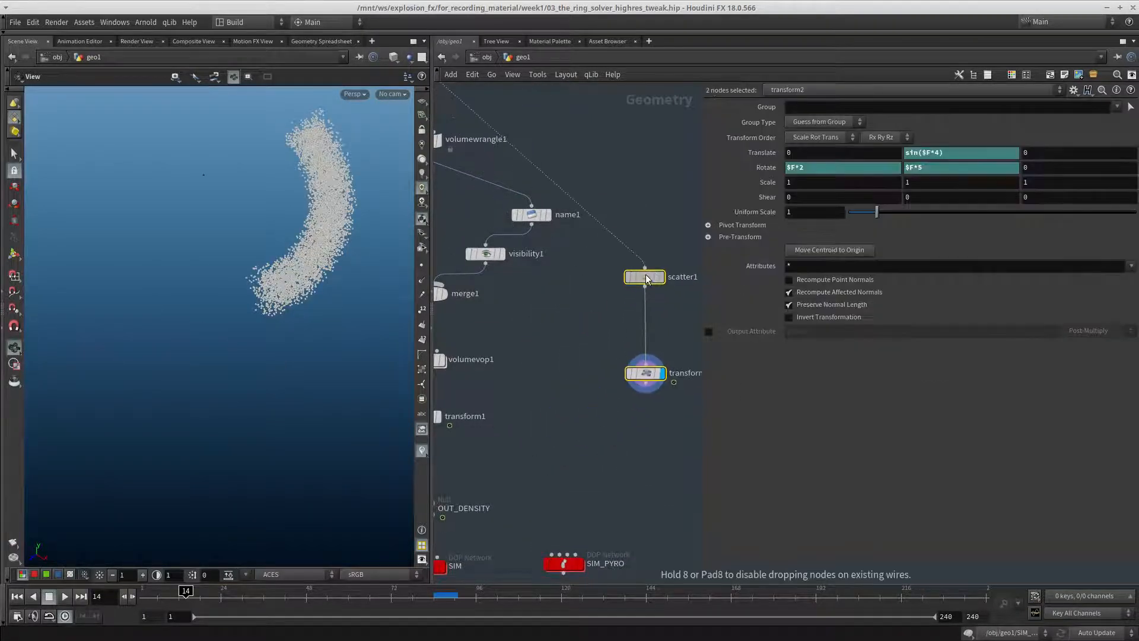
pyautogui.moveTo(529, 449); pyautogui.dragTo(504, 475, button='middle')
# Add a Trail node below transform2, connect it to transform2's output, and display it
pyautogui.click(607, 448)
pyautogui.press('Tab')
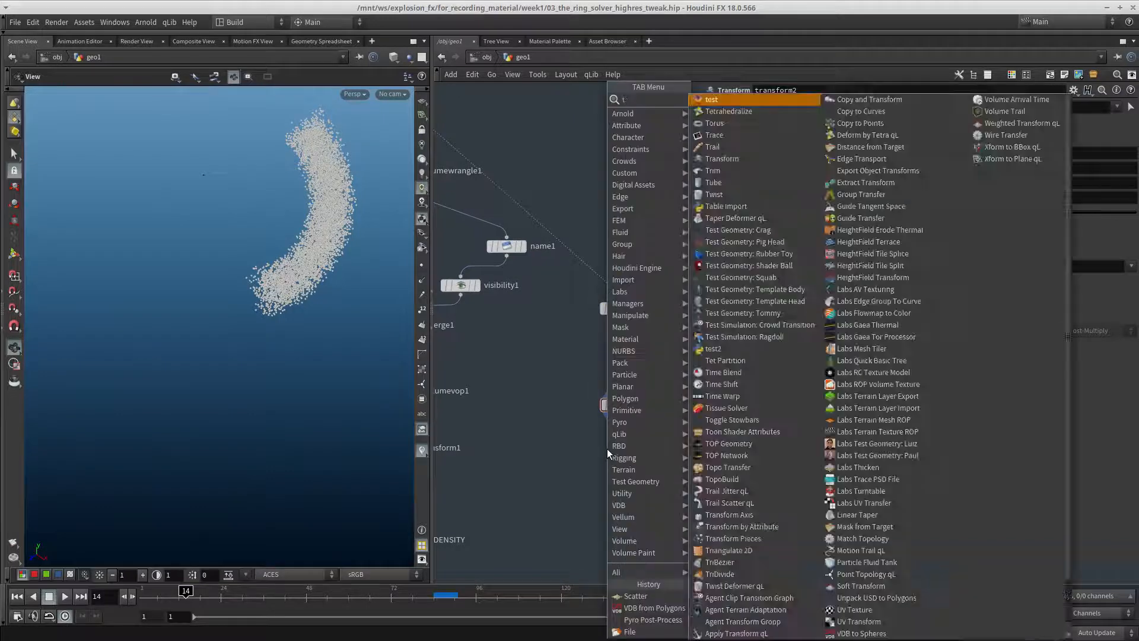
pyautogui.press('Escape')
pyautogui.press('Tab')
pyautogui.write('trail')
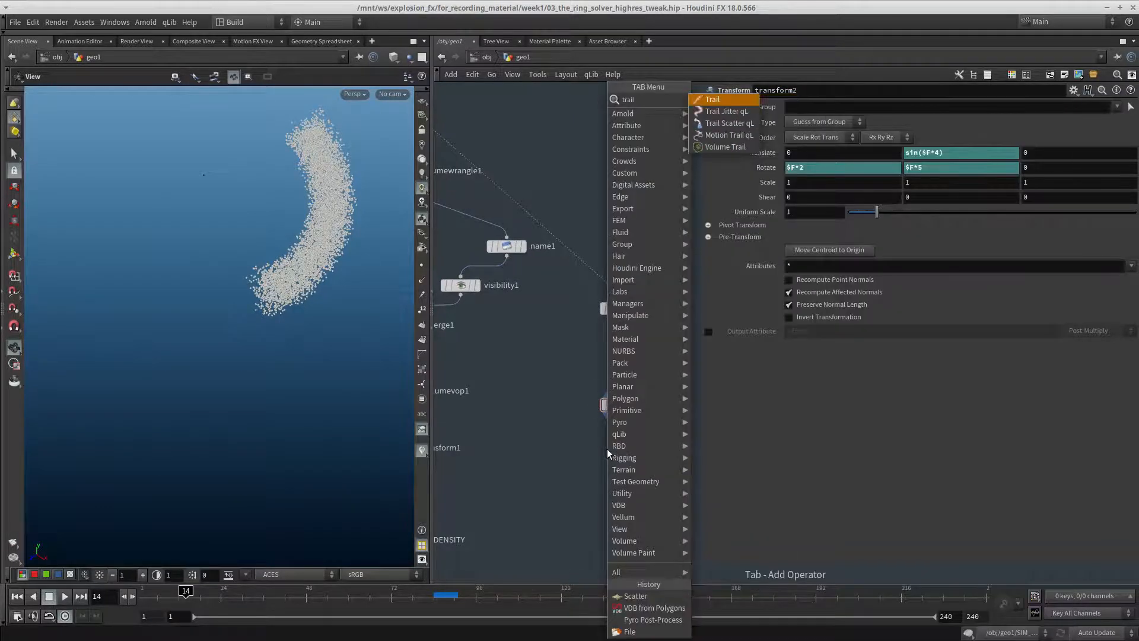
pyautogui.press('Return')
pyautogui.click(618, 465)
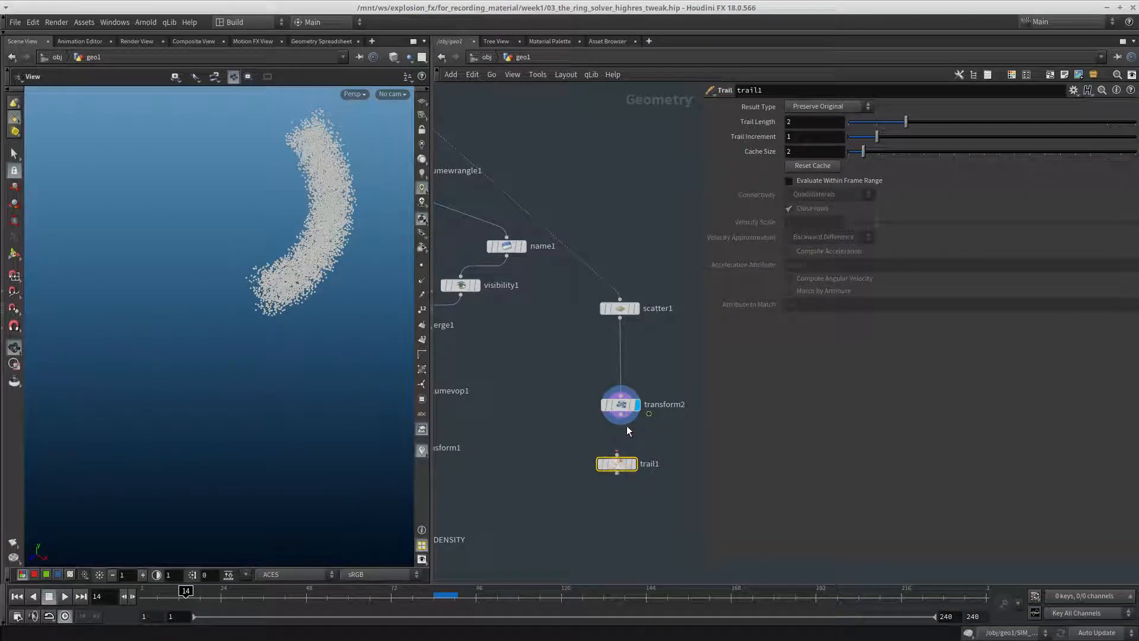
pyautogui.press('r')
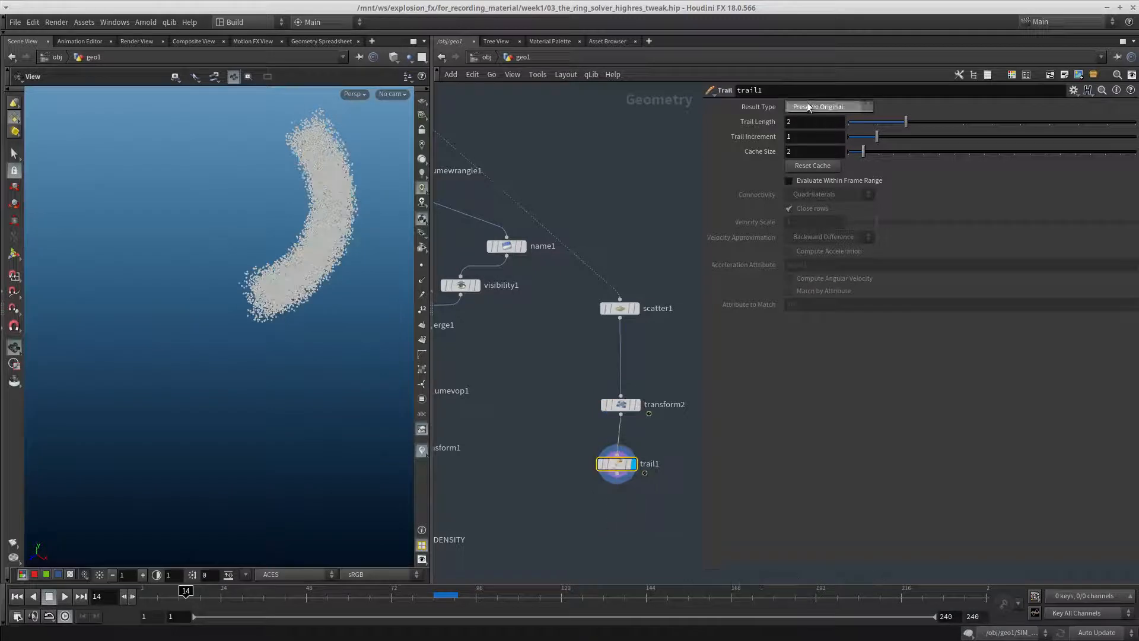
# Set trail1's result type to Compute Velocity and show the points' velocity trails in the viewport at frame 27
pyautogui.click(828, 154)
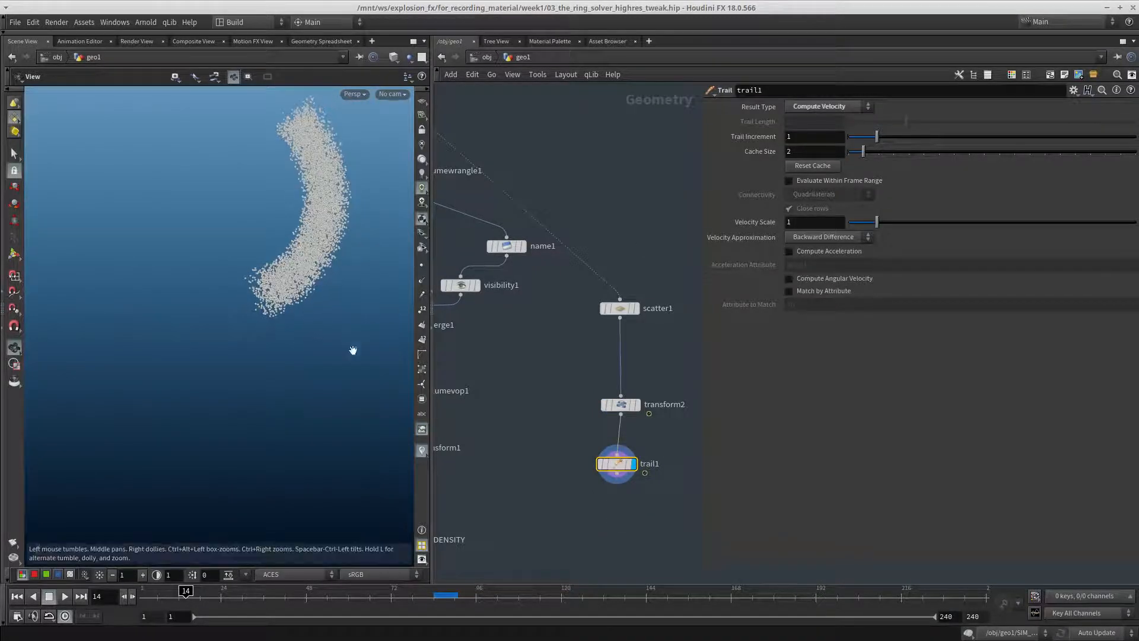
pyautogui.click(429, 297)
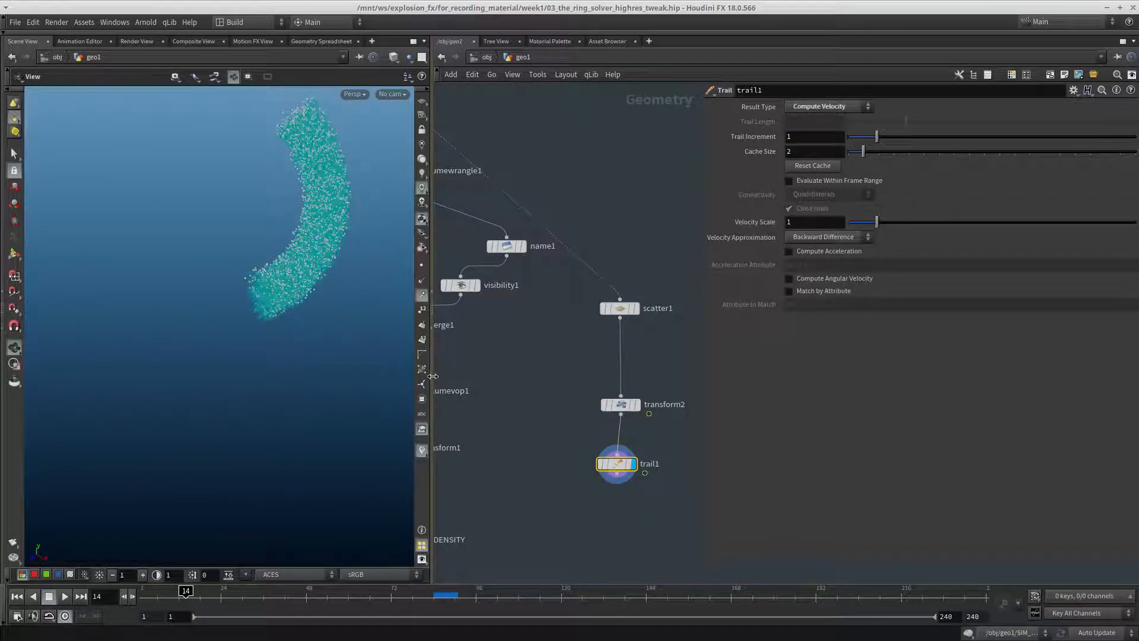
pyautogui.moveTo(432, 383); pyautogui.dragTo(472, 389)
pyautogui.moveTo(189, 593); pyautogui.dragTo(232, 593)
pyautogui.moveTo(587, 513); pyautogui.dragTo(571, 471, button='middle')
pyautogui.moveTo(207, 206); pyautogui.dragTo(198, 362, button='middle')
pyautogui.moveTo(198, 362); pyautogui.dragTo(237, 341)
# Add a Volume Rasterize node below trail1, connect trail1 to its first input, and display it
pyautogui.moveTo(585, 480); pyautogui.dragTo(569, 395, button='middle')
pyautogui.press('Tab')
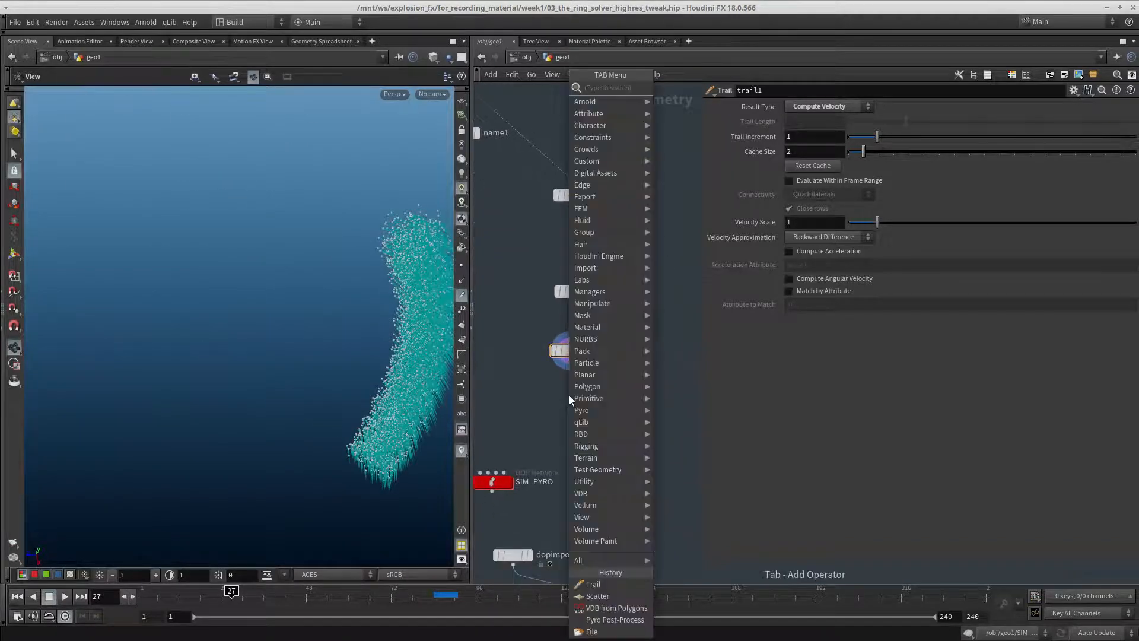
pyautogui.write('raster')
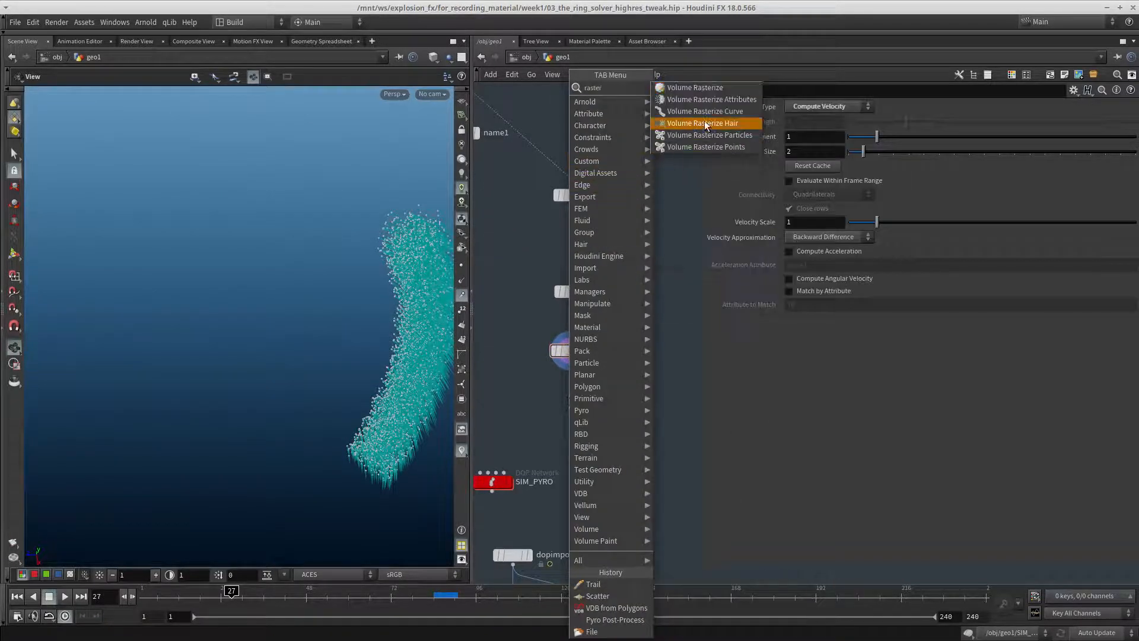
pyautogui.click(706, 89)
pyautogui.click(575, 424)
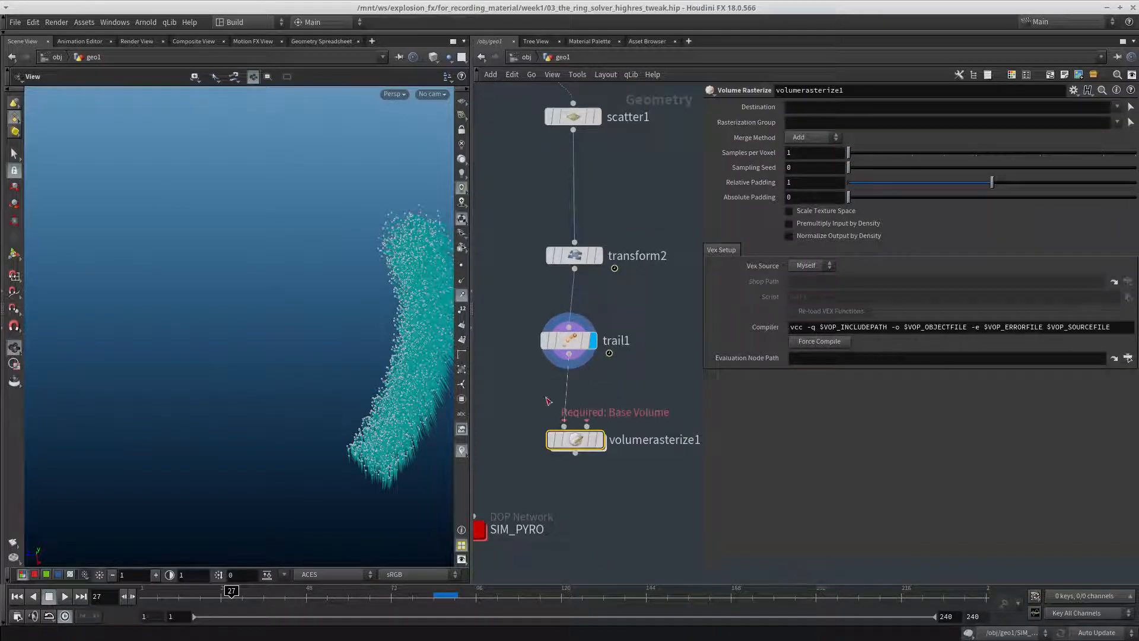
pyautogui.moveTo(546, 398); pyautogui.dragTo(543, 424)
pyautogui.press('r')
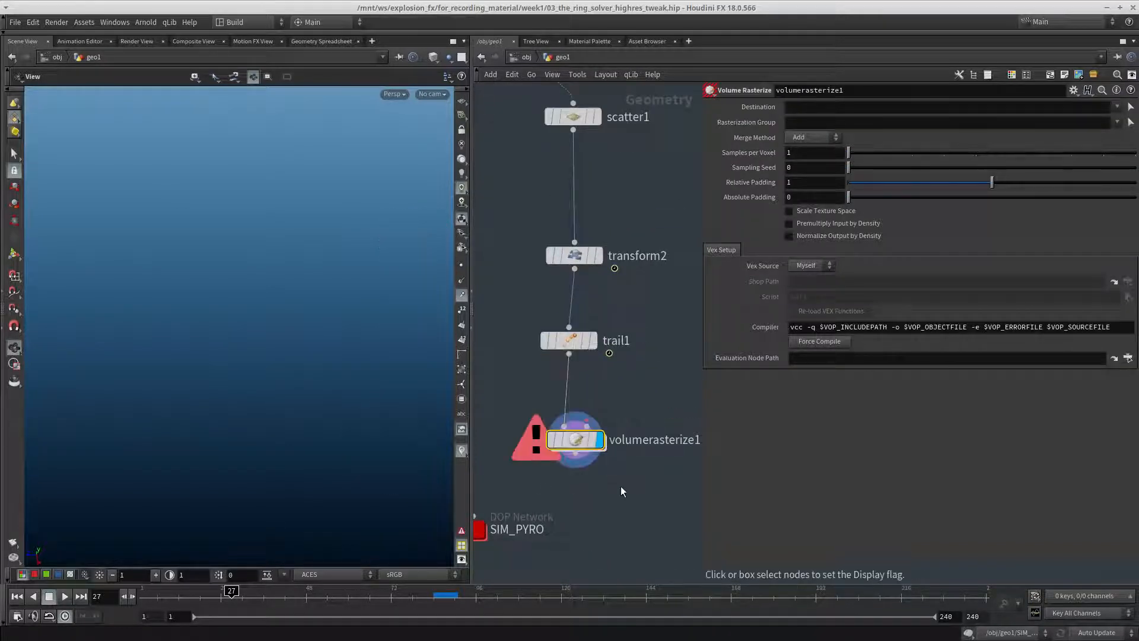
# Replace volumerasterize1 with a Volume Rasterize Attributes node below trail1, connect it to trail1's output, and display it
pyautogui.hotkey('ctrl', 'x')
pyautogui.press('Tab')
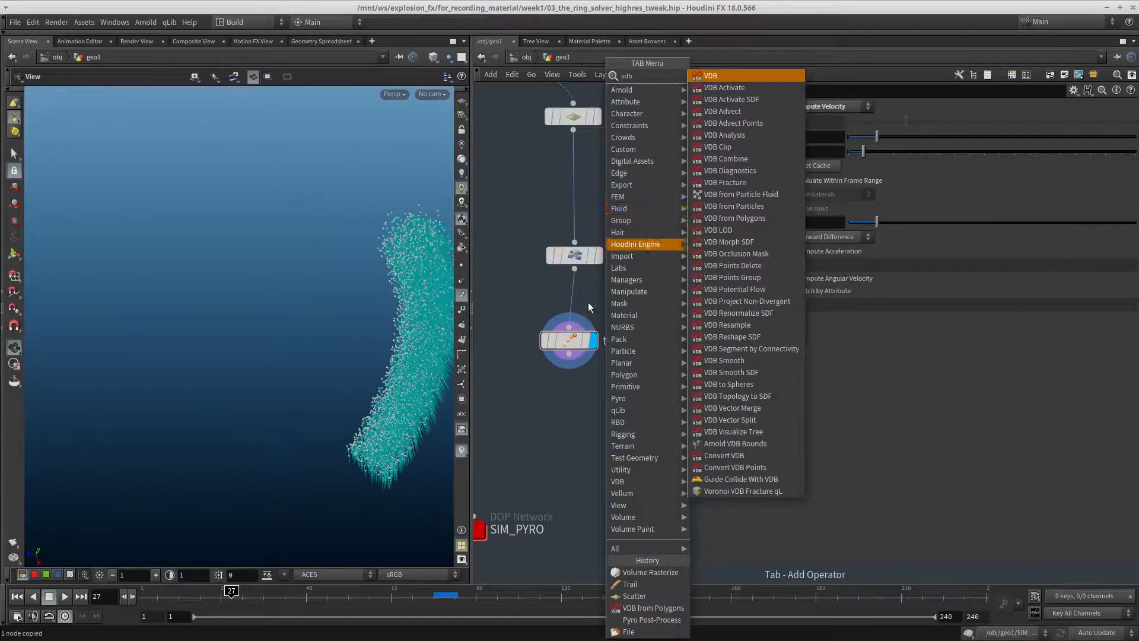
pyautogui.write('raster')
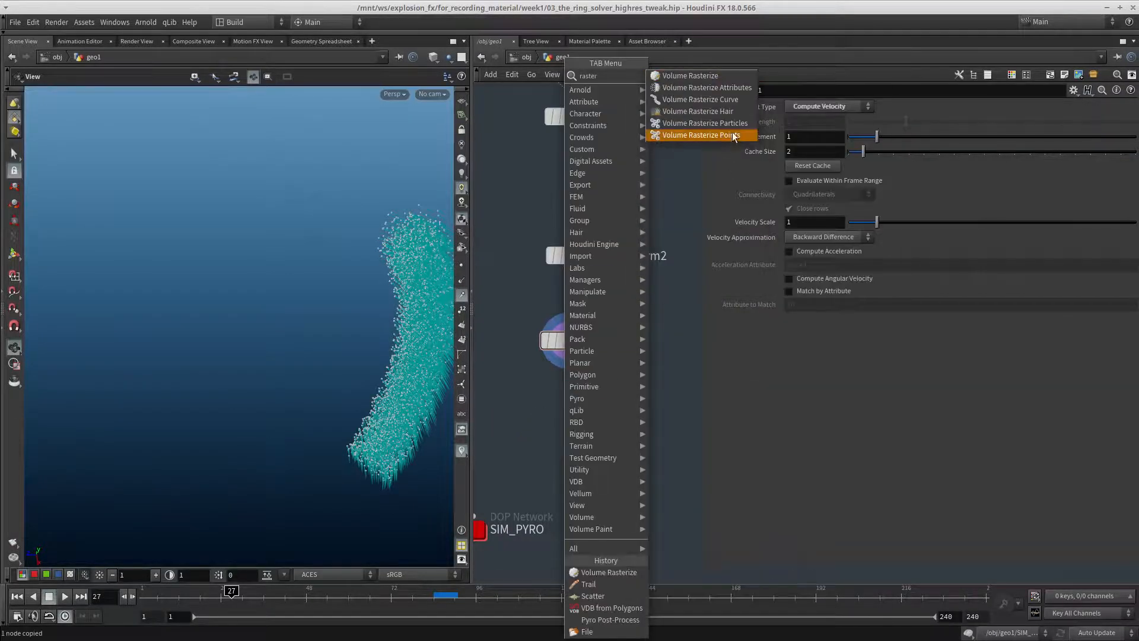
pyautogui.click(726, 87)
pyautogui.click(569, 423)
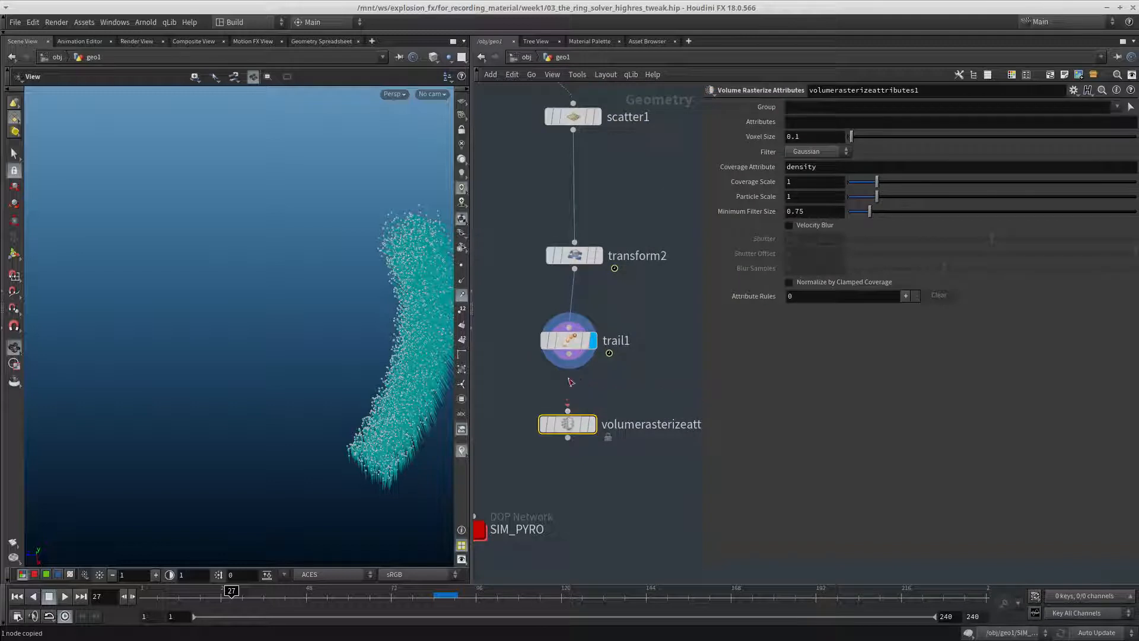
pyautogui.moveTo(569, 379); pyautogui.dragTo(569, 355)
pyautogui.click(592, 424)
pyautogui.moveTo(633, 367); pyautogui.dragTo(620, 417, button='middle')
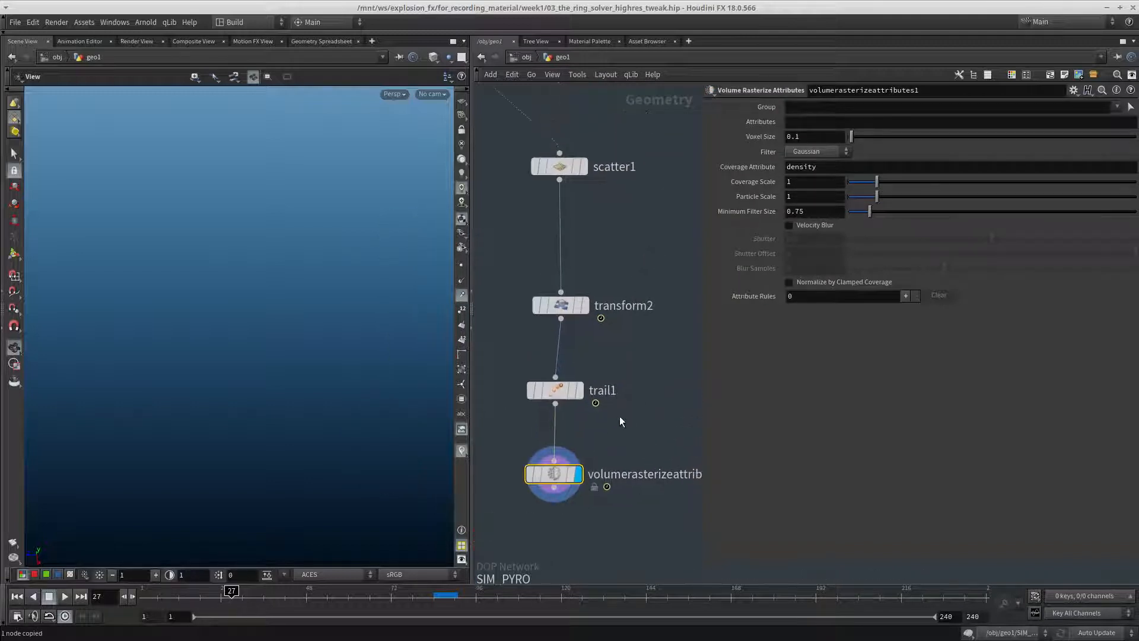
# Set the rasterize node's attributes to v, compare with trail1's points, and move the node further below trail1 with its display on
pyautogui.click(806, 123)
pyautogui.press('Return')
pyautogui.moveTo(639, 387); pyautogui.dragTo(652, 333, button='middle')
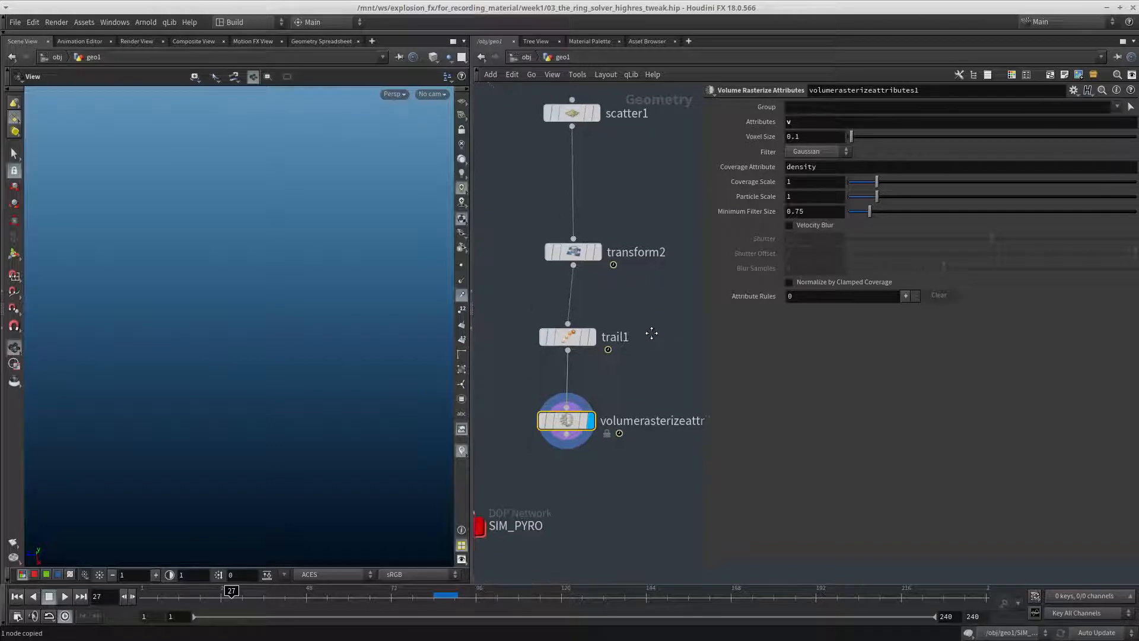
pyautogui.click(590, 337)
pyautogui.moveTo(589, 423); pyautogui.dragTo(582, 385, button='middle')
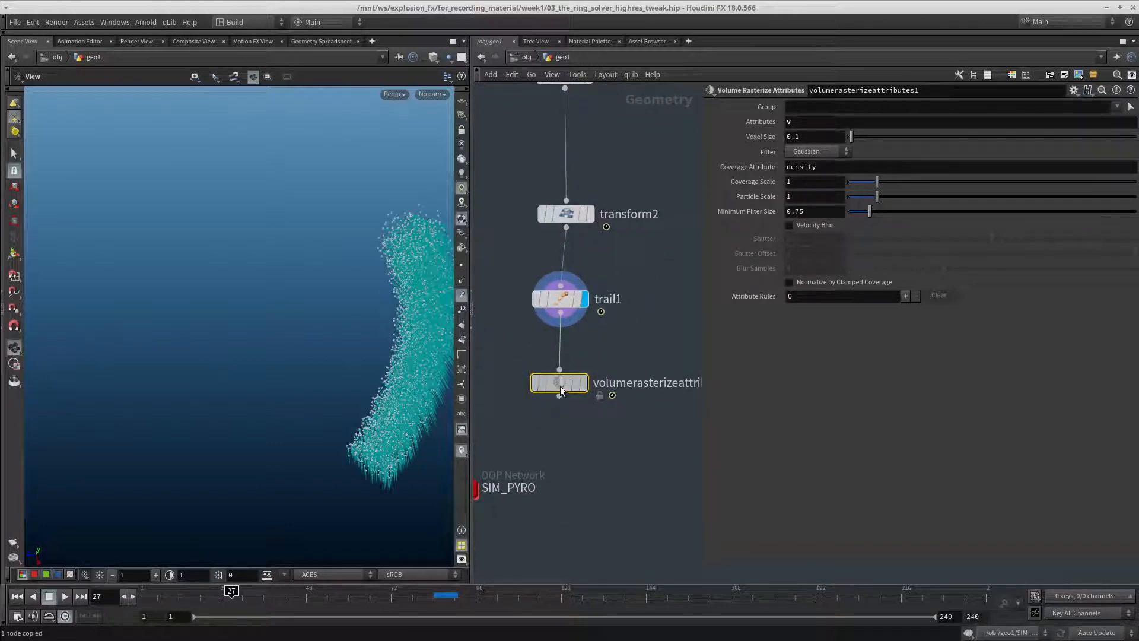
pyautogui.moveTo(561, 391); pyautogui.dragTo(560, 421)
pyautogui.click(583, 413)
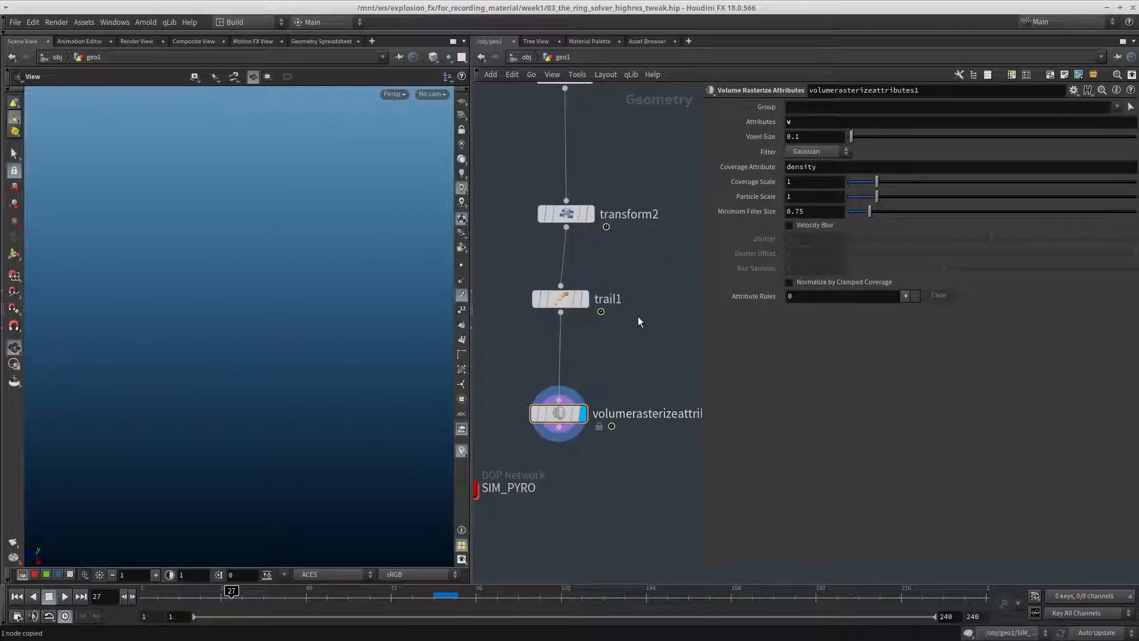
# Insert an Attribute Wrangle between trail1 and volumerasterizeattributes1 with the expression f@density = 1;
pyautogui.press('Tab')
pyautogui.write('wr')
pyautogui.click(777, 75)
pyautogui.click(570, 354)
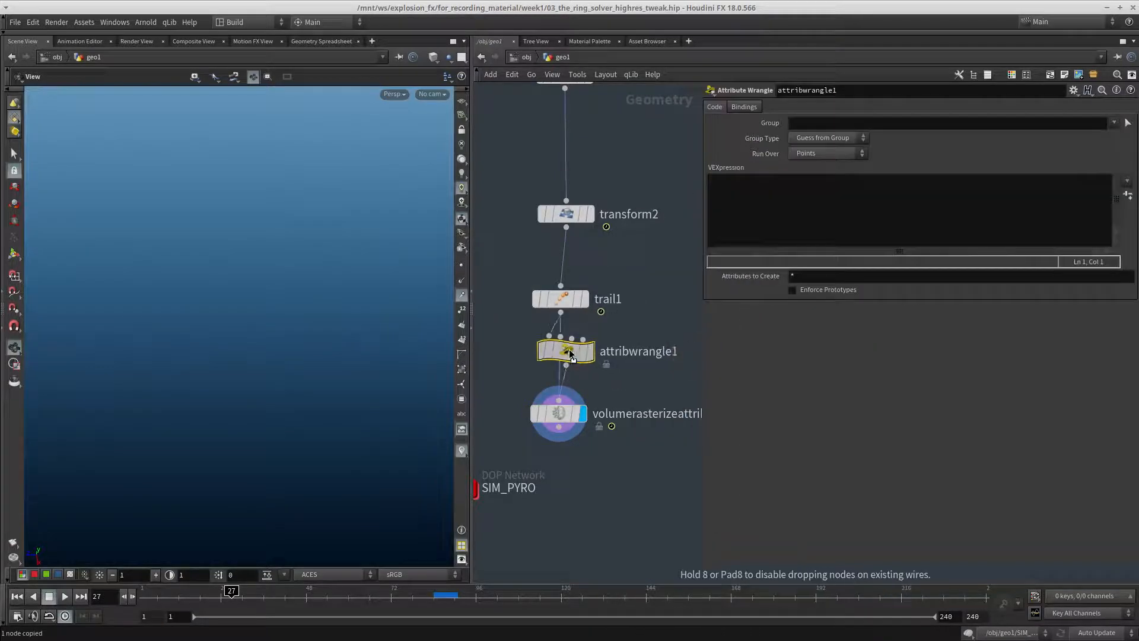
pyautogui.click(812, 211)
pyautogui.write('f@')
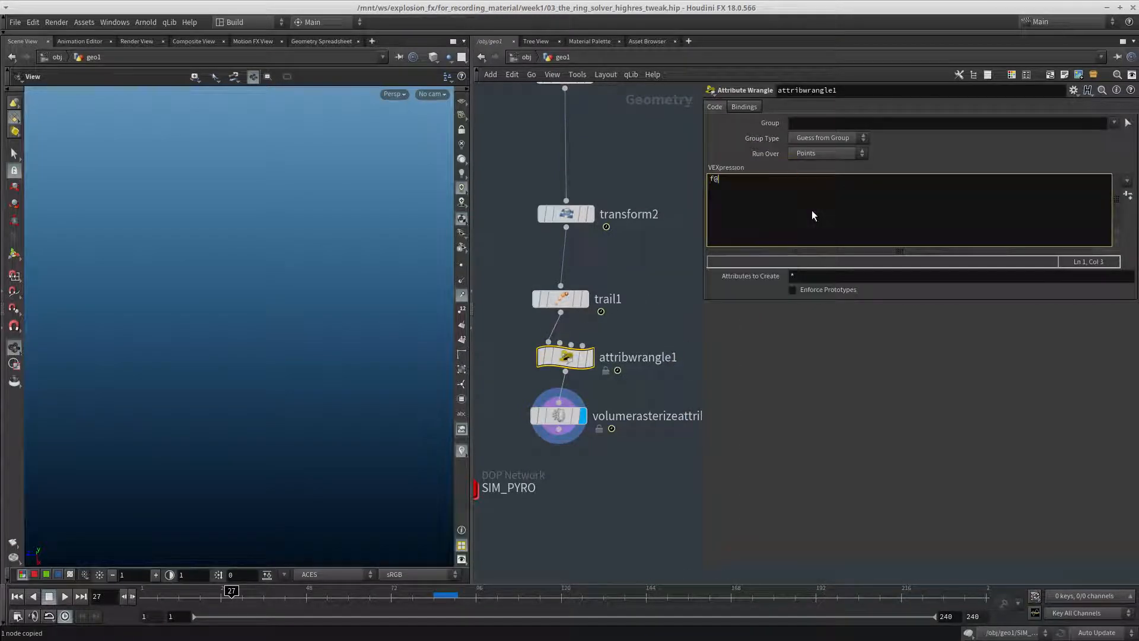
pyautogui.write('density = 1;')
# Set the attributes rasterized by volumerasterizeattributes1 to density v
pyautogui.click(567, 415)
pyautogui.moveTo(621, 441); pyautogui.dragTo(619, 454, button='middle')
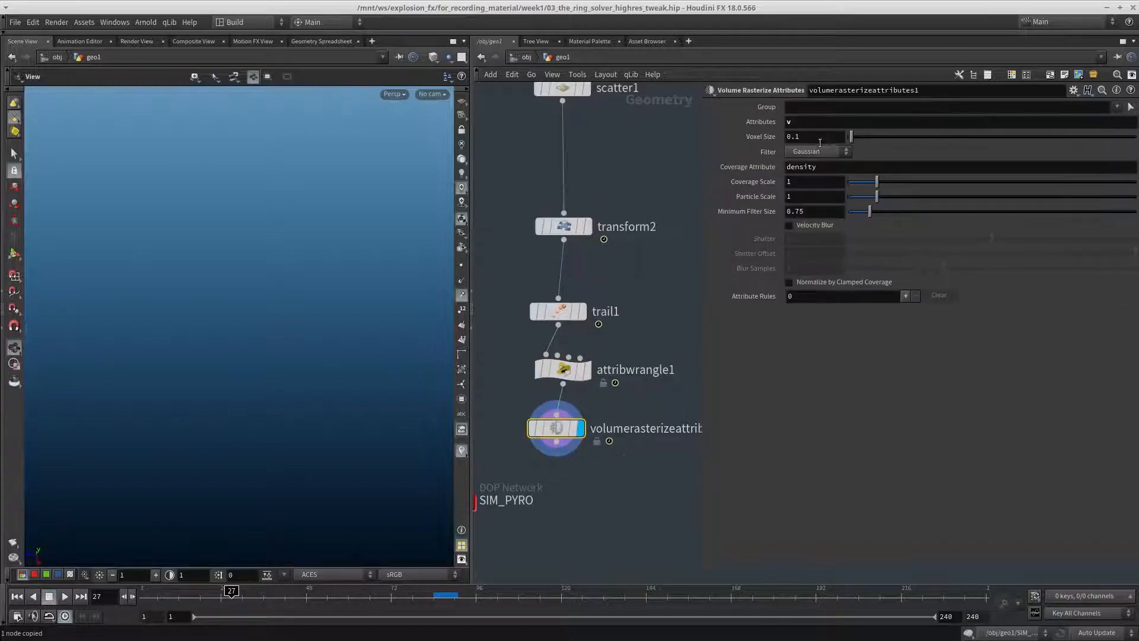
pyautogui.click(827, 121)
pyautogui.write('densi')
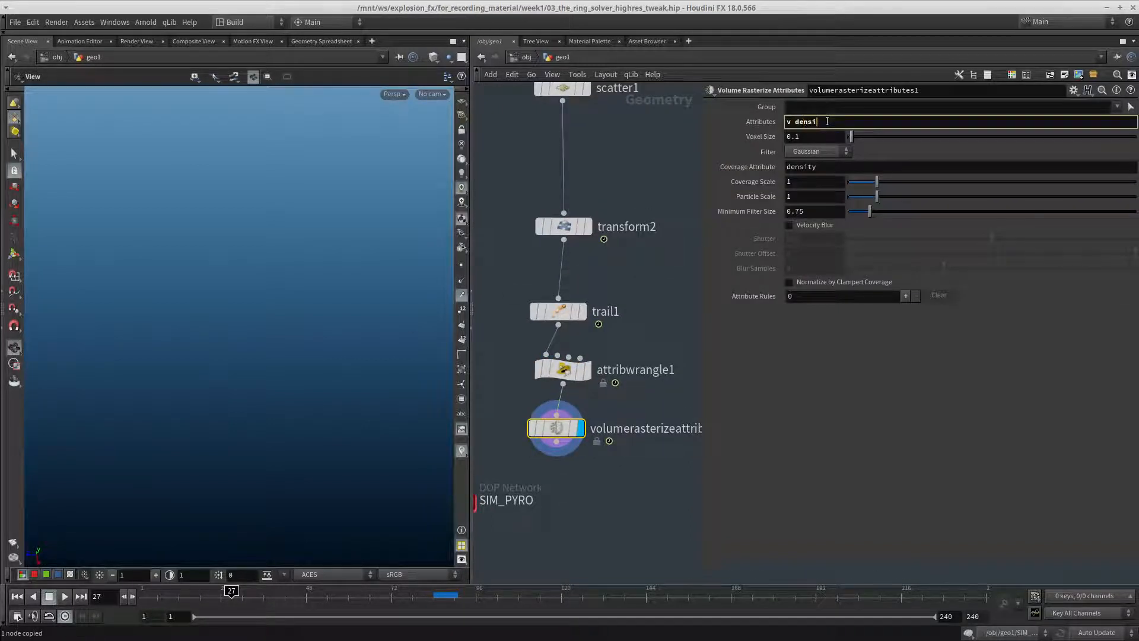
pyautogui.write('ty')
pyautogui.press('Return')
pyautogui.click(791, 121)
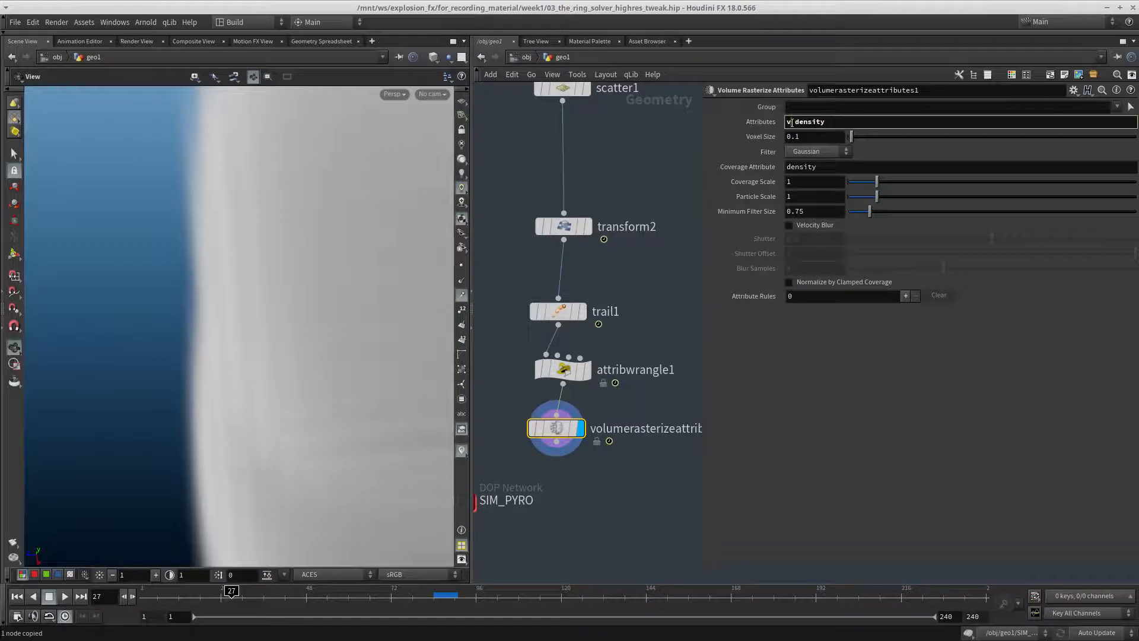
pyautogui.write('v')
pyautogui.press('Return')
# Set the Particle Scale of volumerasterizeattributes1 to .1 and inspect the rasterized volume from several angles
pyautogui.moveTo(631, 170); pyautogui.dragTo(620, 202, button='middle')
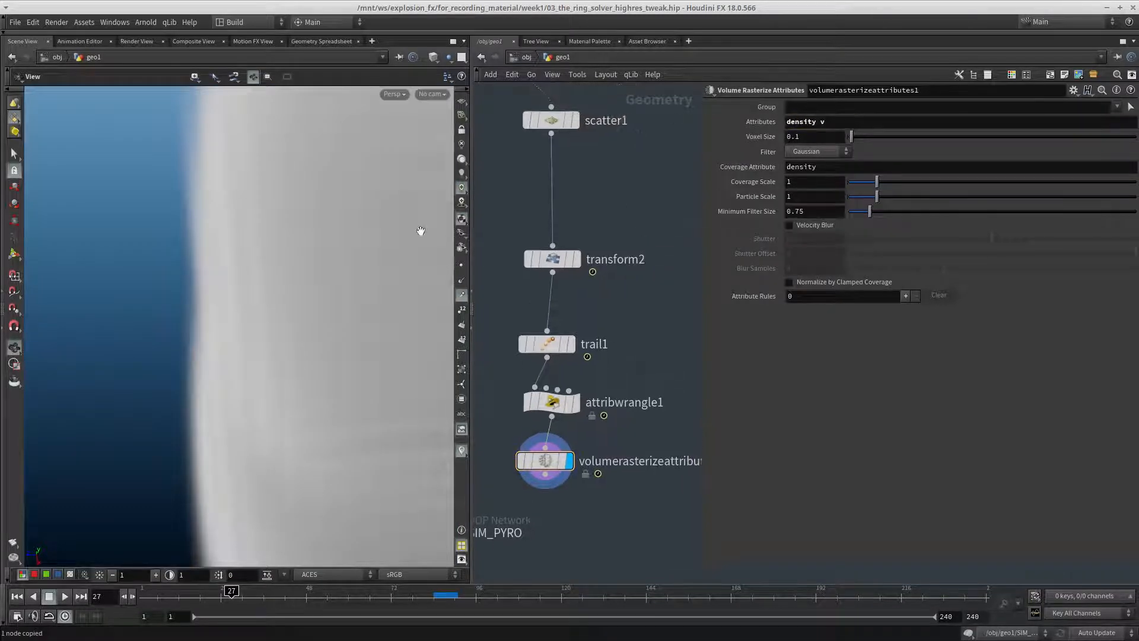
pyautogui.moveTo(422, 232); pyautogui.dragTo(350, 283, button='right')
pyautogui.moveTo(351, 283); pyautogui.dragTo(290, 288)
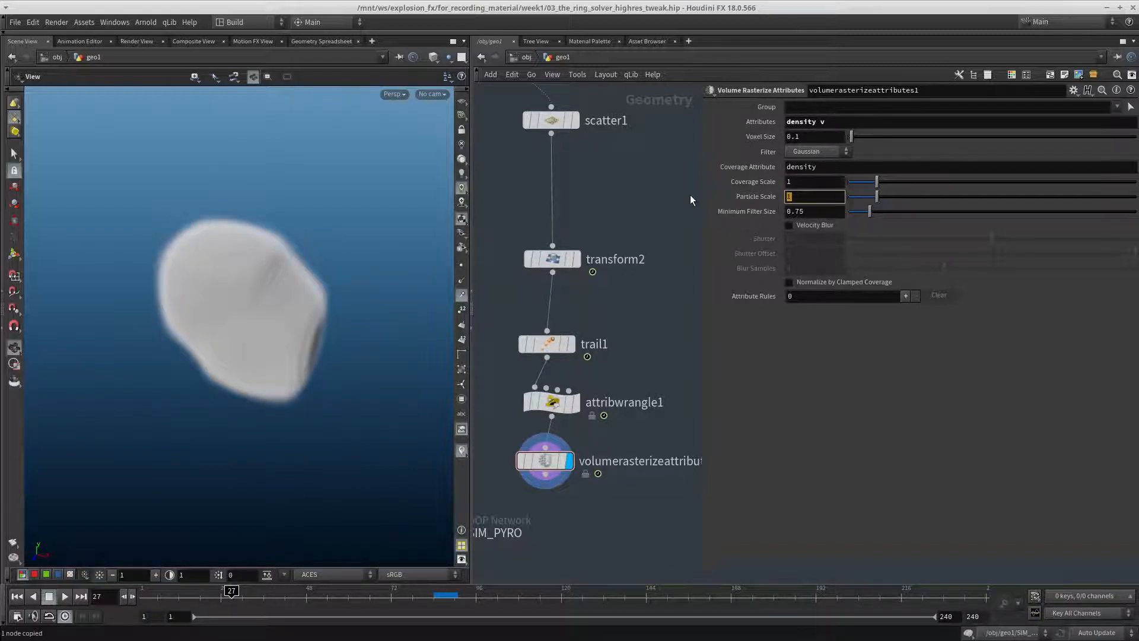
pyautogui.write('.1')
pyautogui.press('Return')
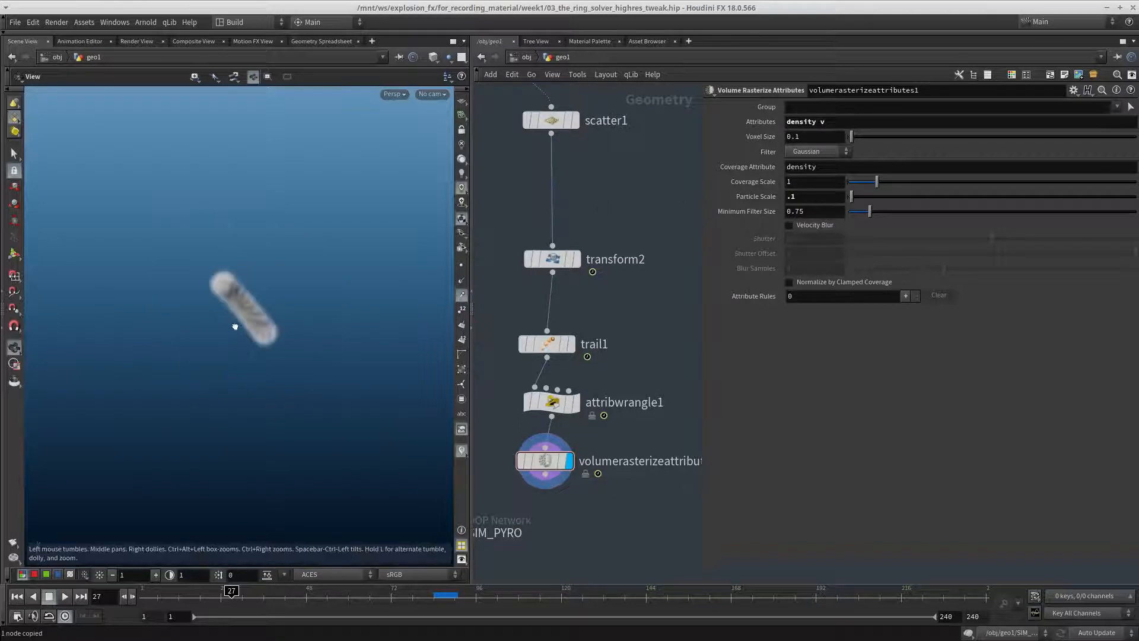
pyautogui.moveTo(308, 320); pyautogui.dragTo(343, 341)
pyautogui.moveTo(343, 342); pyautogui.dragTo(356, 338, button='right')
pyautogui.moveTo(356, 338); pyautogui.dragTo(300, 294, button='middle')
pyautogui.moveTo(300, 295); pyautogui.dragTo(328, 301, button='right')
pyautogui.middleClick(554, 463)
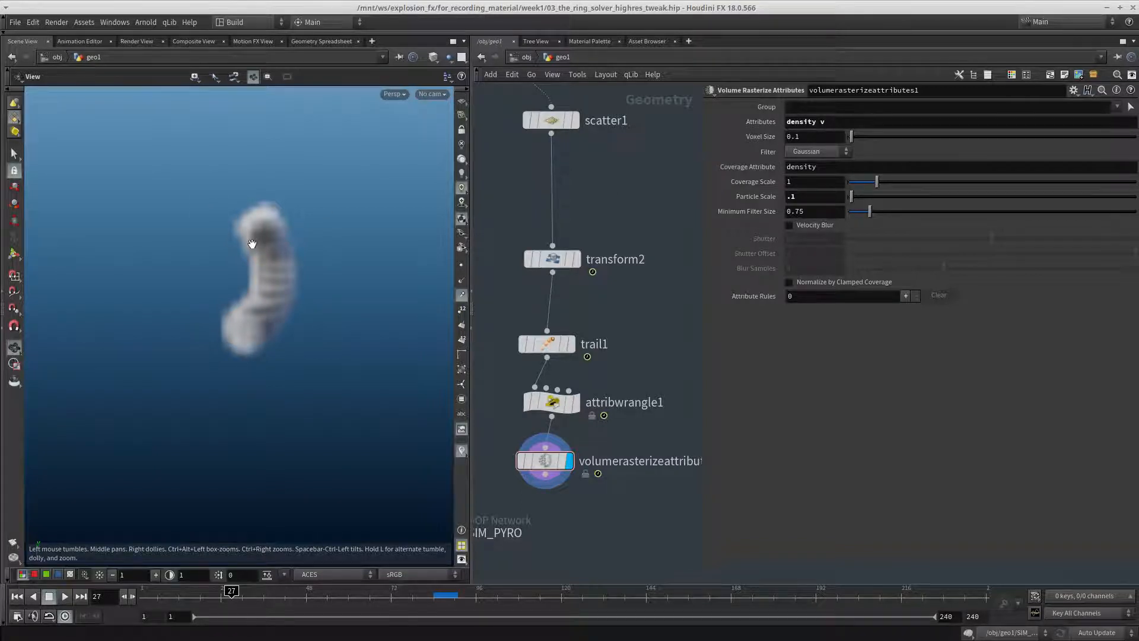
pyautogui.moveTo(248, 301); pyautogui.dragTo(214, 303)
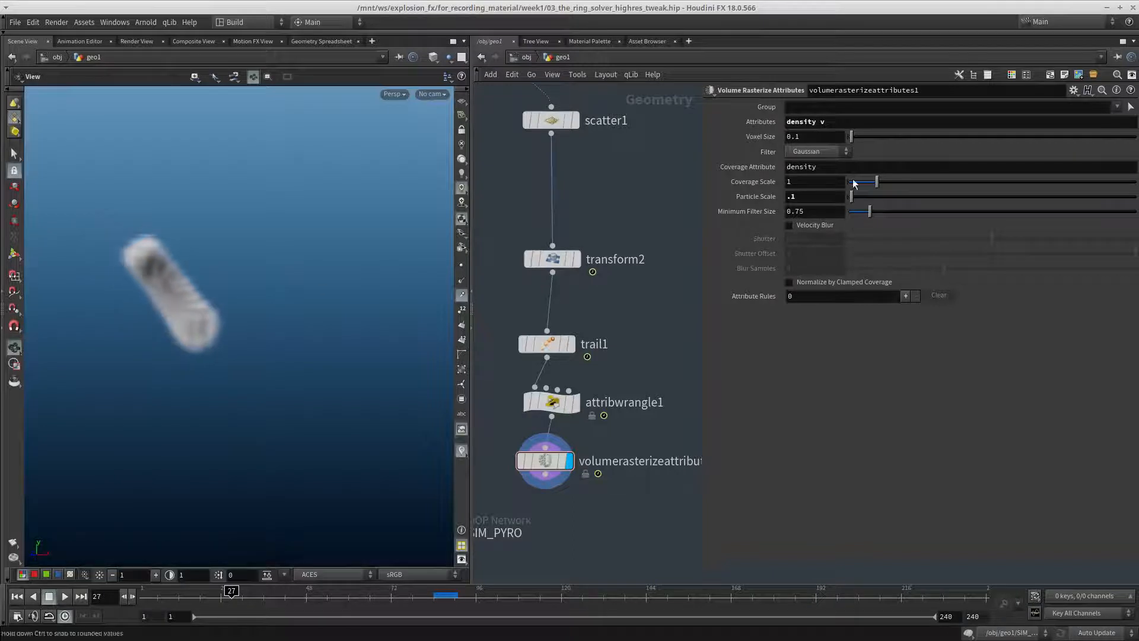
# Try rasterizing with an empty Coverage Attribute, undo that change, and compare the volume from several angles
pyautogui.press('BackSpace')
pyautogui.press('Return')
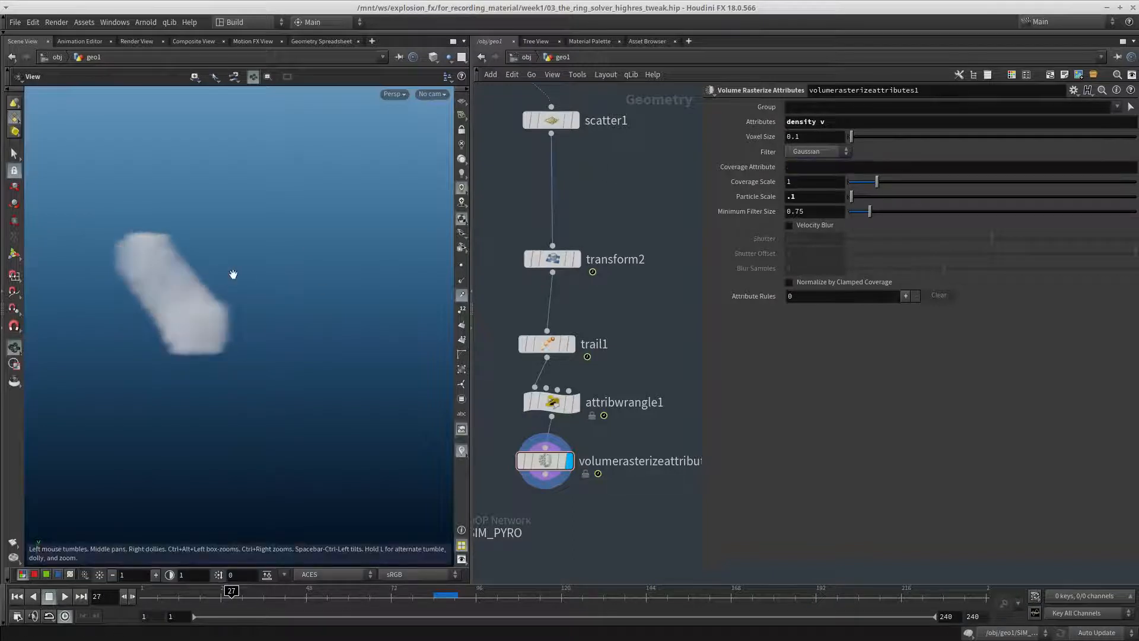
pyautogui.moveTo(180, 333); pyautogui.dragTo(203, 290)
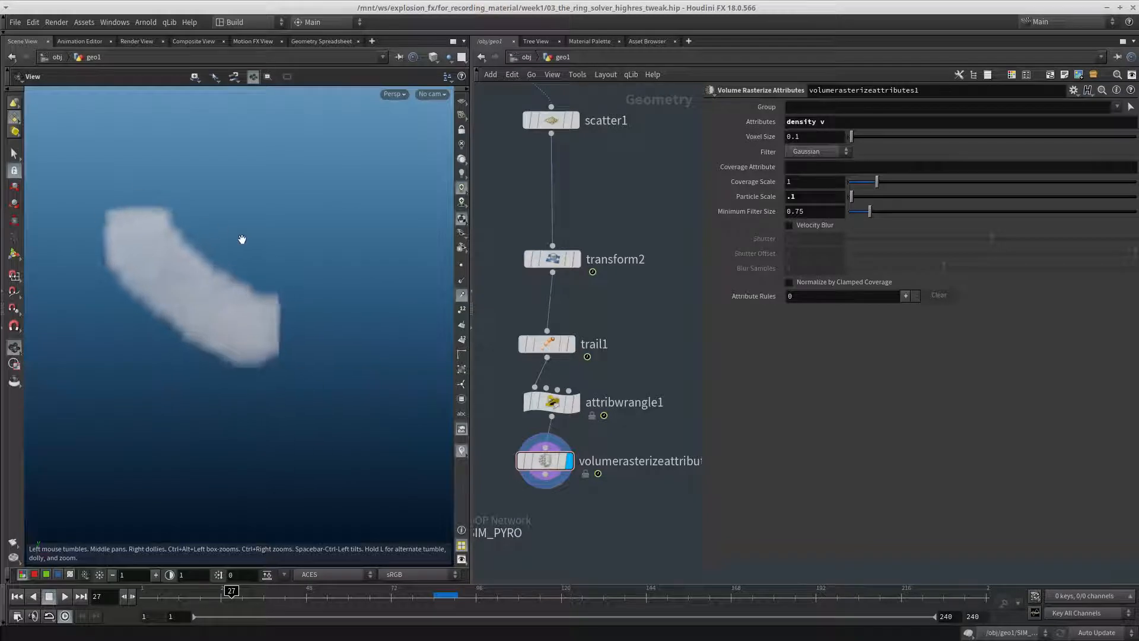
pyautogui.hotkey('ctrl', 'z')
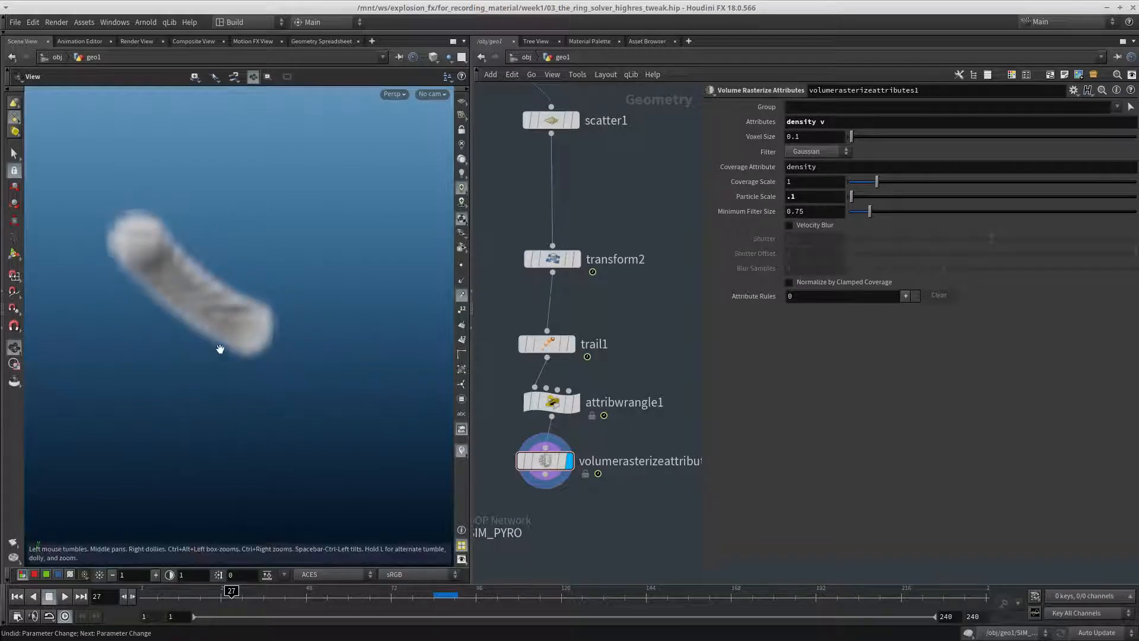
pyautogui.moveTo(159, 314); pyautogui.dragTo(293, 298)
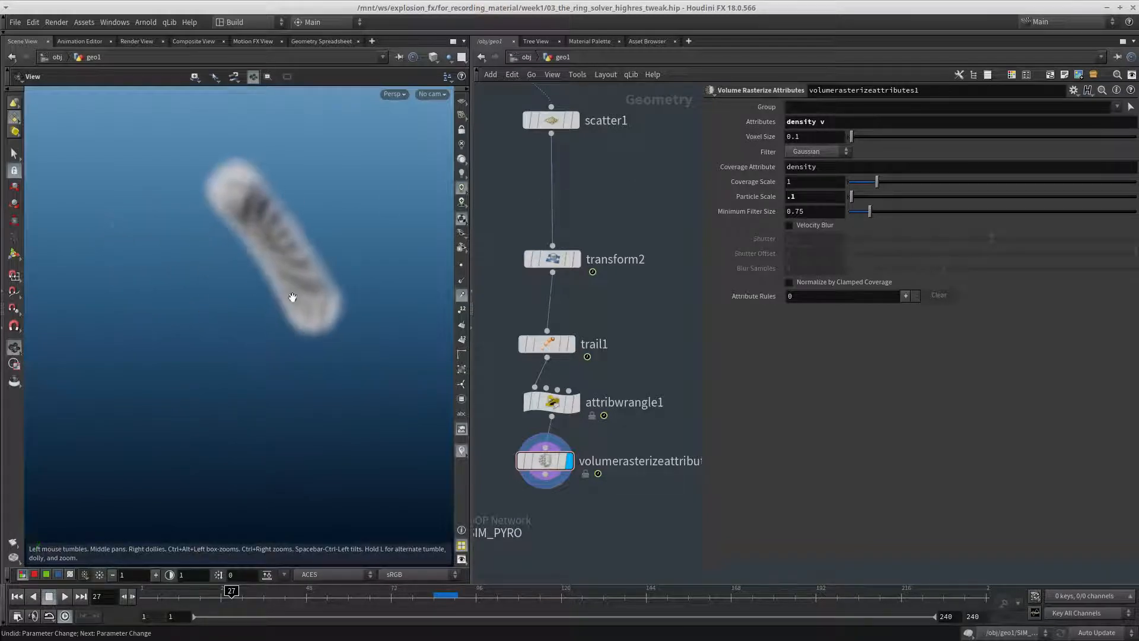
pyautogui.moveTo(315, 184); pyautogui.dragTo(315, 274)
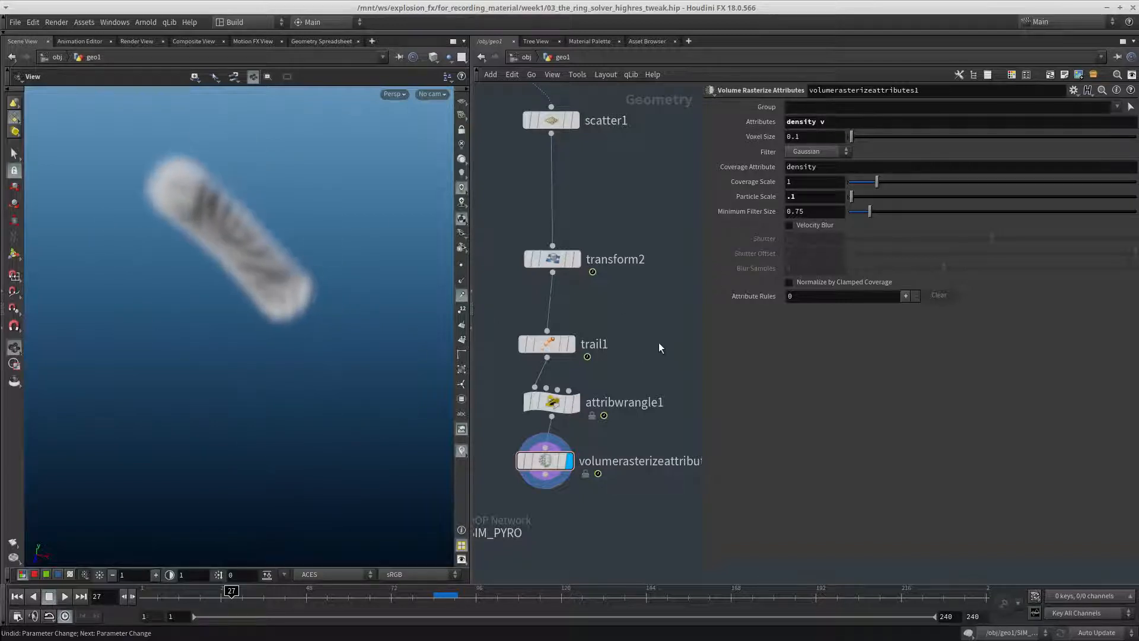
# Set the Voxel Size of volumerasterizeattributes1 to 0.05 and frame the volume in the viewport
pyautogui.scroll(-5, 645, 344)
pyautogui.scroll(2, 505, 383)
pyautogui.click(490, 369)
pyautogui.moveTo(619, 365); pyautogui.dragTo(591, 363, button='middle')
pyautogui.moveTo(661, 383); pyautogui.dragTo(662, 384)
pyautogui.moveTo(571, 351); pyautogui.dragTo(509, 371, button='middle')
pyautogui.press('r')
pyautogui.click(505, 389)
pyautogui.click(624, 392)
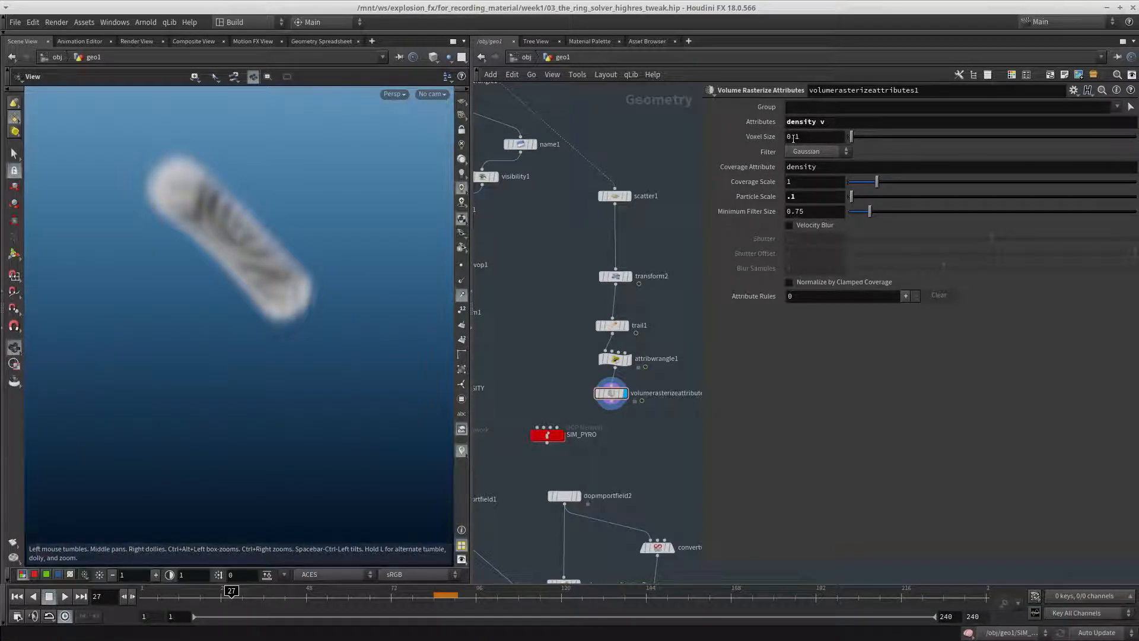
pyautogui.press('Return')
pyautogui.moveTo(374, 193); pyautogui.dragTo(185, 253)
pyautogui.press('f')
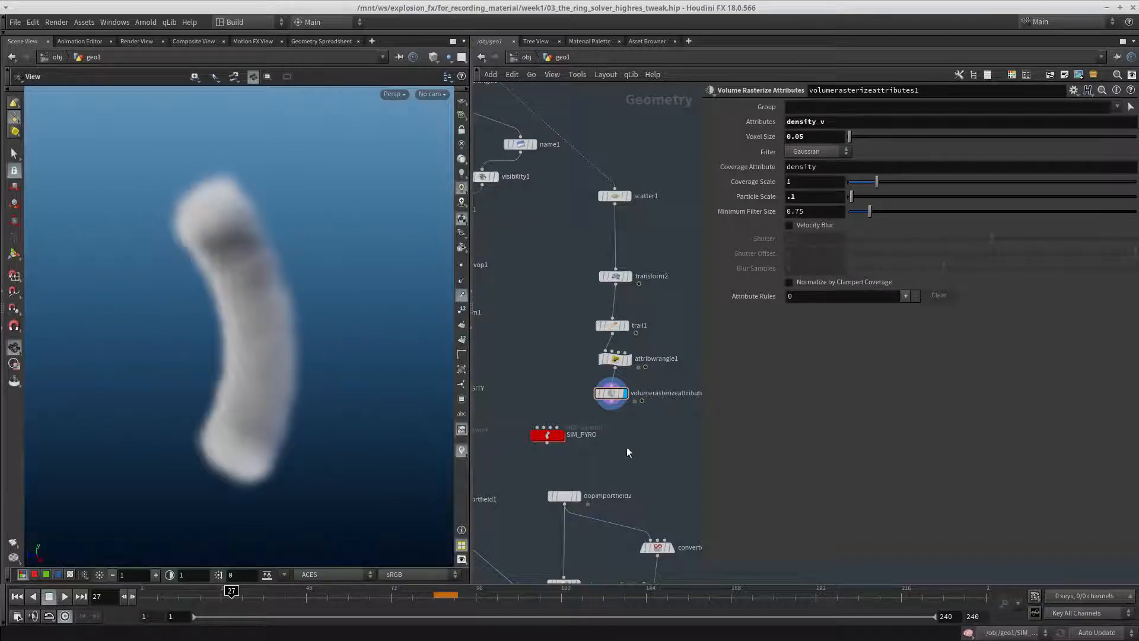
# Examine the node information of volumerasterizeattributes1 for the volumes it outputs
pyautogui.moveTo(626, 446); pyautogui.dragTo(593, 357, button='middle')
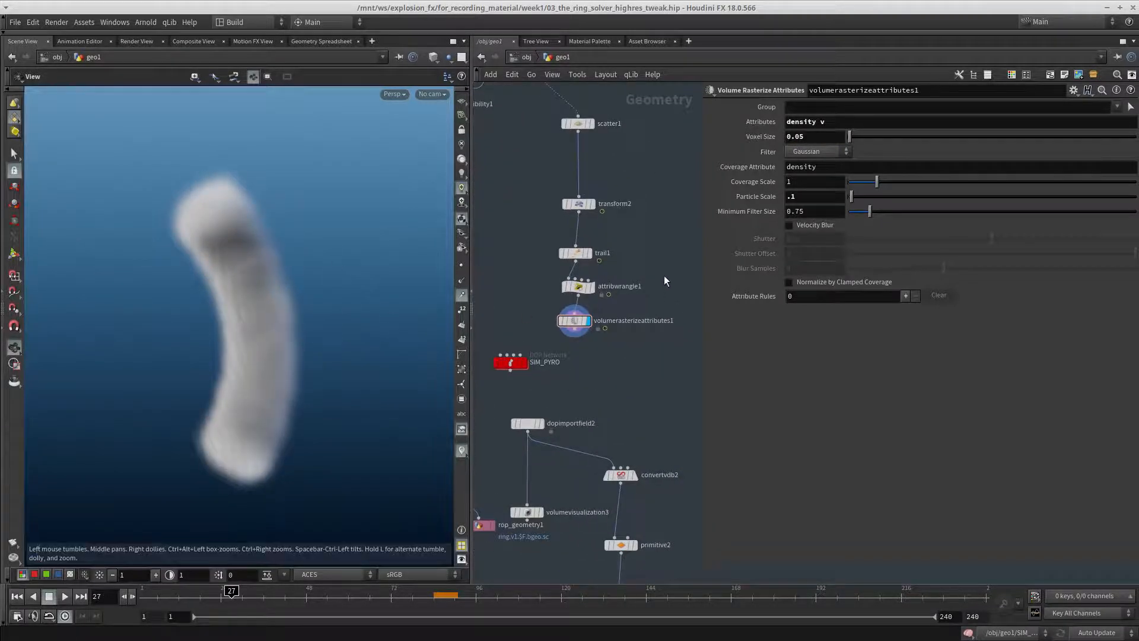
pyautogui.middleClick(573, 325)
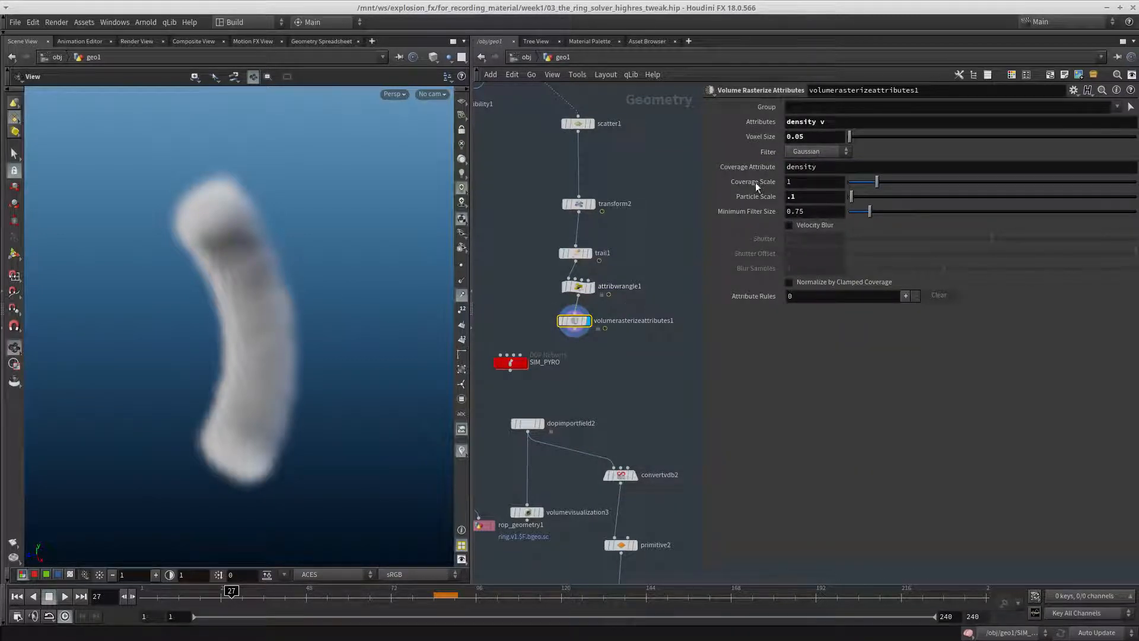
pyautogui.click(831, 123)
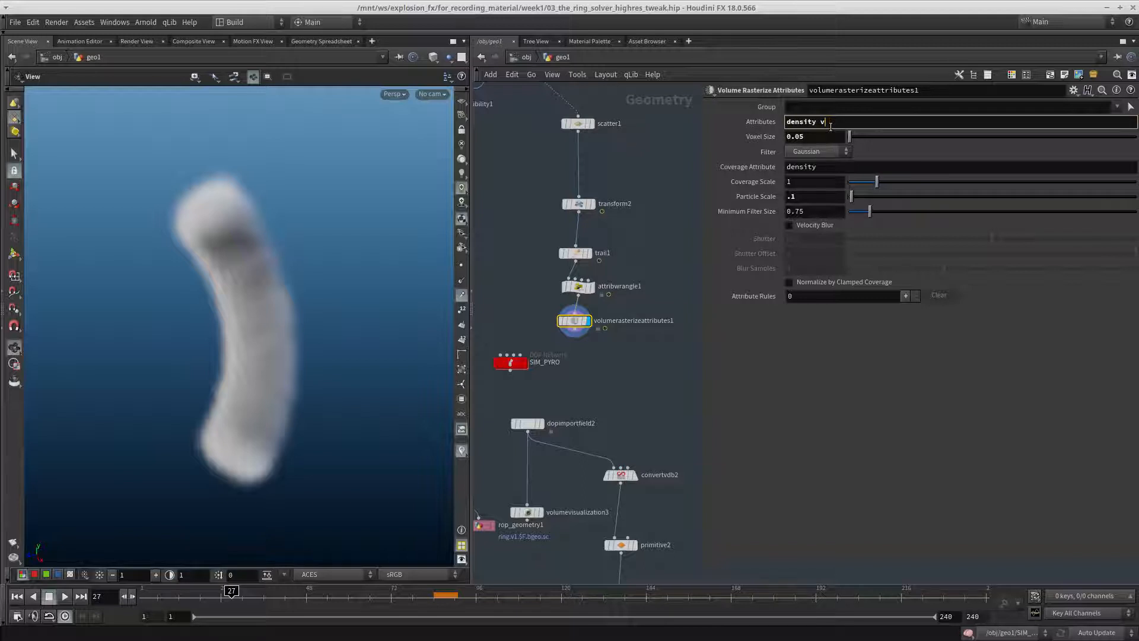
pyautogui.scroll(2, 577, 320)
pyautogui.middleClick(577, 321)
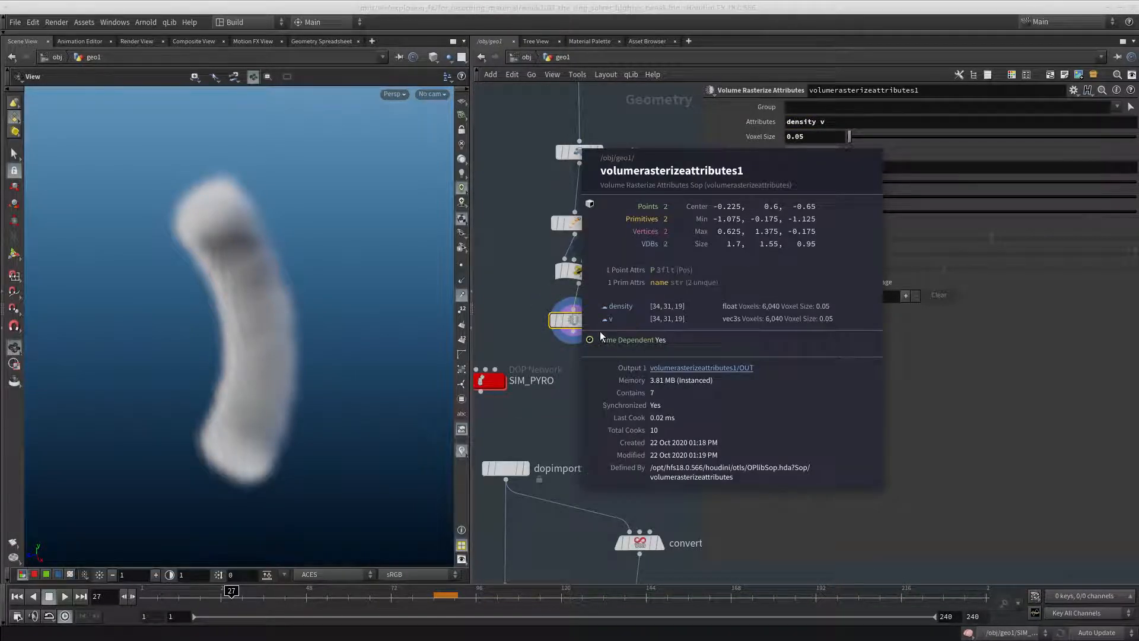
# Add a Blast node below volumerasterizeattributes1, connect it to that node's output, and display it
pyautogui.moveTo(582, 370); pyautogui.dragTo(609, 340, button='middle')
pyautogui.press('Tab')
pyautogui.write('blast')
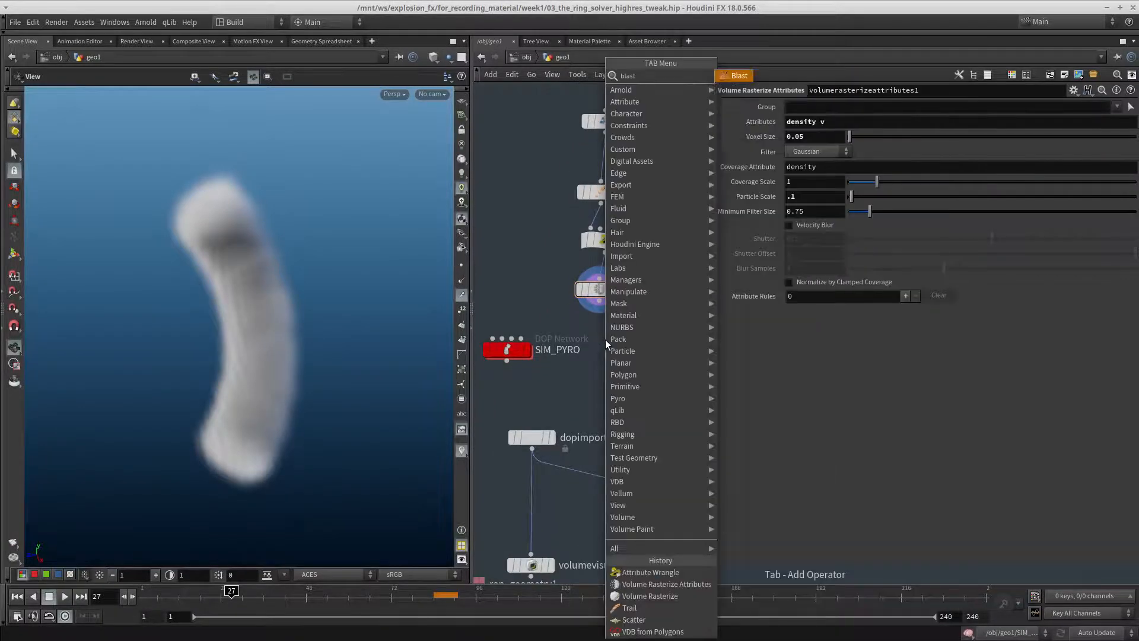
pyautogui.press('Return')
pyautogui.click(605, 340)
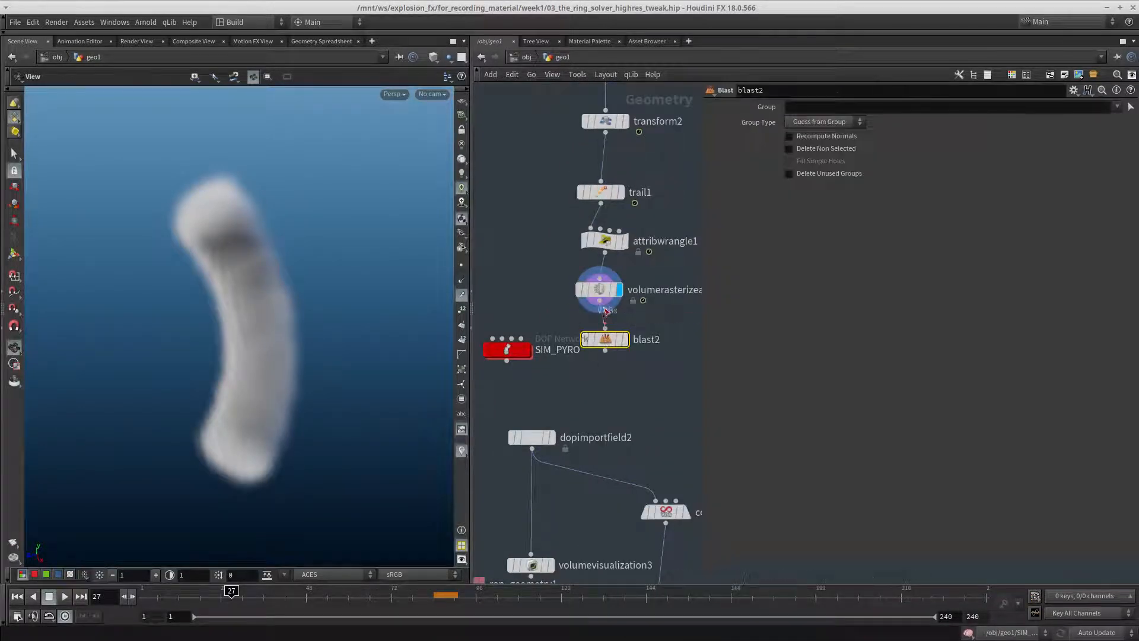
pyautogui.click(1117, 108)
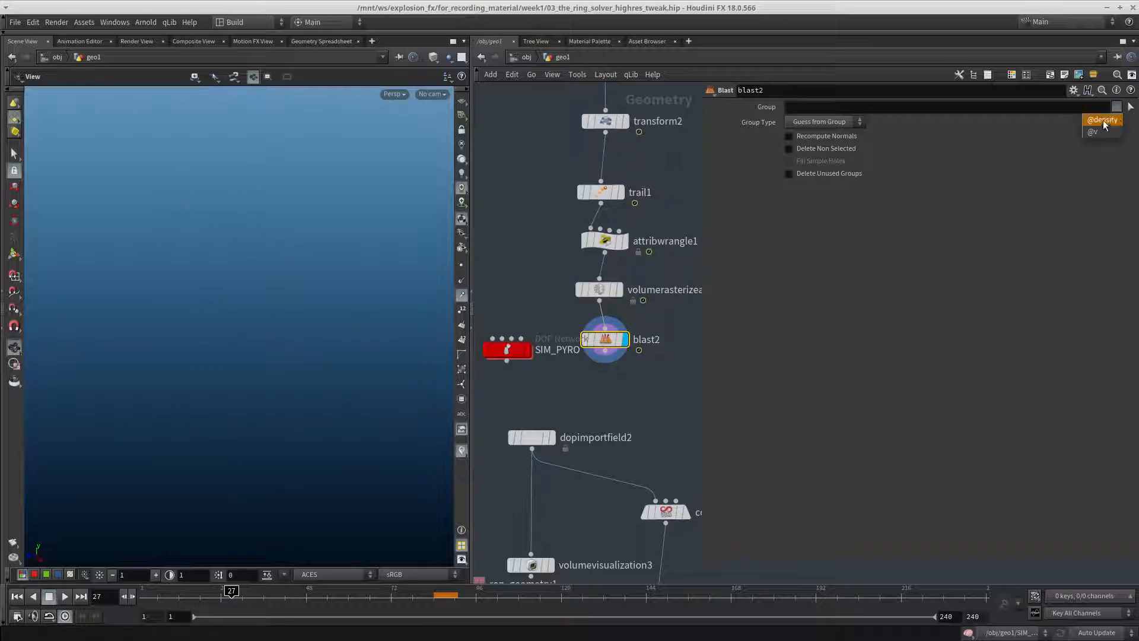
pyautogui.click(1103, 122)
pyautogui.middleClick(608, 342)
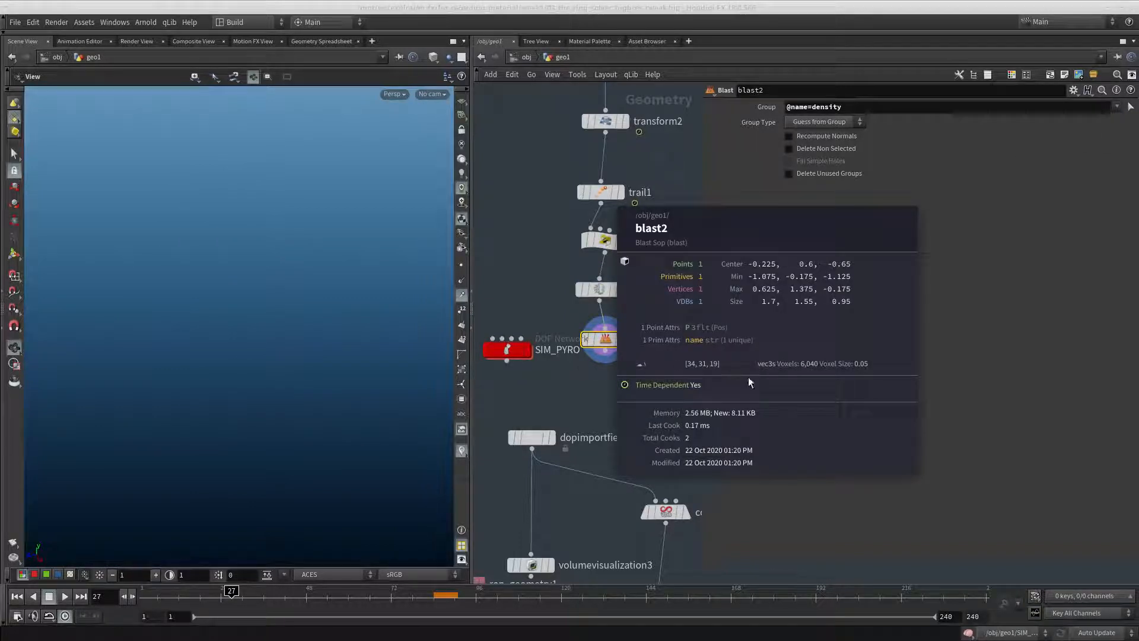
# Move the SIM and SIM_PYRO networks down together, closer to their DOP import nodes
pyautogui.scroll(-8, 653, 371)
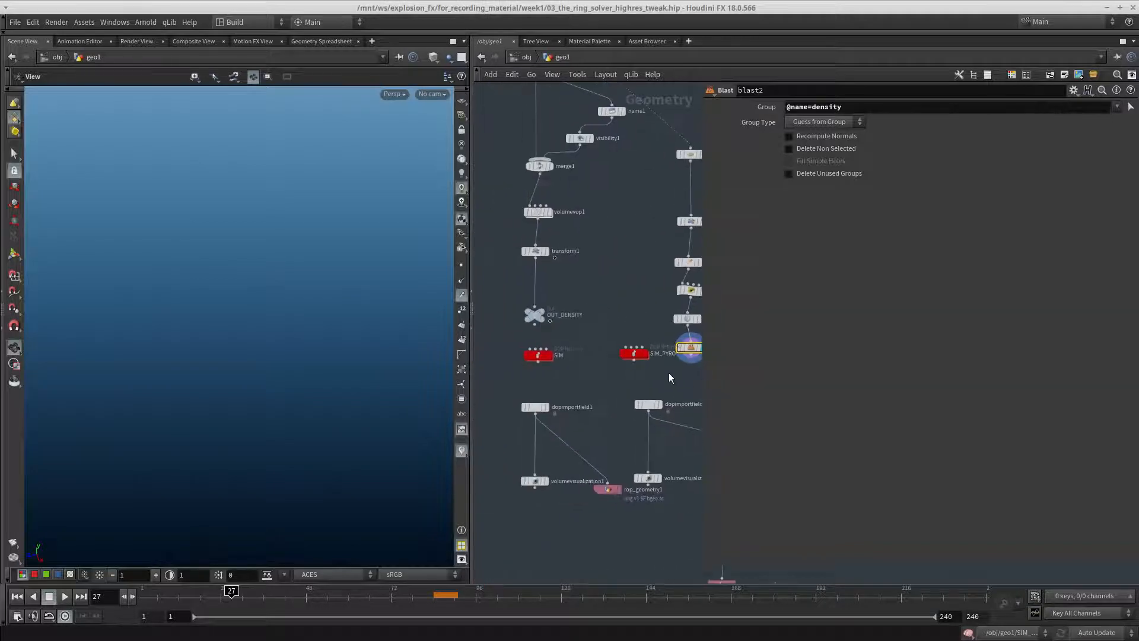
pyautogui.moveTo(575, 359); pyautogui.dragTo(571, 356)
pyautogui.scroll(-3, 628, 379)
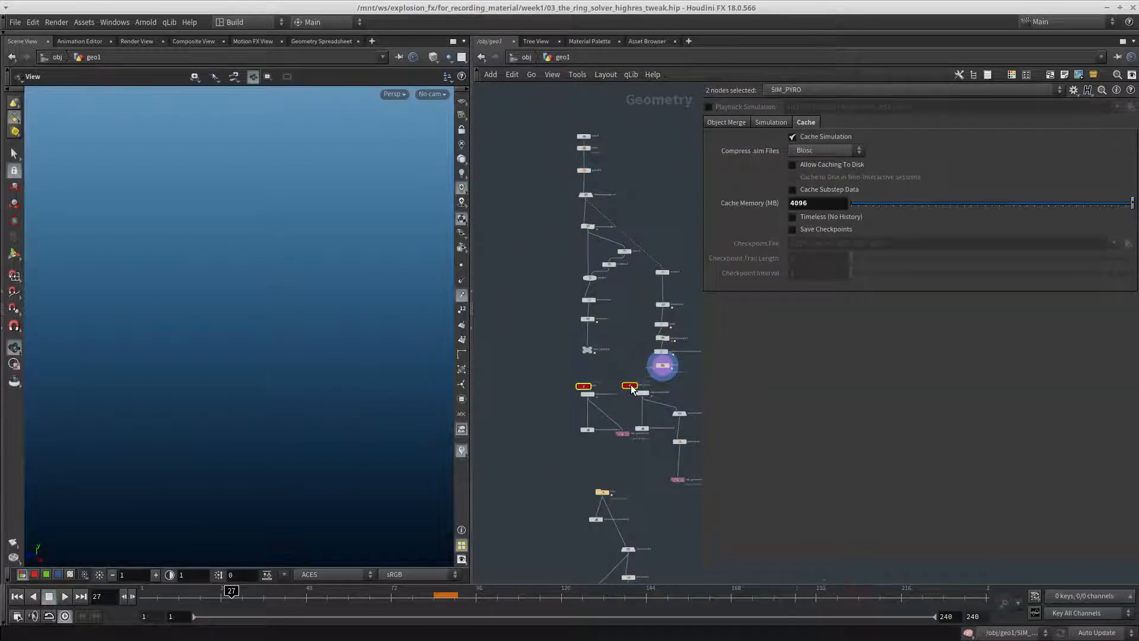
pyautogui.scroll(4, 624, 355)
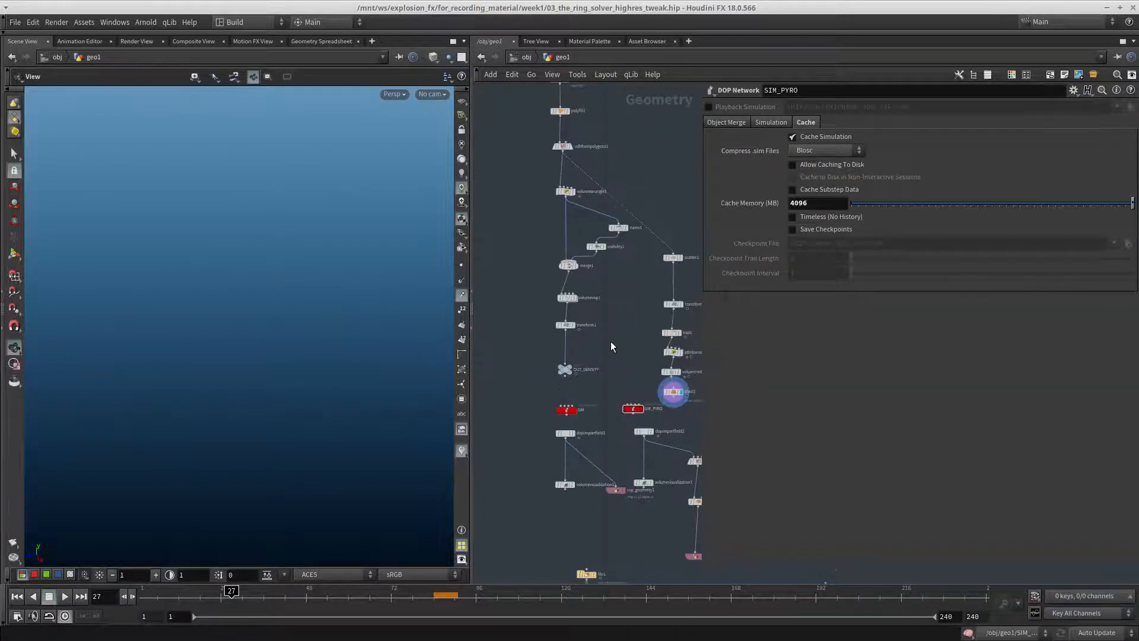
# Insert a Merge node between transform1 and OUT_DENSITY, add blast2 as its second input, and check the volumes in the merged node information
pyautogui.press('Tab')
pyautogui.write('merge')
pyautogui.press('Return')
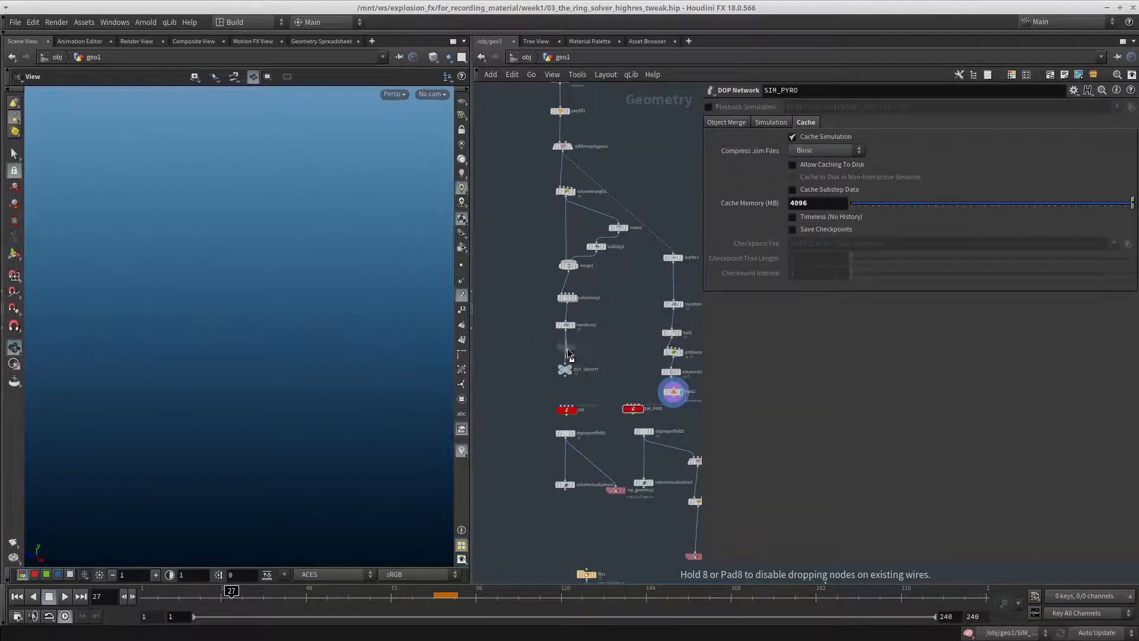
pyautogui.click(567, 348)
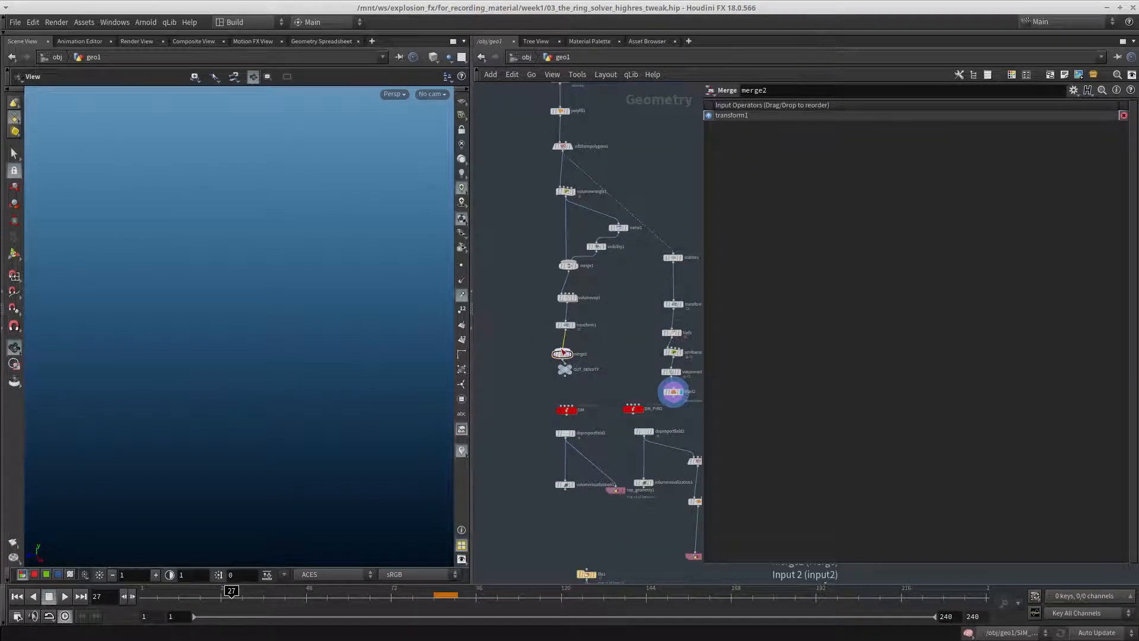
pyautogui.click(563, 348)
pyautogui.click(673, 401)
pyautogui.scroll(3, 564, 332)
pyautogui.middleClick(568, 331)
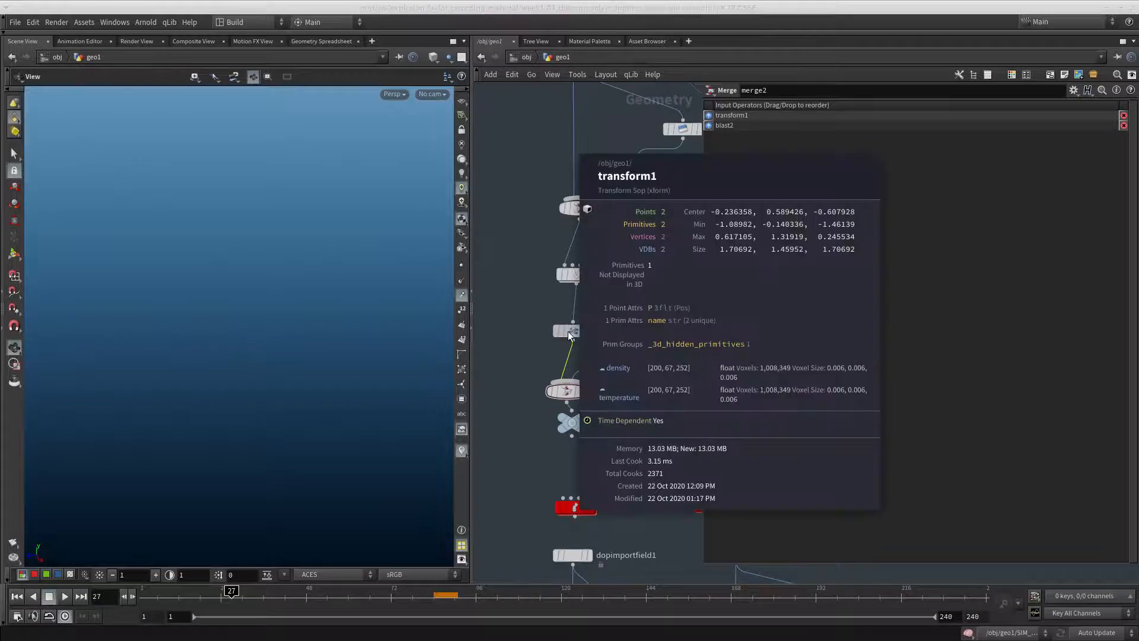
pyautogui.moveTo(562, 388); pyautogui.dragTo(571, 395, button='middle')
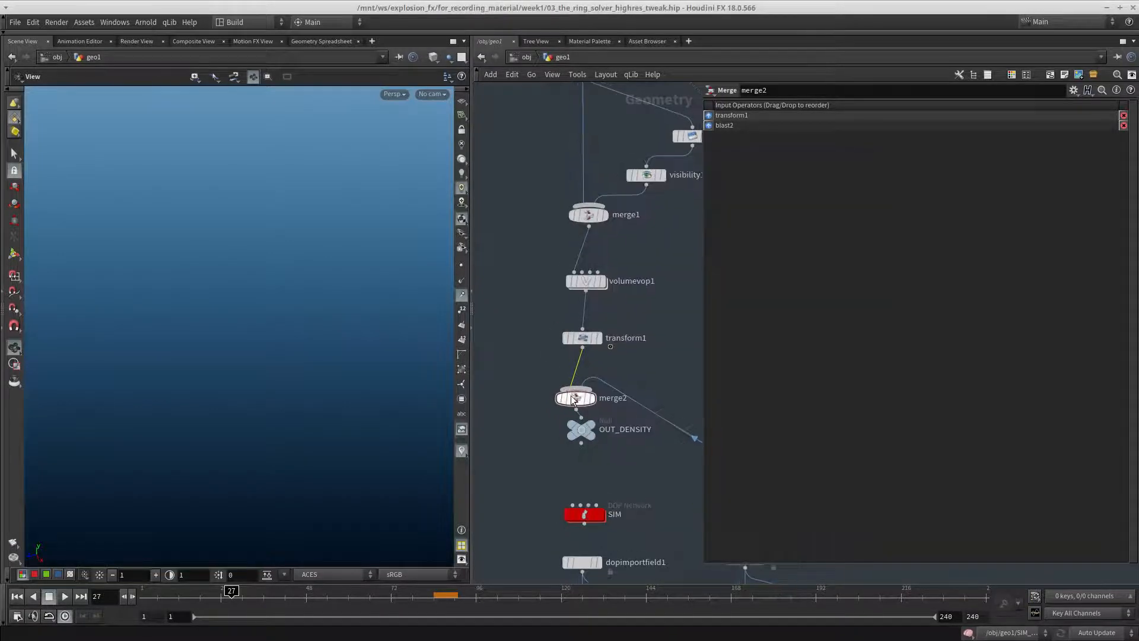
pyautogui.middleClick(571, 395)
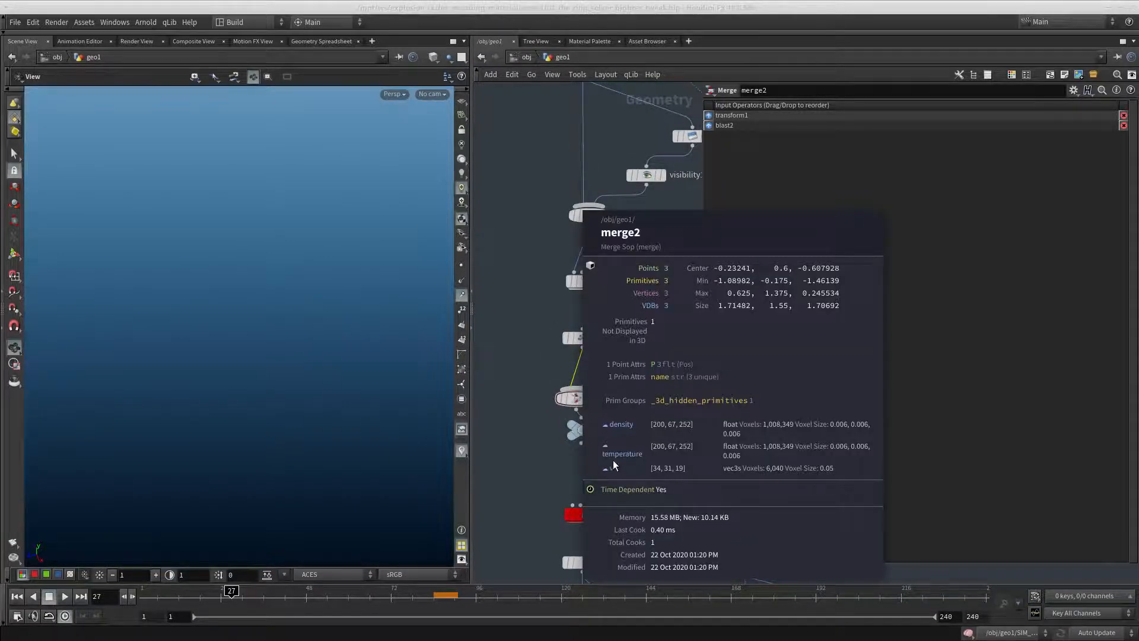
# Move the OUT_DENSITY null further below merge2 and display it to view the source volume
pyautogui.scroll(-3, 614, 459)
pyautogui.moveTo(613, 459); pyautogui.dragTo(539, 362, button='middle')
pyautogui.scroll(3, 544, 375)
pyautogui.moveTo(544, 375); pyautogui.dragTo(455, 369)
pyautogui.moveTo(496, 353); pyautogui.dragTo(588, 376, button='middle')
pyautogui.scroll(-2, 588, 376)
pyautogui.moveTo(554, 390); pyautogui.dragTo(574, 379)
pyautogui.moveTo(618, 366); pyautogui.dragTo(579, 446, button='middle')
pyautogui.moveTo(615, 345); pyautogui.dragTo(595, 423, button='middle')
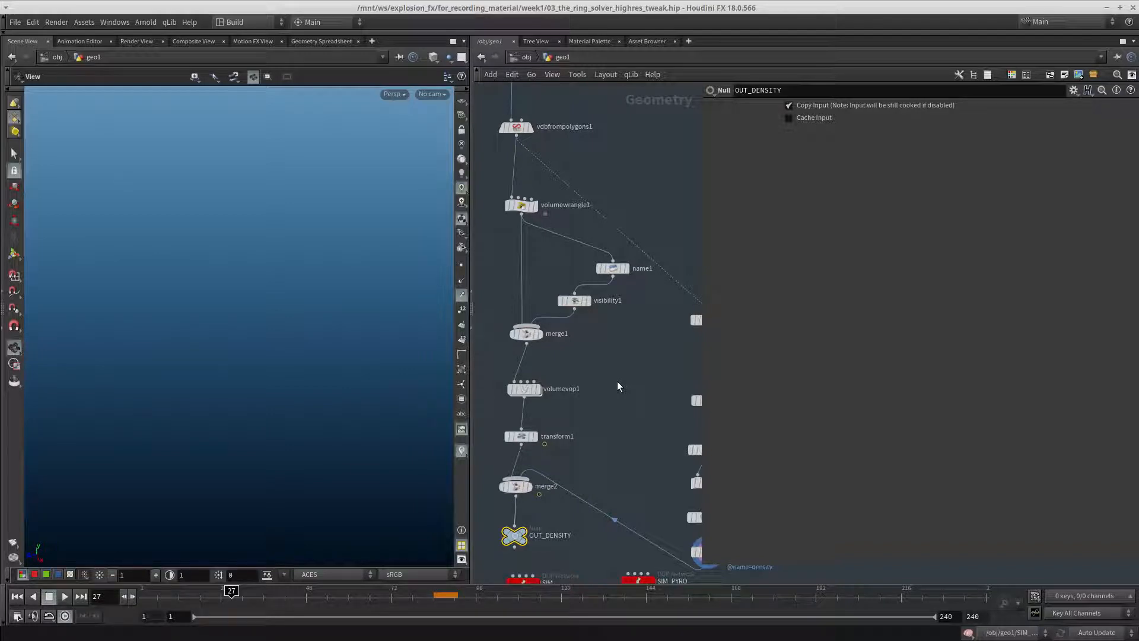
pyautogui.moveTo(641, 445); pyautogui.dragTo(606, 288, button='middle')
pyautogui.scroll(-2, 620, 350)
pyautogui.scroll(1, 550, 352)
pyautogui.scroll(2, 550, 351)
pyautogui.press('r')
pyautogui.click(514, 330)
pyautogui.moveTo(636, 358); pyautogui.dragTo(544, 366, button='middle')
# Display the SIM_PYRO network, enter it, and set the voxel size of smokeobject_sparse1 to 0.06
pyautogui.press('r')
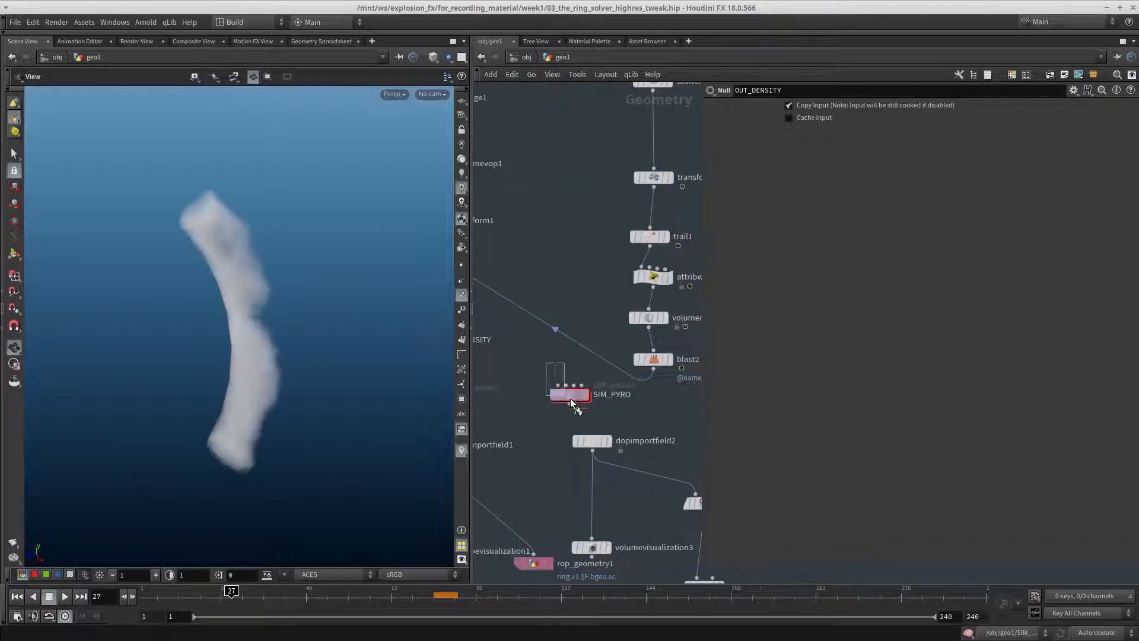
pyautogui.click(572, 395)
pyautogui.doubleClick(572, 394)
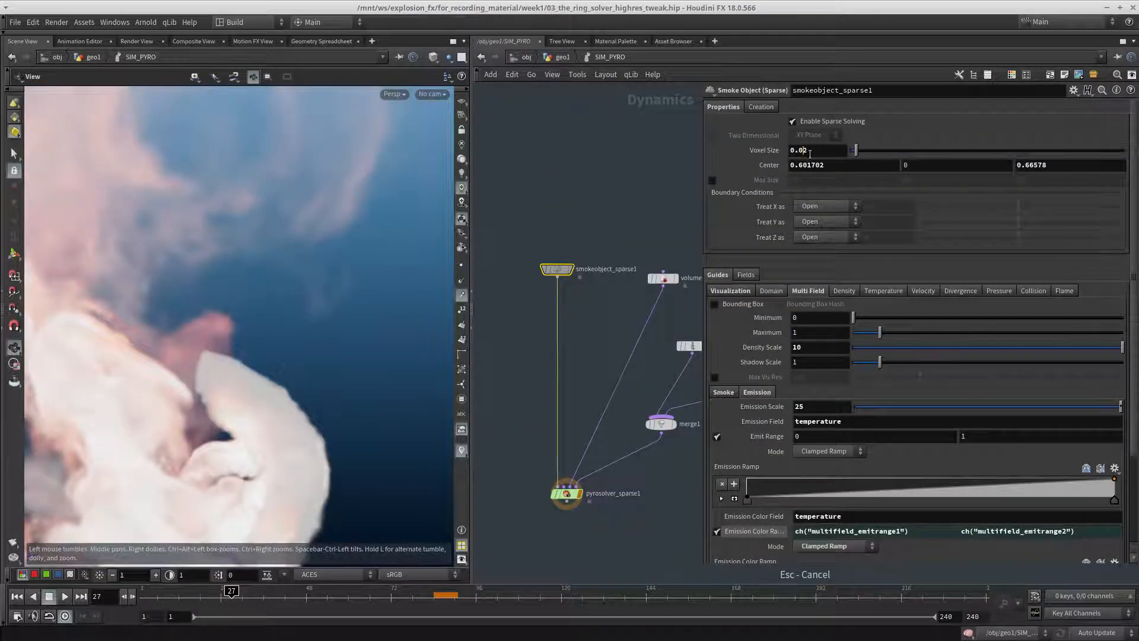
pyautogui.write('6')
pyautogui.press('Return')
pyautogui.press('Escape')
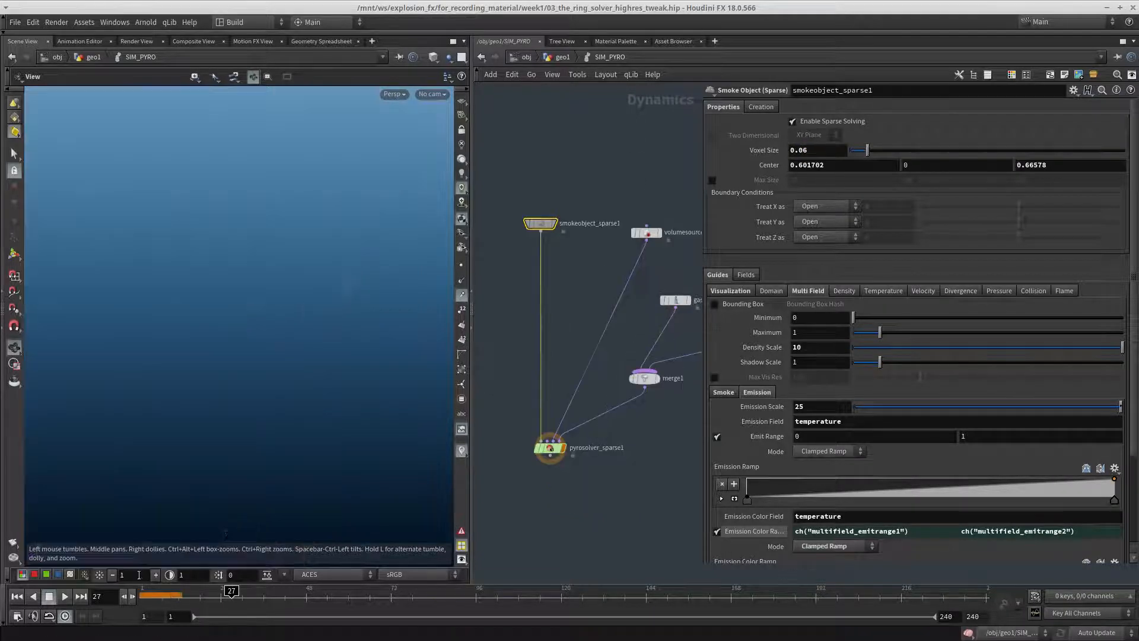
# Run the pyro simulation from frame 1 and examine how the smoke moves from several angles
pyautogui.moveTo(173, 596); pyautogui.dragTo(141, 598)
pyautogui.click(68, 595)
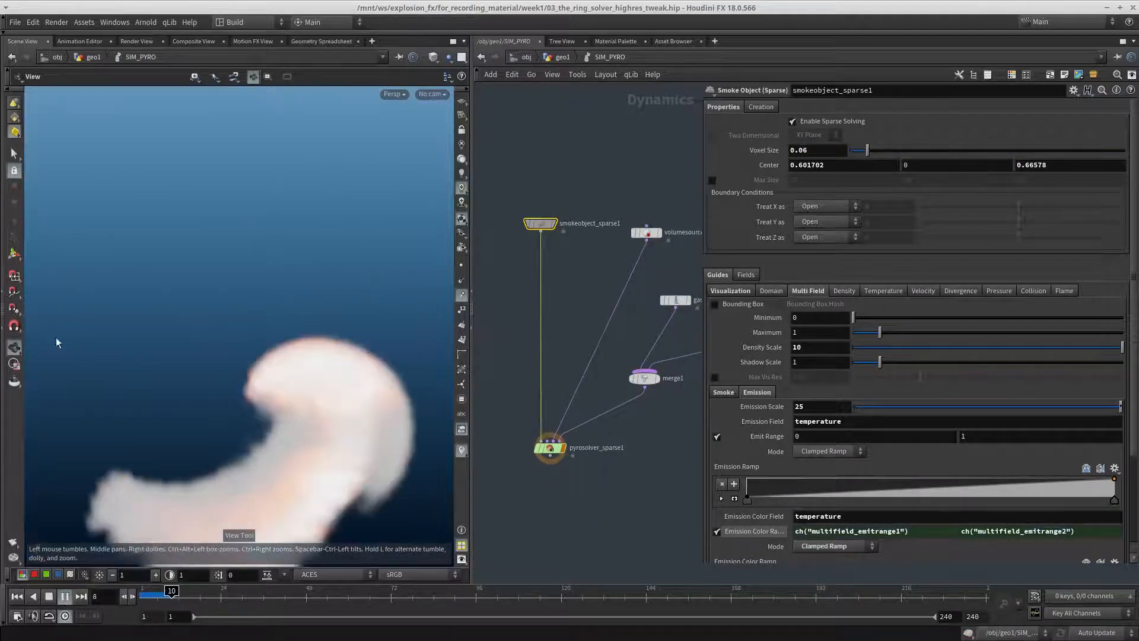
pyautogui.moveTo(55, 341); pyautogui.dragTo(439, 353)
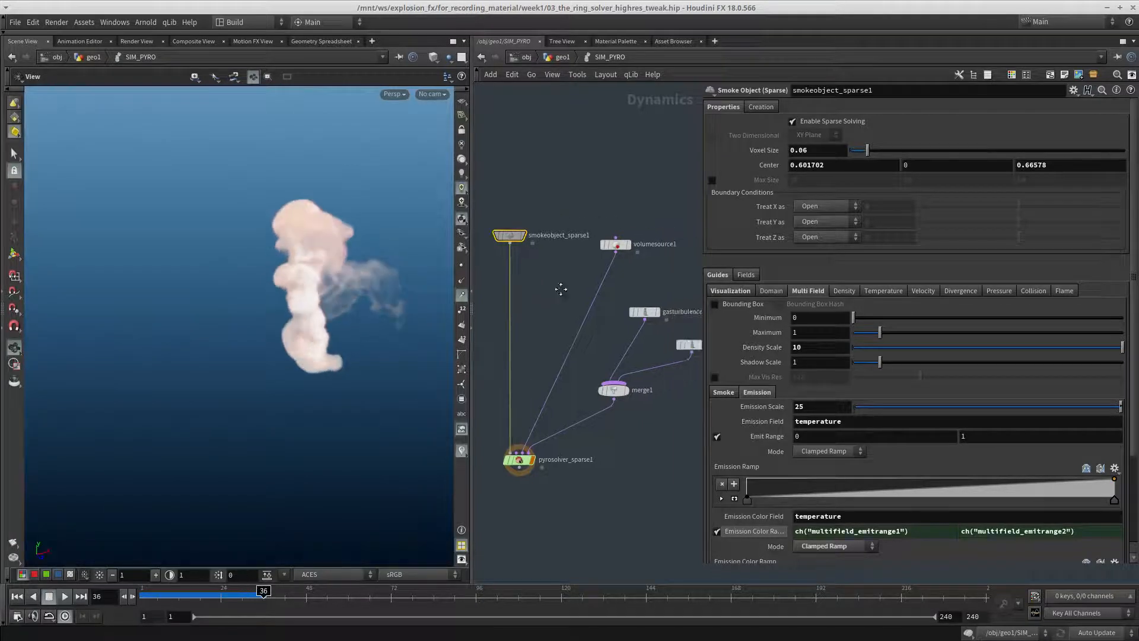
# Set the scale of volumesource1's v-to-vel operation to 100 and replay the simulation from the first frame
pyautogui.click(615, 244)
pyautogui.scroll(-5, 757, 336)
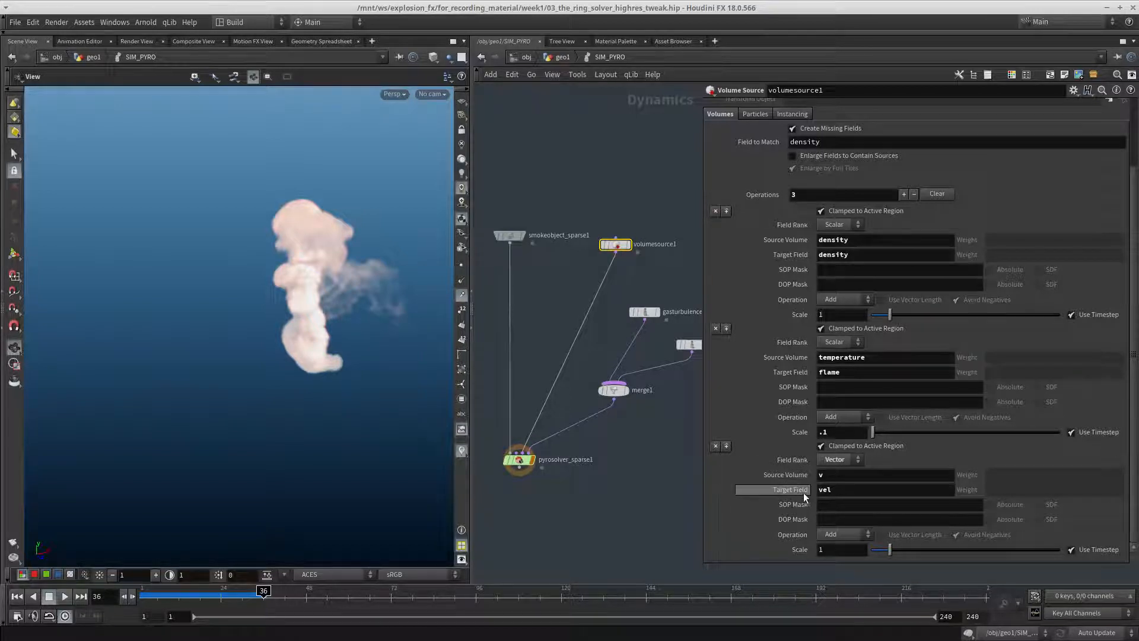
pyautogui.doubleClick(836, 490)
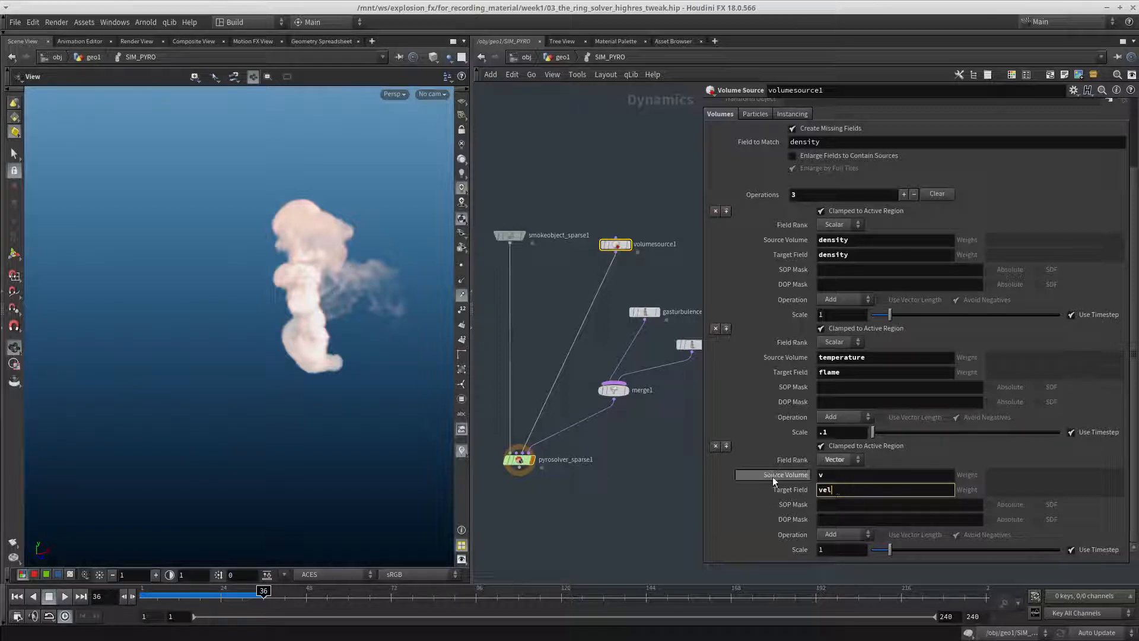
pyautogui.click(832, 474)
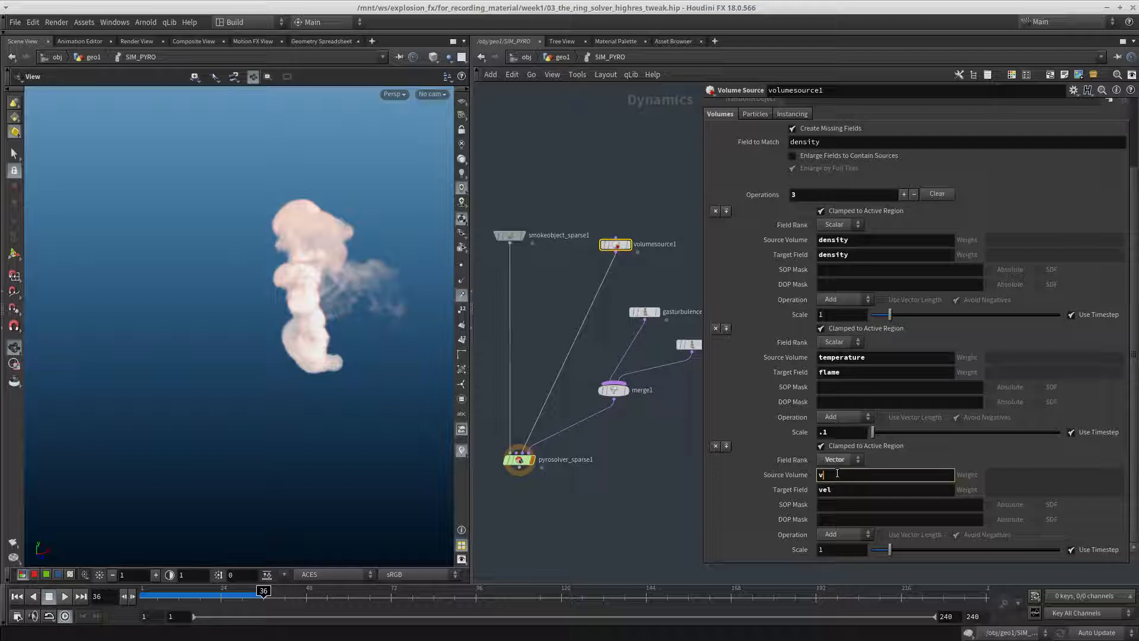
pyautogui.click(843, 550)
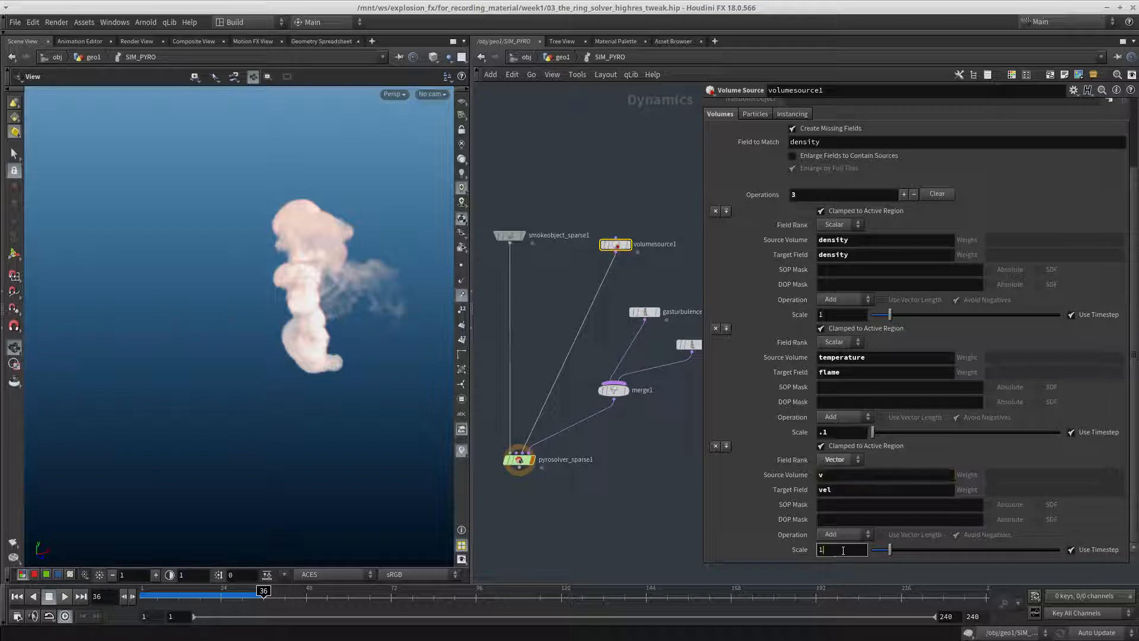
pyautogui.write('00')
pyautogui.press('Return')
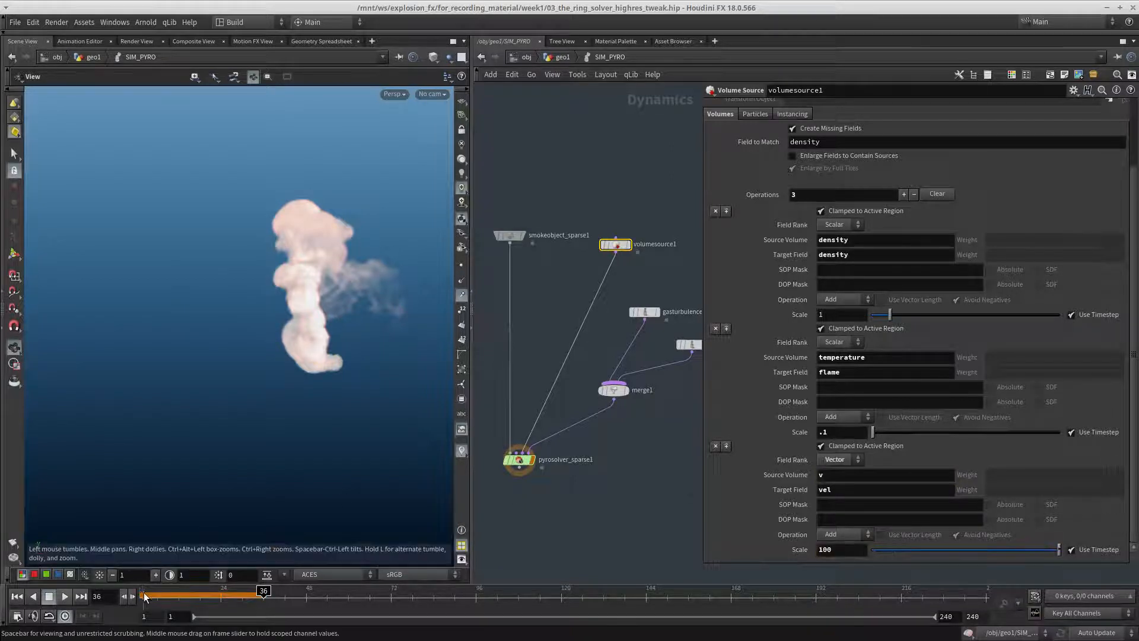
pyautogui.click(18, 596)
pyautogui.click(65, 596)
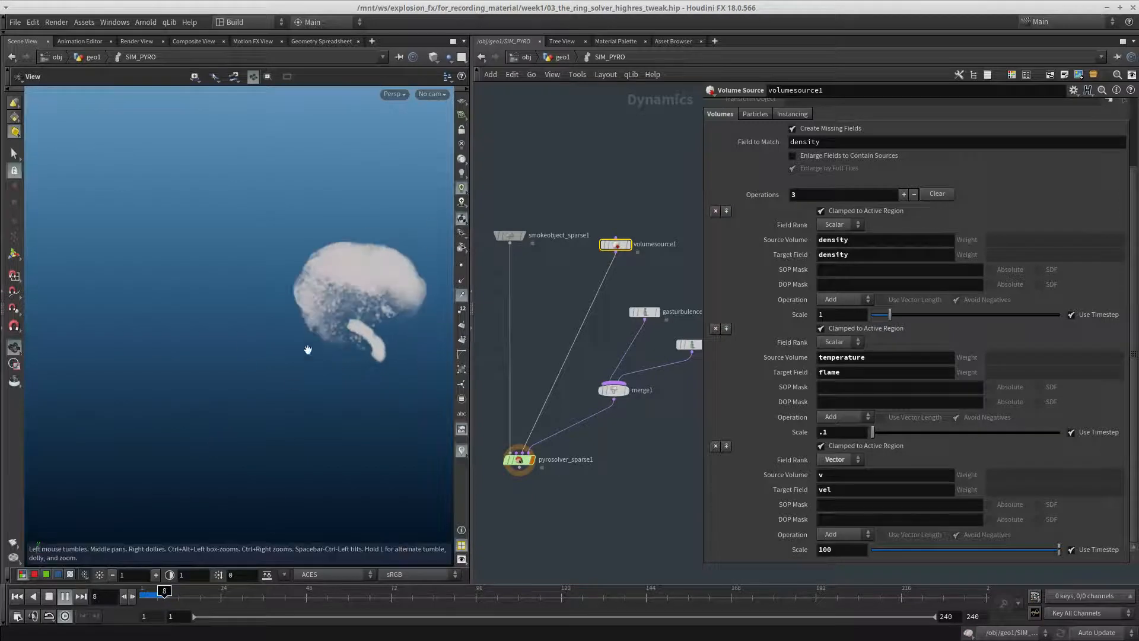
pyautogui.click(49, 596)
# Set the velocity operation's scale in volumesource1 to 10, replay the simulation from frame 1, and inspect the smoke up close
pyautogui.click(845, 551)
pyautogui.press('BackSpace')
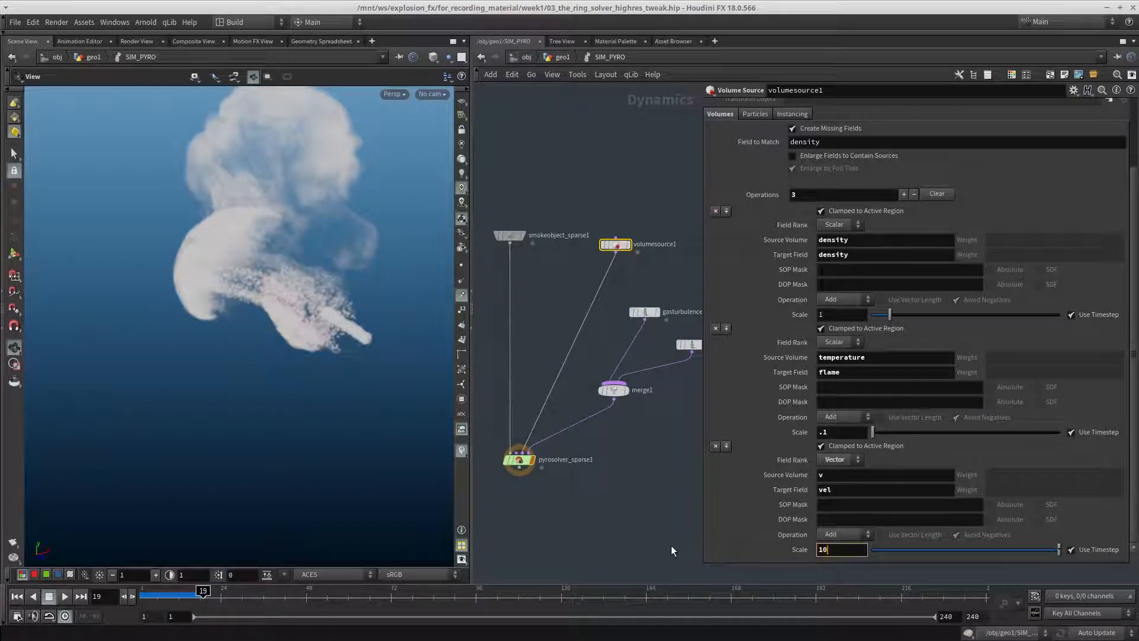
pyautogui.press('Return')
pyautogui.hotkey('ctrl', 'Up')
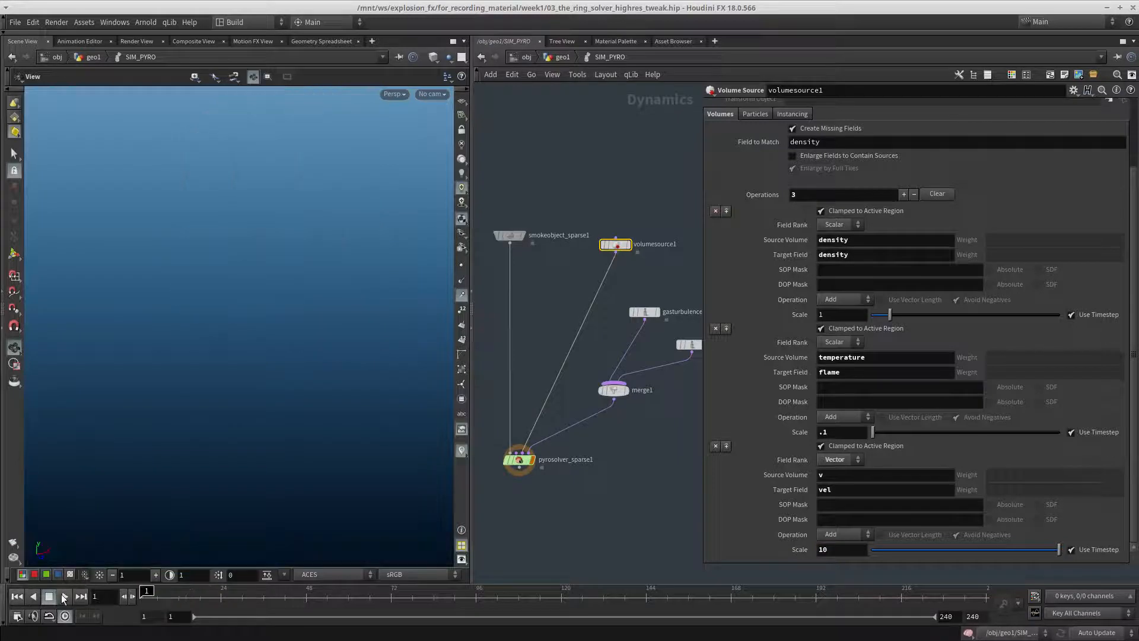
pyautogui.click(64, 597)
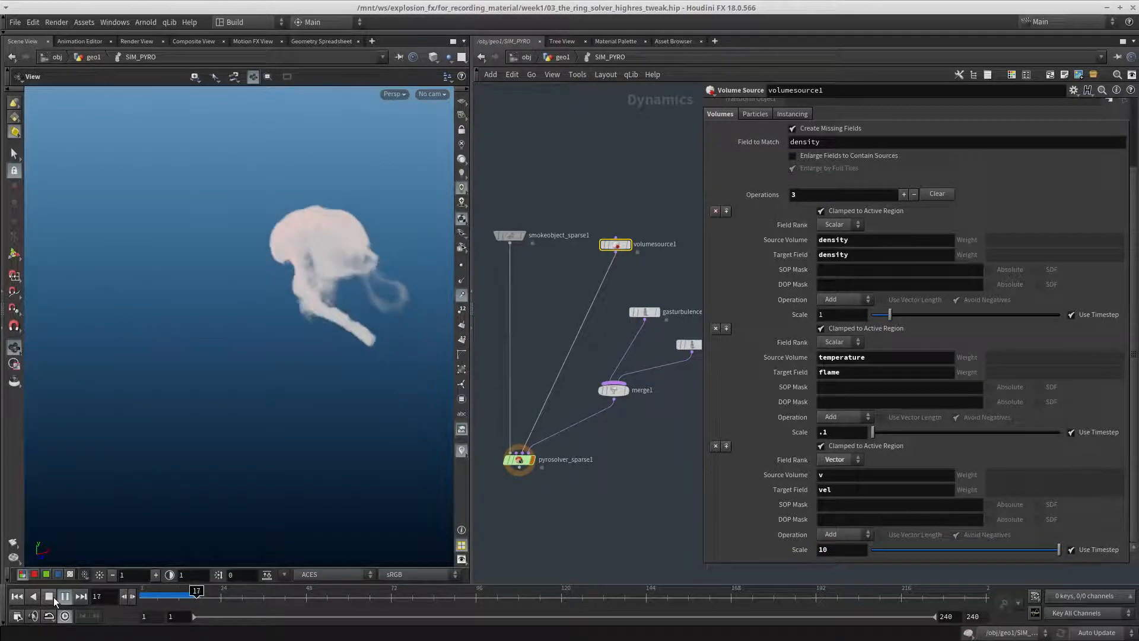
pyautogui.click(52, 596)
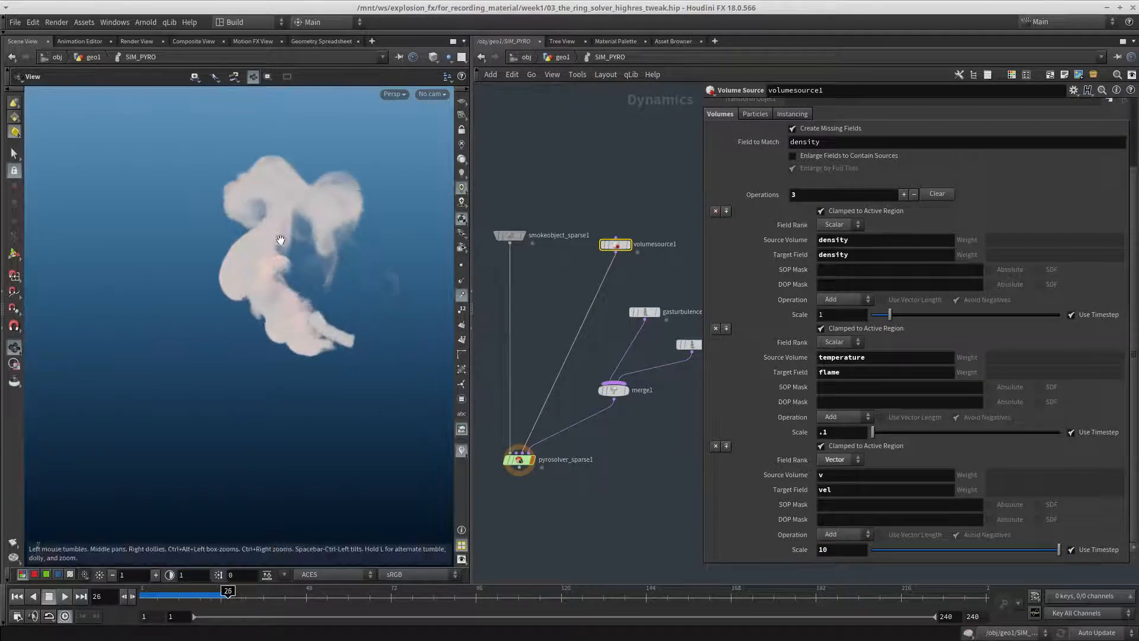
pyautogui.moveTo(268, 368); pyautogui.dragTo(307, 266)
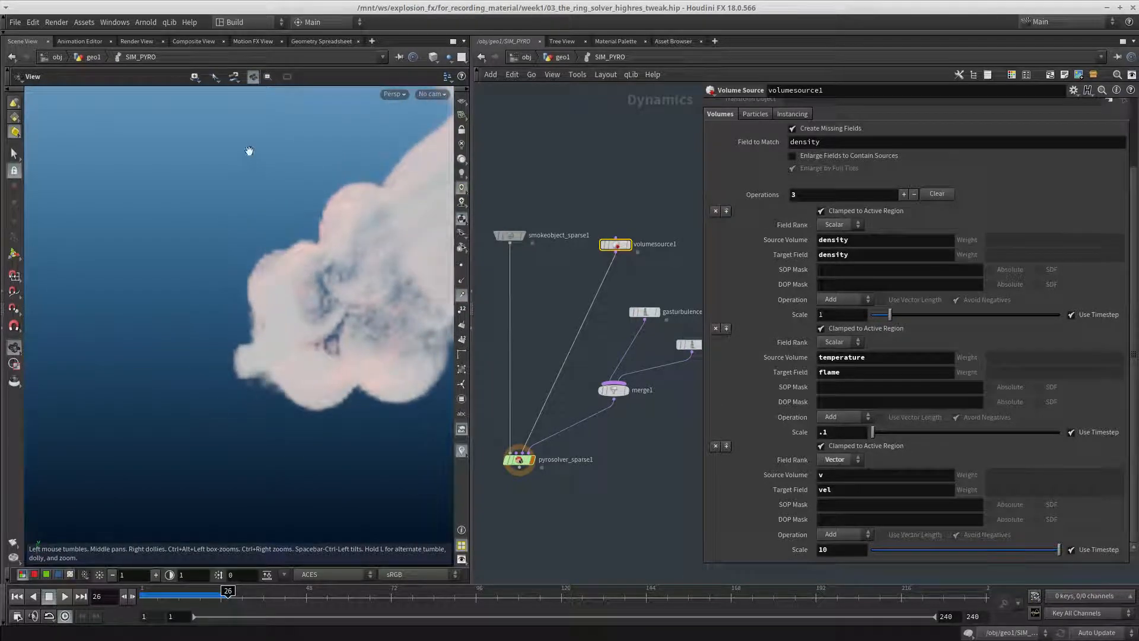
pyautogui.moveTo(119, 390); pyautogui.dragTo(231, 447)
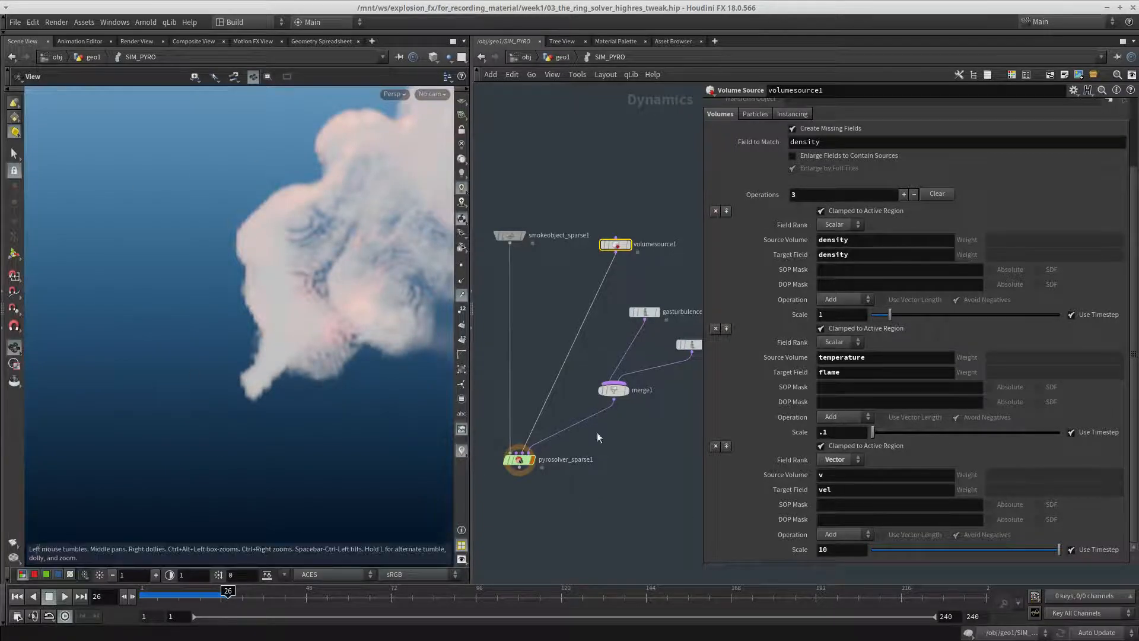
# Set the velocity operation's scale to -10 and replay the simulation from frame 1 while viewing it from different angles
pyautogui.write('-10')
pyautogui.press('Return')
pyautogui.moveTo(169, 596); pyautogui.dragTo(140, 596)
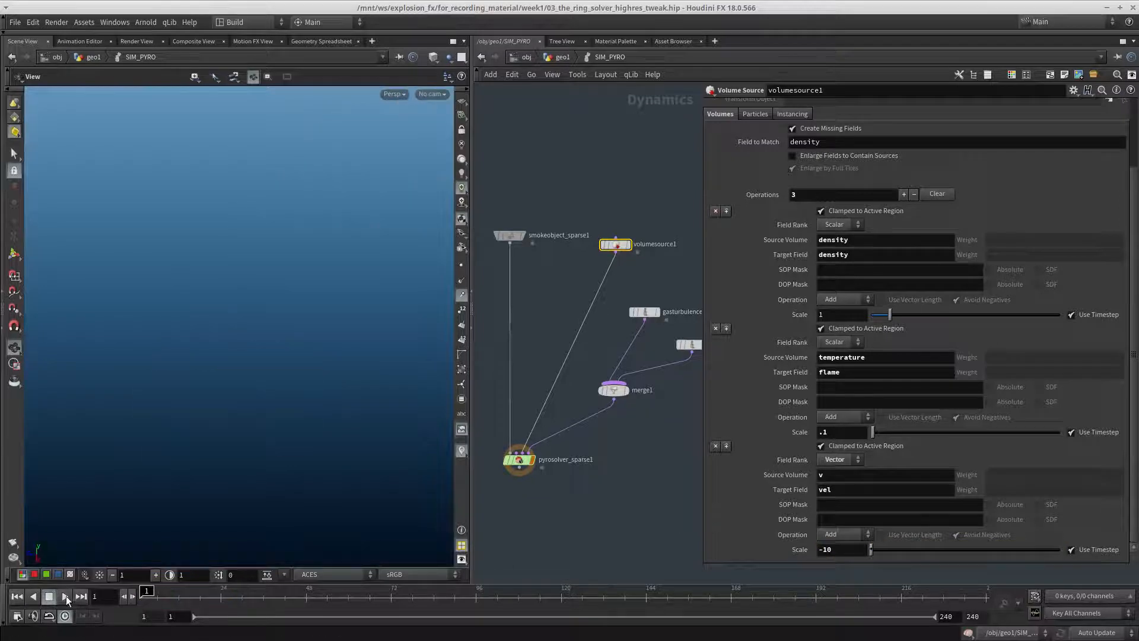
pyautogui.click(65, 597)
pyautogui.moveTo(308, 330); pyautogui.dragTo(243, 367)
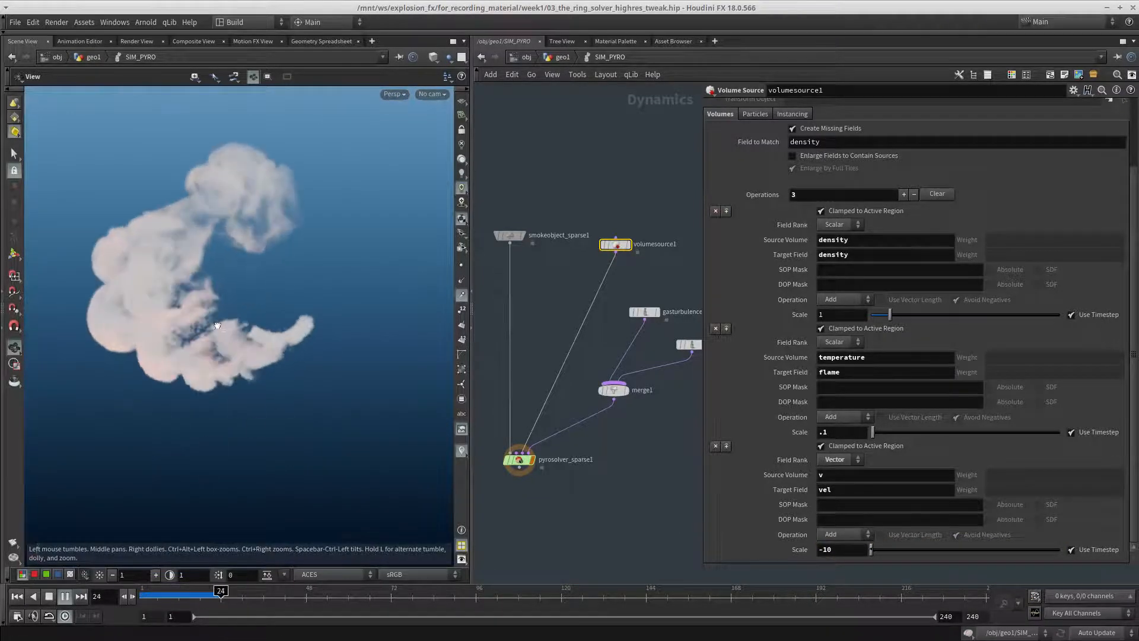
pyautogui.moveTo(282, 408); pyautogui.dragTo(302, 448)
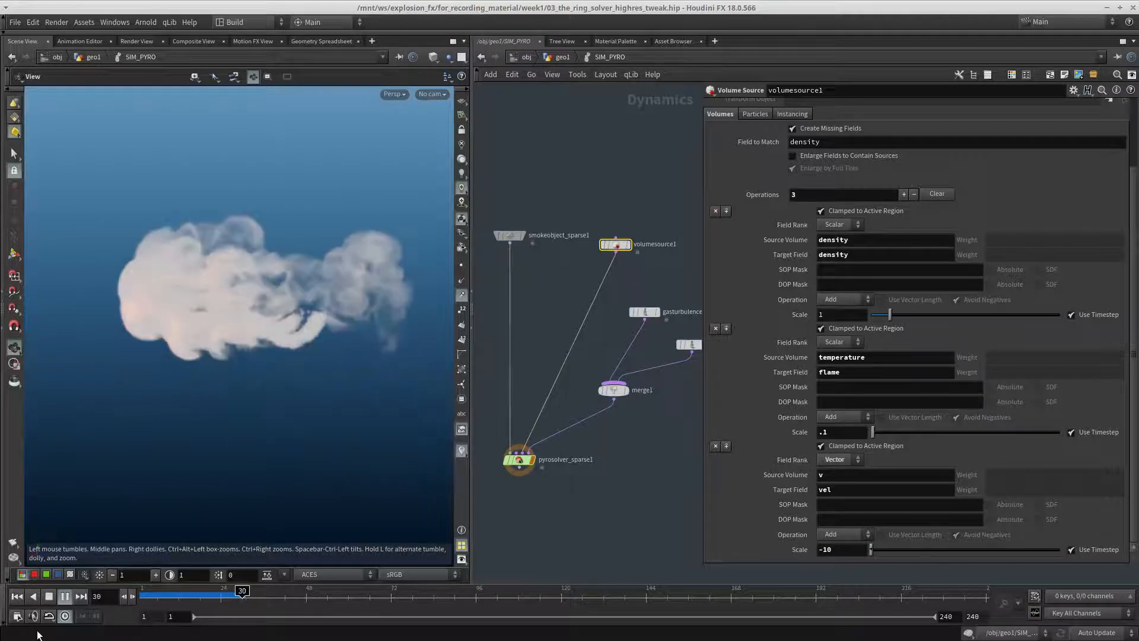
pyautogui.click(48, 599)
# Set the velocity operation's scale to -1, replay the simulation from the start, and return to frame 1
pyautogui.moveTo(844, 550); pyautogui.dragTo(661, 548)
pyautogui.write('-1')
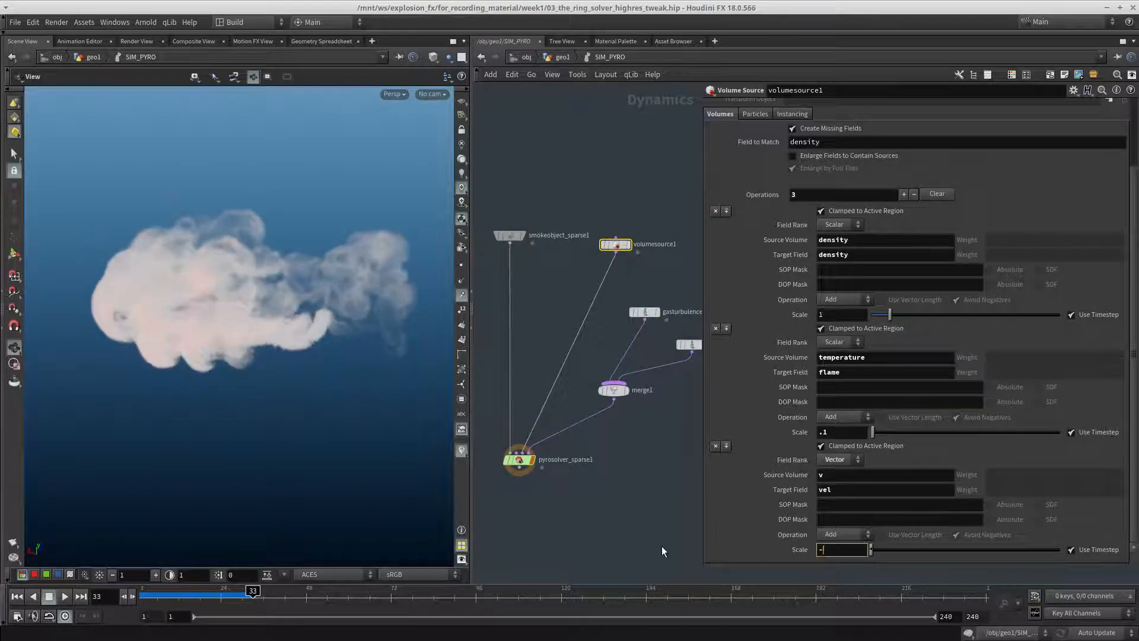
pyautogui.press('Return')
pyautogui.click(17, 596)
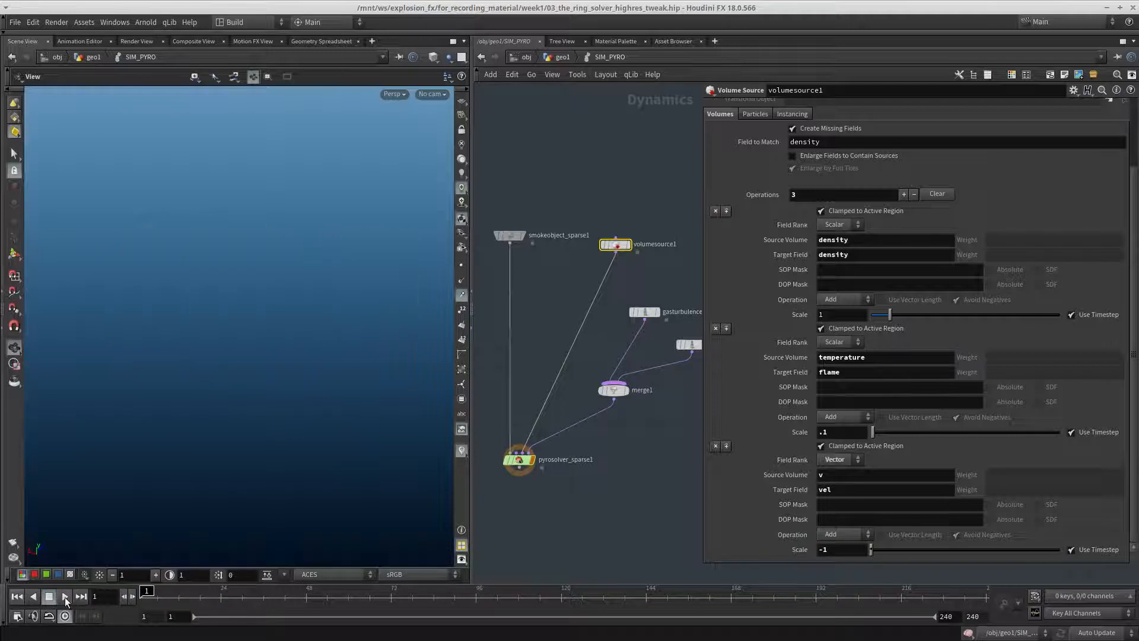
pyautogui.click(65, 596)
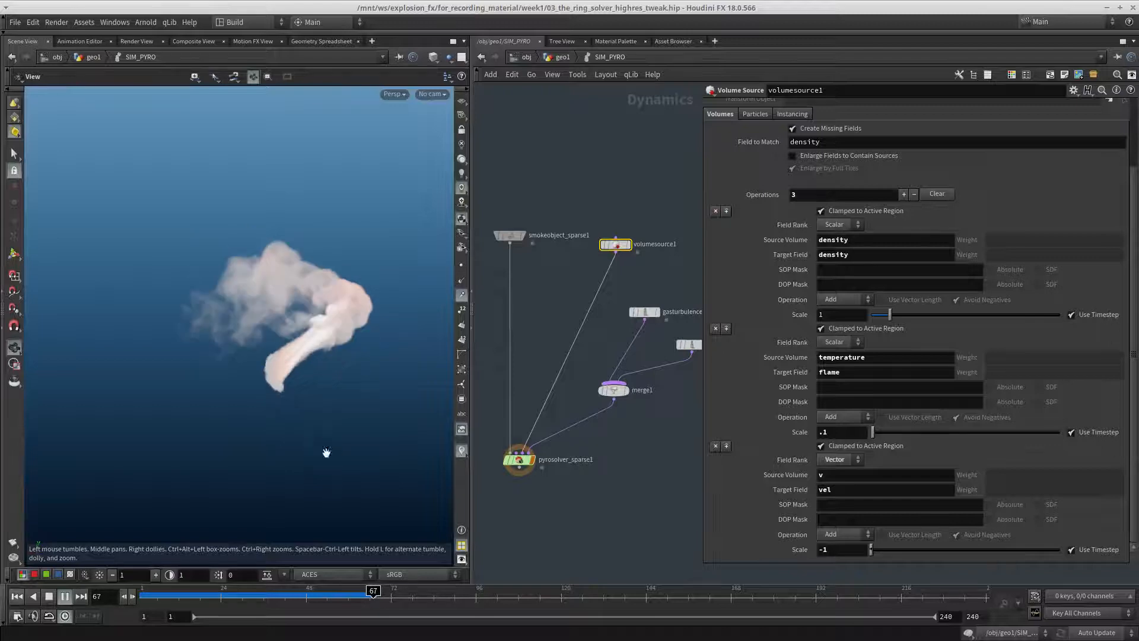
pyautogui.click(21, 595)
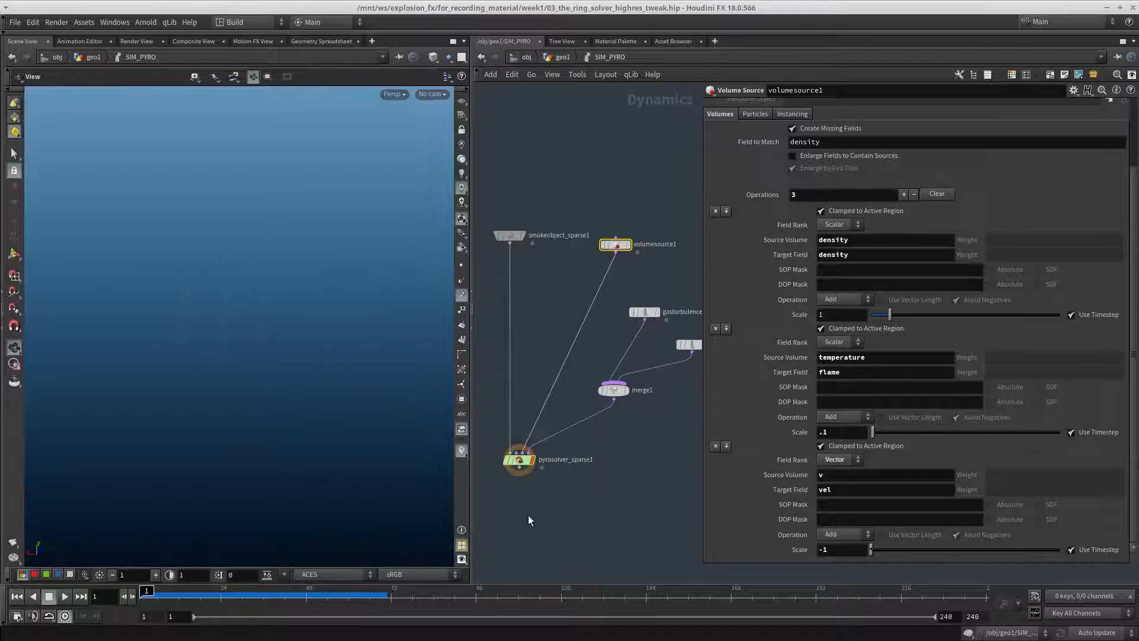
# Go back up to the geo1 network and move merge2 and OUT_DENSITY down together, below the level of blast2
pyautogui.moveTo(570, 542); pyautogui.dragTo(576, 485, button='middle')
pyautogui.press('u')
pyautogui.scroll(-6, 631, 396)
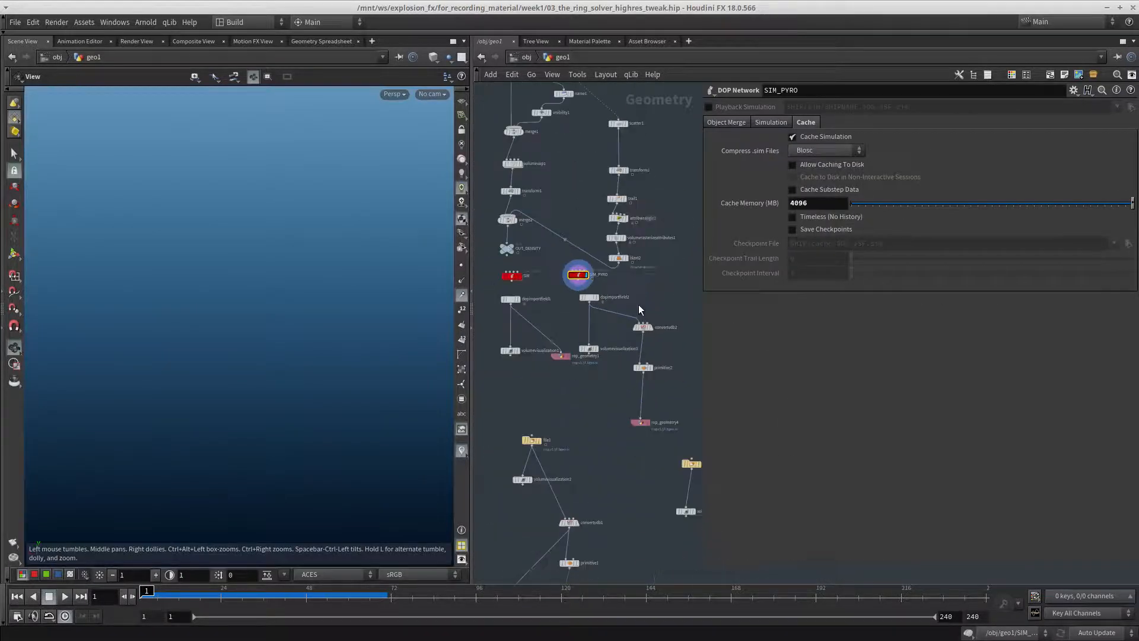
pyautogui.scroll(-2, 631, 396)
pyautogui.moveTo(647, 436); pyautogui.dragTo(515, 274)
pyautogui.scroll(5, 517, 264)
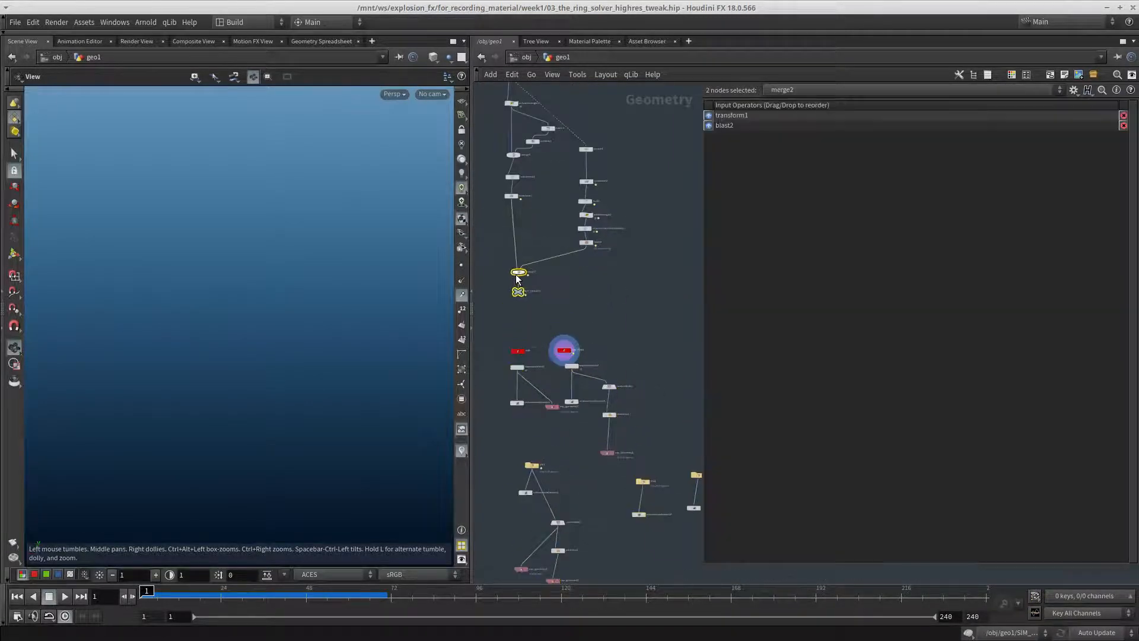
pyautogui.scroll(3, 568, 264)
# Add a Volume Velocity node in the free space below blast2, and display blast2
pyautogui.press('Tab')
pyautogui.write('veloc')
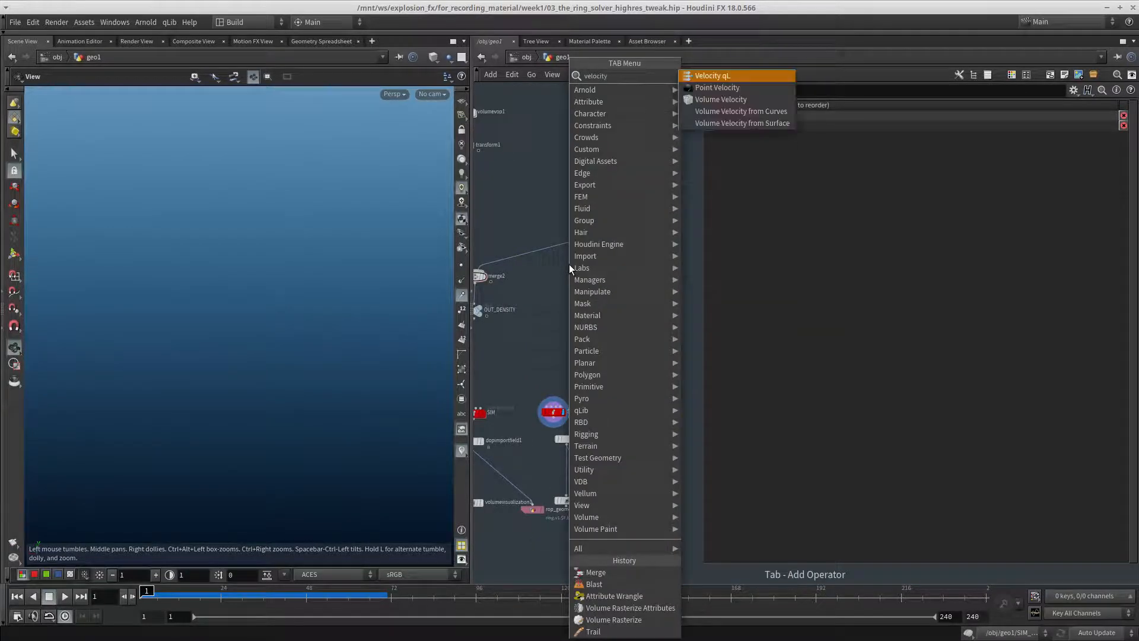
pyautogui.write('ity')
pyautogui.click(721, 99)
pyautogui.click(600, 300)
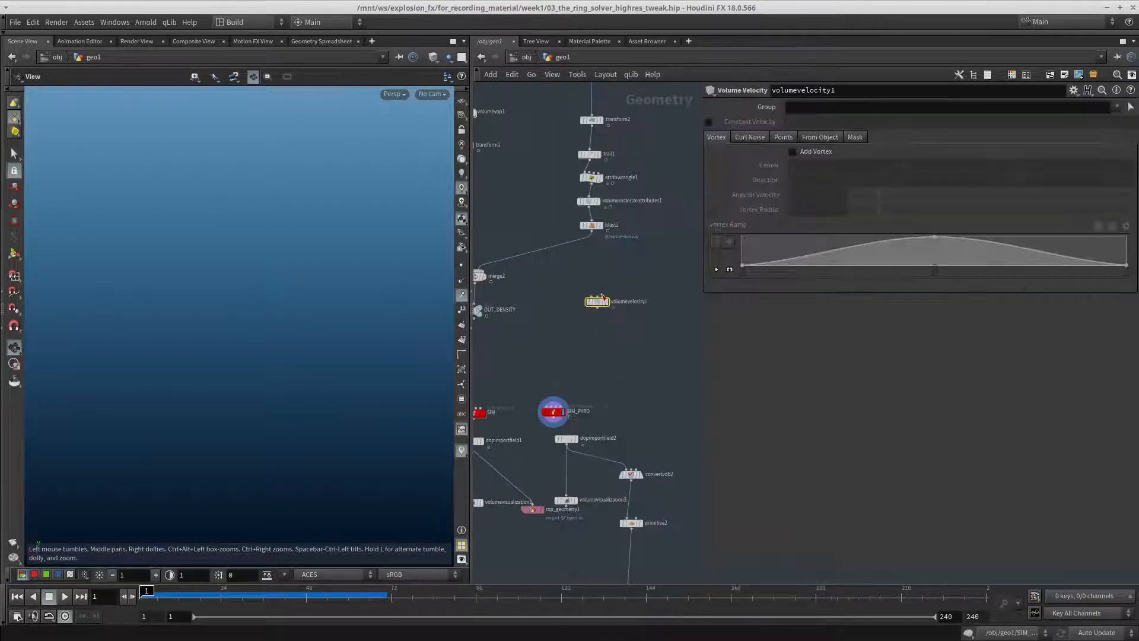
pyautogui.scroll(4, 602, 296)
pyautogui.click(540, 307)
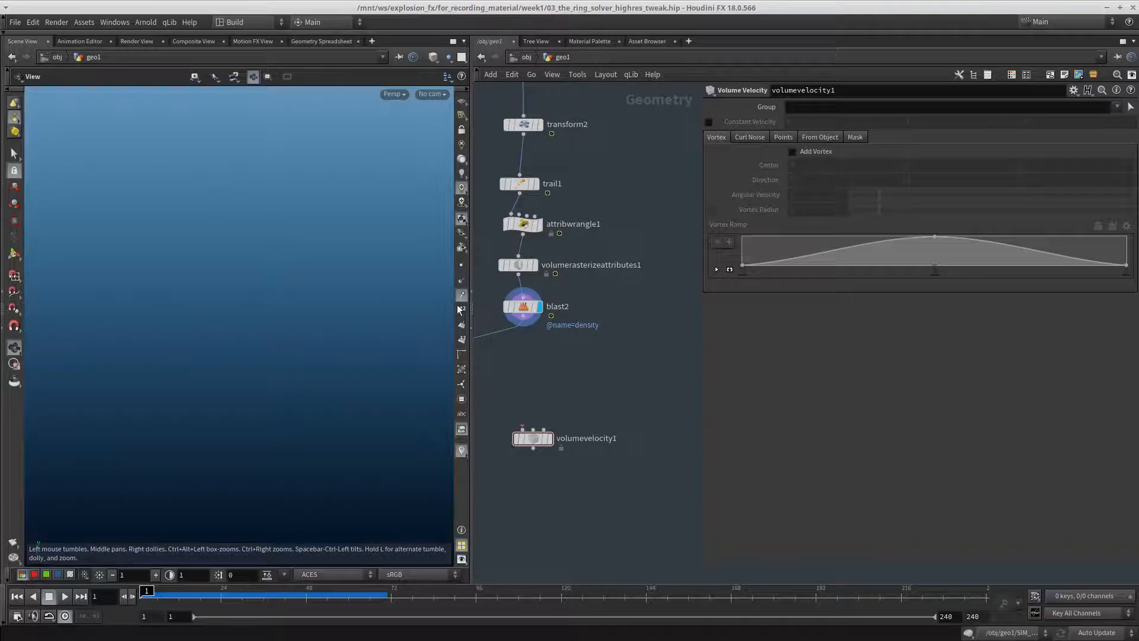
# Frame the blast2 volume in the viewport and connect blast2 to the first input of volumevelocity1
pyautogui.moveTo(550, 352); pyautogui.dragTo(566, 366, button='middle')
pyautogui.hotkey('space', 'g')
pyautogui.moveTo(293, 345); pyautogui.dragTo(427, 389)
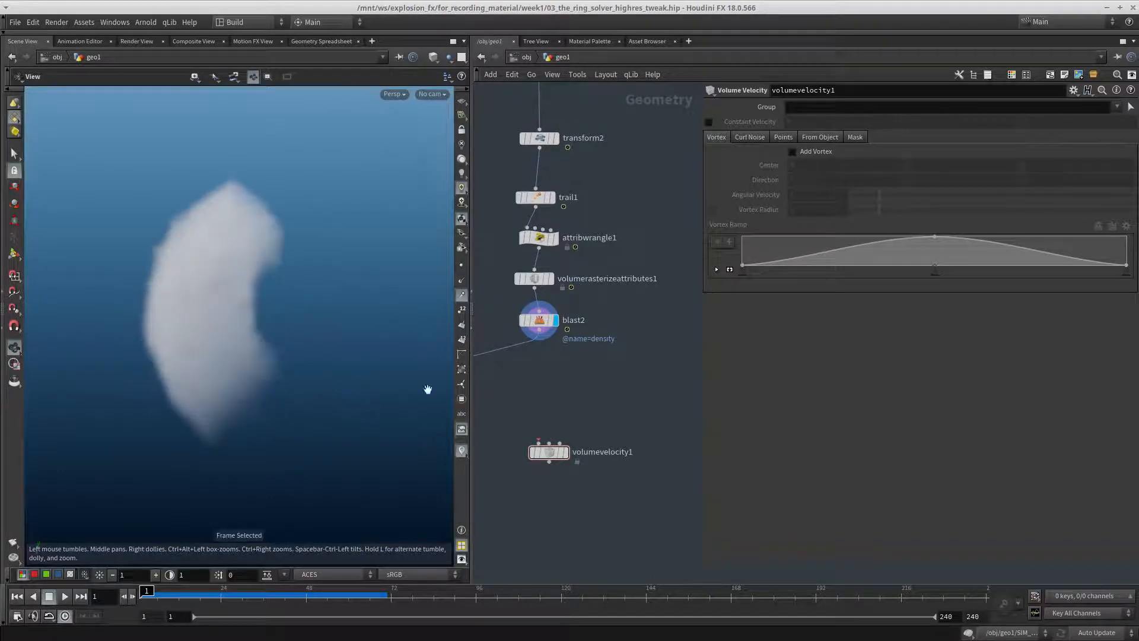
pyautogui.middleClick(543, 324)
pyautogui.moveTo(580, 381); pyautogui.dragTo(586, 352, button='middle')
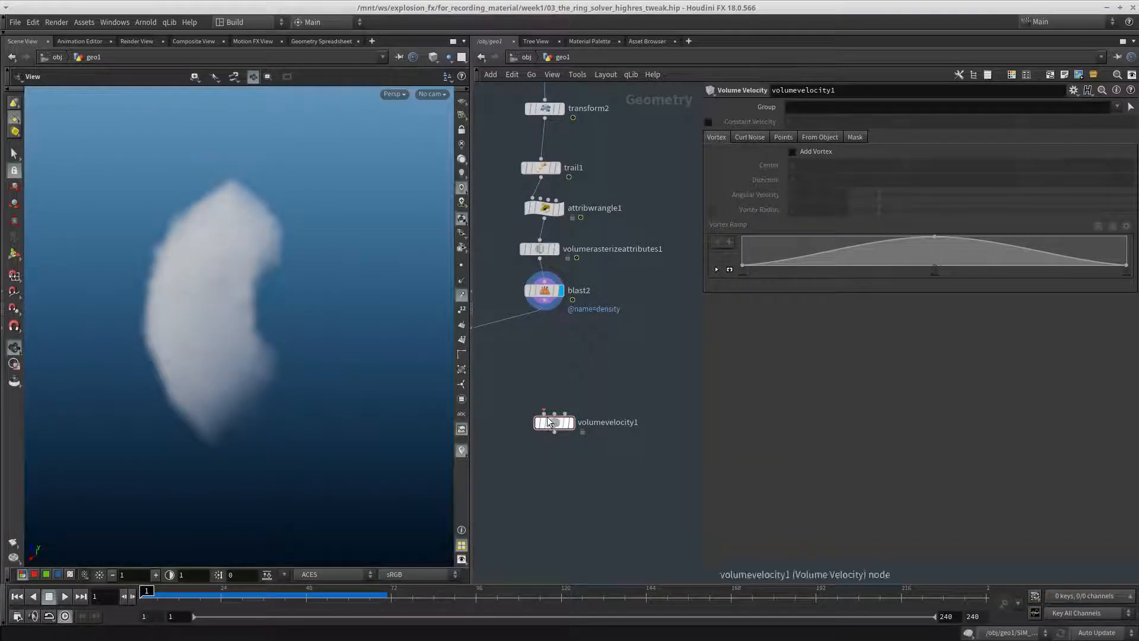
pyautogui.moveTo(544, 414); pyautogui.dragTo(544, 301)
# Display volumevelocity1, check its node info, and turn on Add Curl Noise in its settings
pyautogui.moveTo(605, 374); pyautogui.dragTo(530, 468)
pyautogui.press('r')
pyautogui.moveTo(574, 446); pyautogui.dragTo(571, 404, button='middle')
pyautogui.middleClick(556, 385)
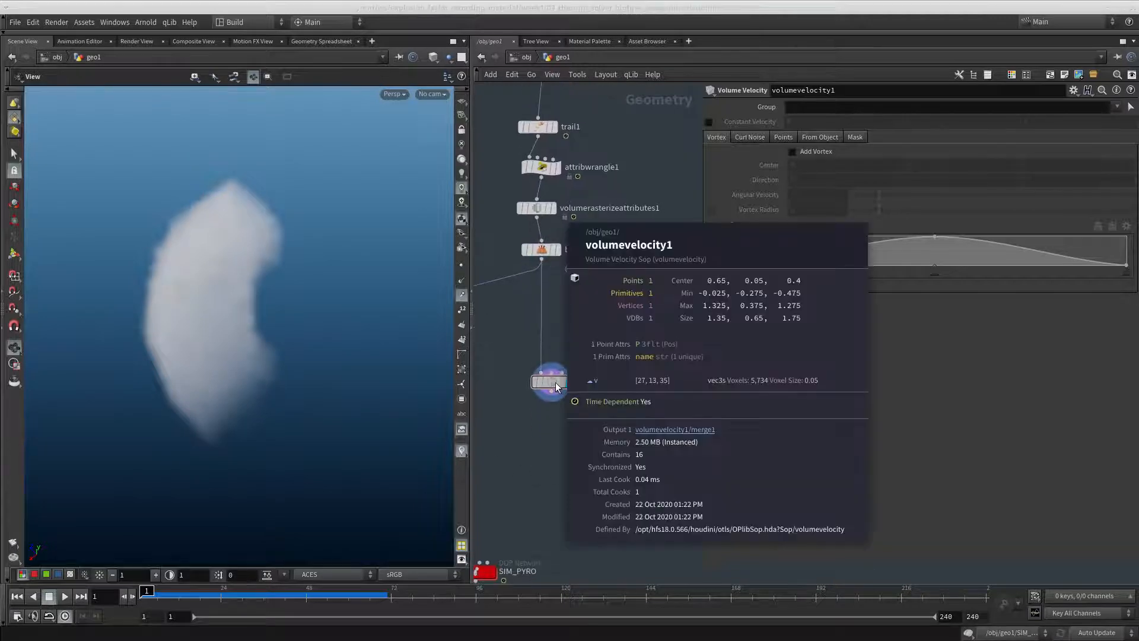
pyautogui.click(750, 137)
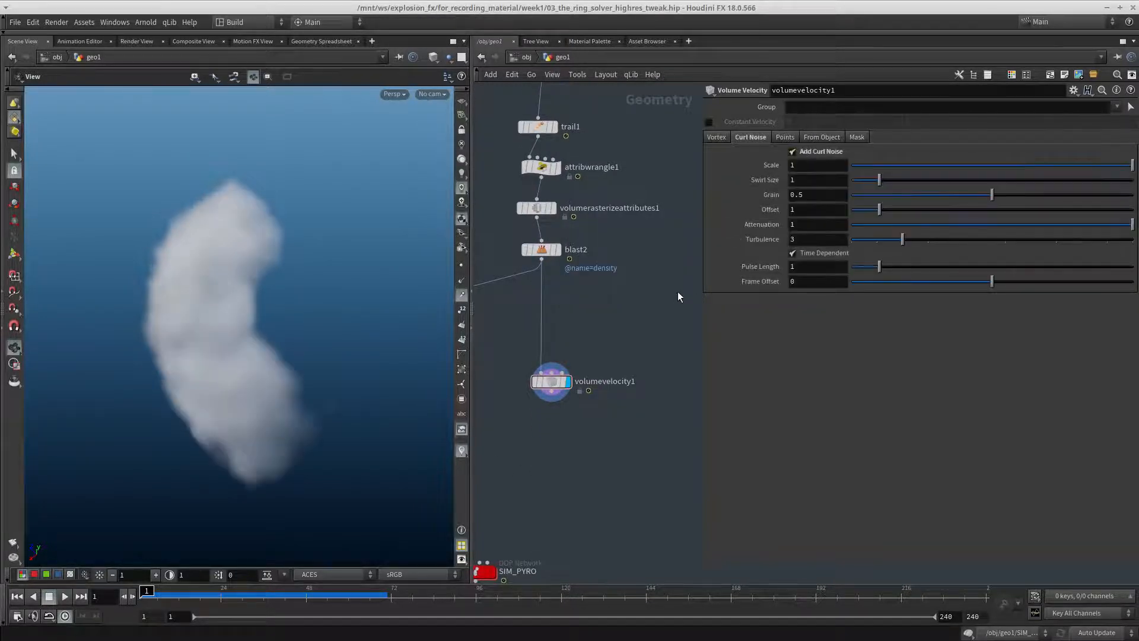
pyautogui.moveTo(306, 353); pyautogui.dragTo(334, 375)
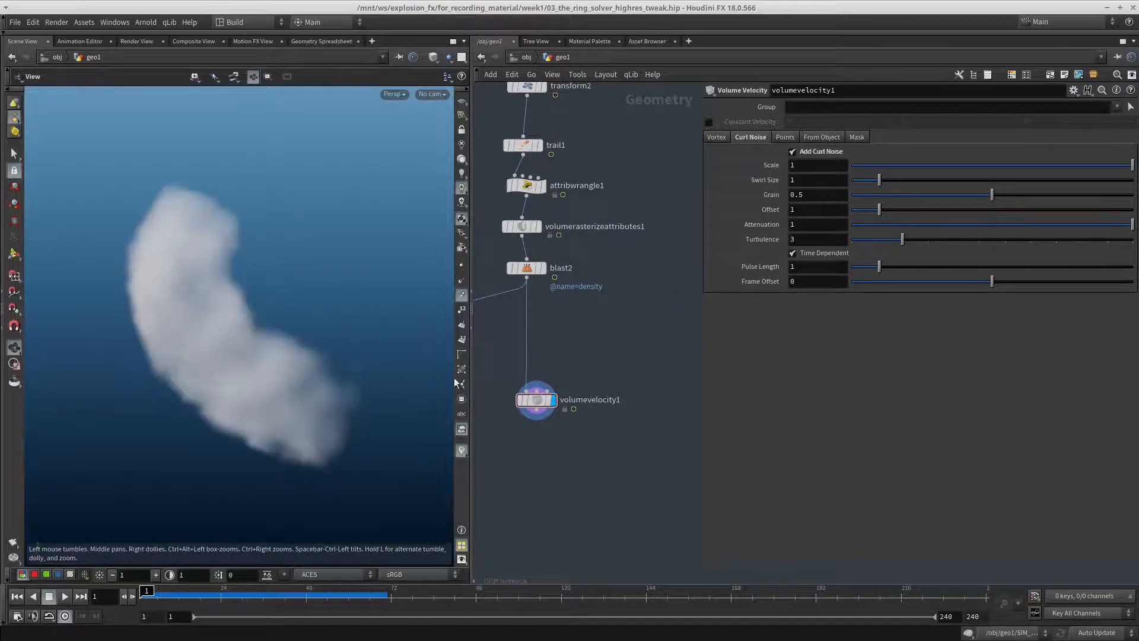
# Add a Scatter node beside volumevelocity1, feed it from blast2, and display it
pyautogui.moveTo(645, 370); pyautogui.dragTo(645, 290, button='middle')
pyautogui.press('Tab')
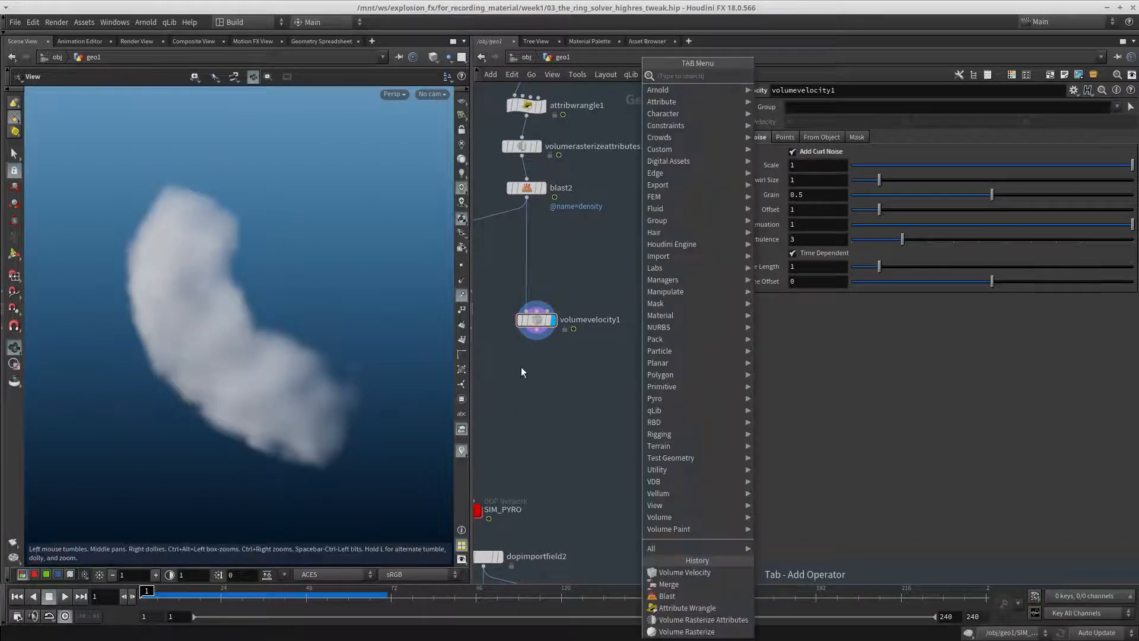
pyautogui.press('Escape')
pyautogui.press('Tab')
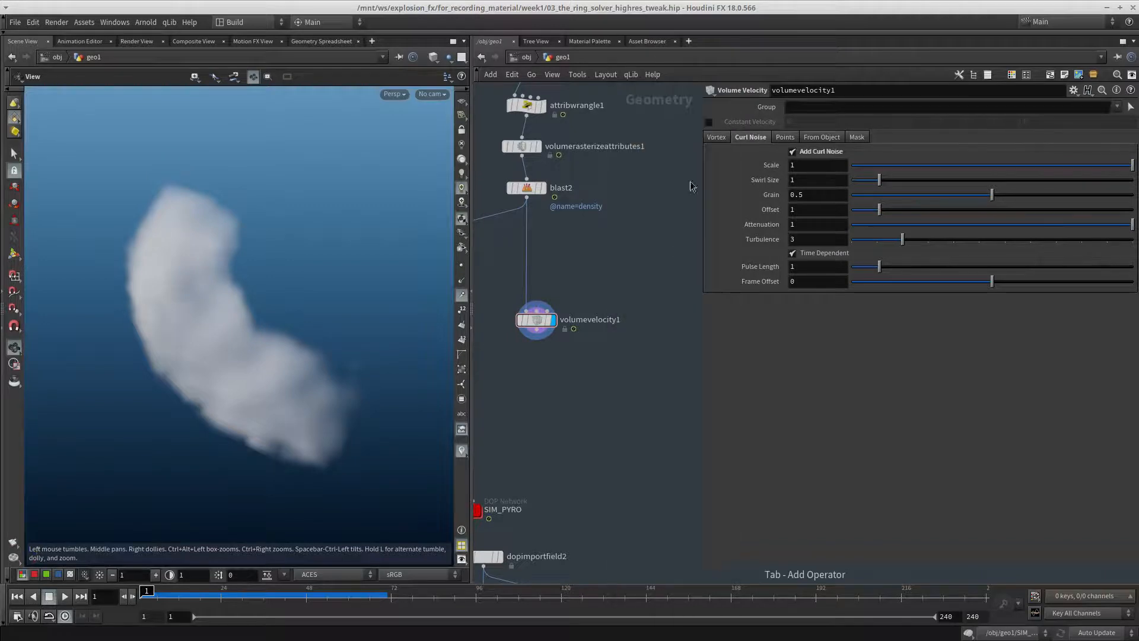
pyautogui.write('sca')
pyautogui.press('Return')
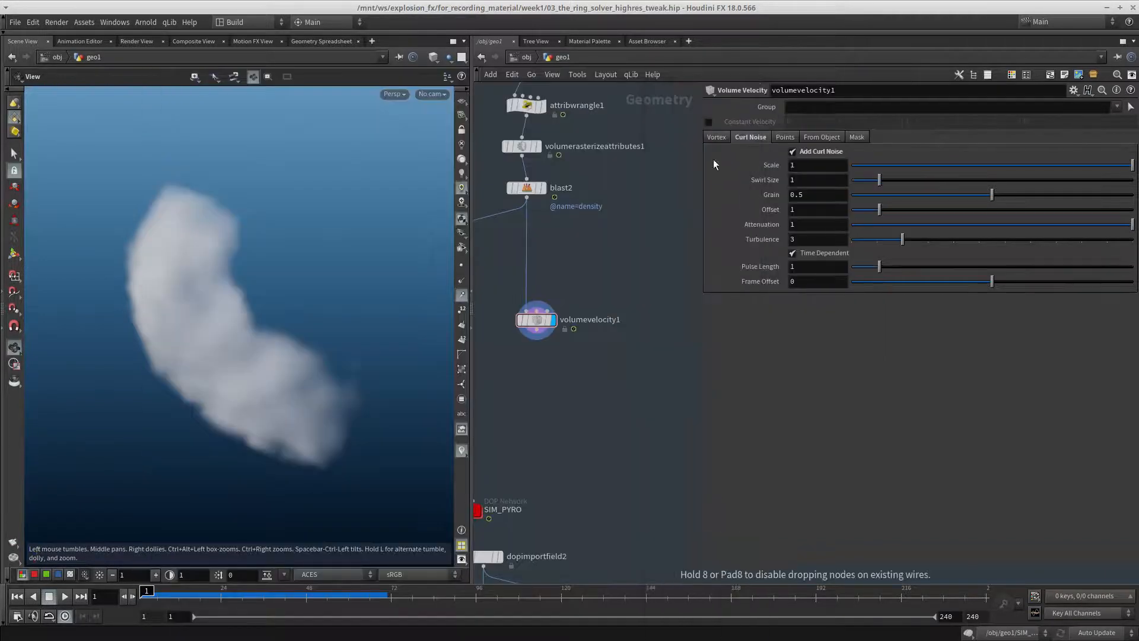
pyautogui.click(651, 328)
pyautogui.moveTo(555, 239); pyautogui.dragTo(530, 220)
pyautogui.moveTo(621, 253); pyautogui.dragTo(581, 252, button='middle')
pyautogui.scroll(1, 580, 252)
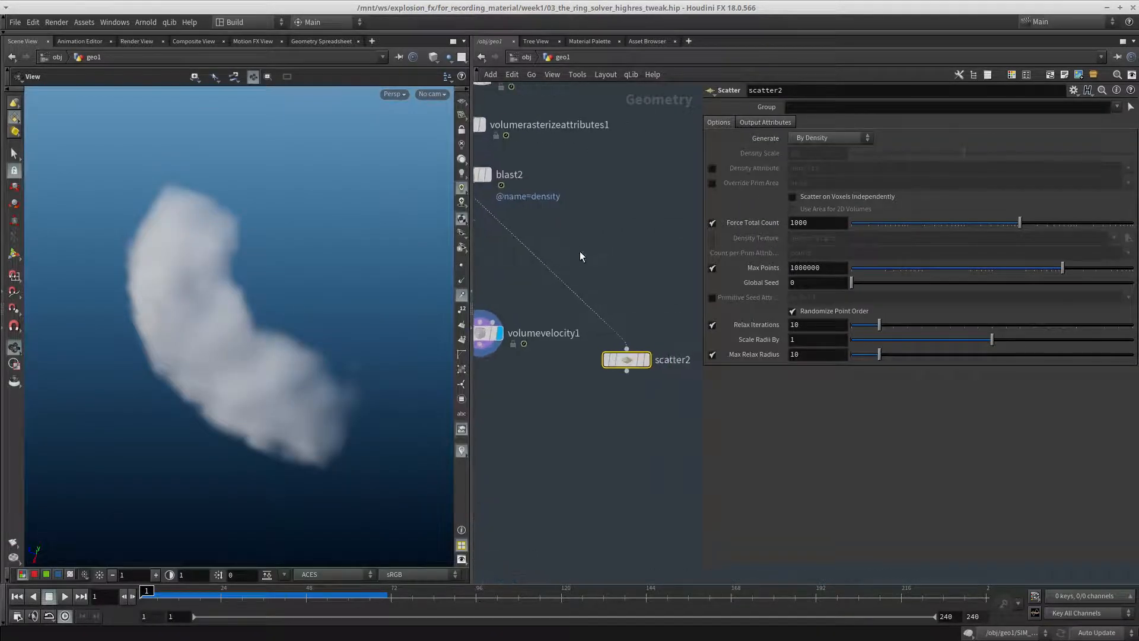
pyautogui.click(646, 359)
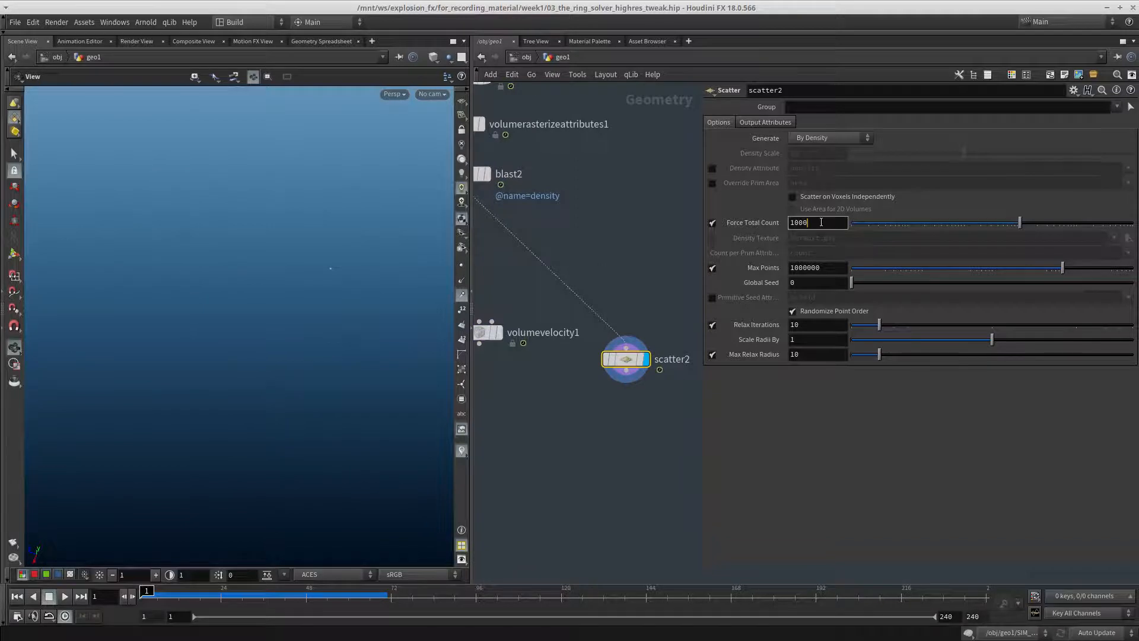
# Rewire scatter2's input to volumerasterizeattributes1 and turn off its Relax Iterations
pyautogui.moveTo(697, 252); pyautogui.dragTo(691, 328, button='middle')
pyautogui.scroll(-3, 644, 321)
pyautogui.scroll(2, 596, 313)
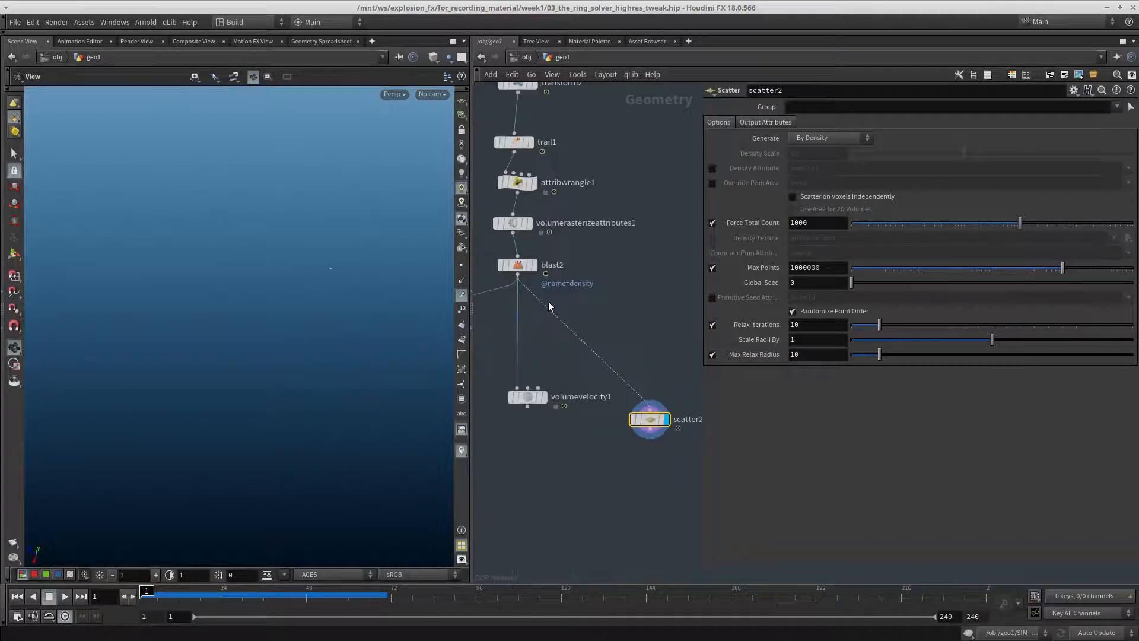
pyautogui.moveTo(536, 276); pyautogui.dragTo(513, 233)
pyautogui.moveTo(601, 265); pyautogui.dragTo(600, 223, button='middle')
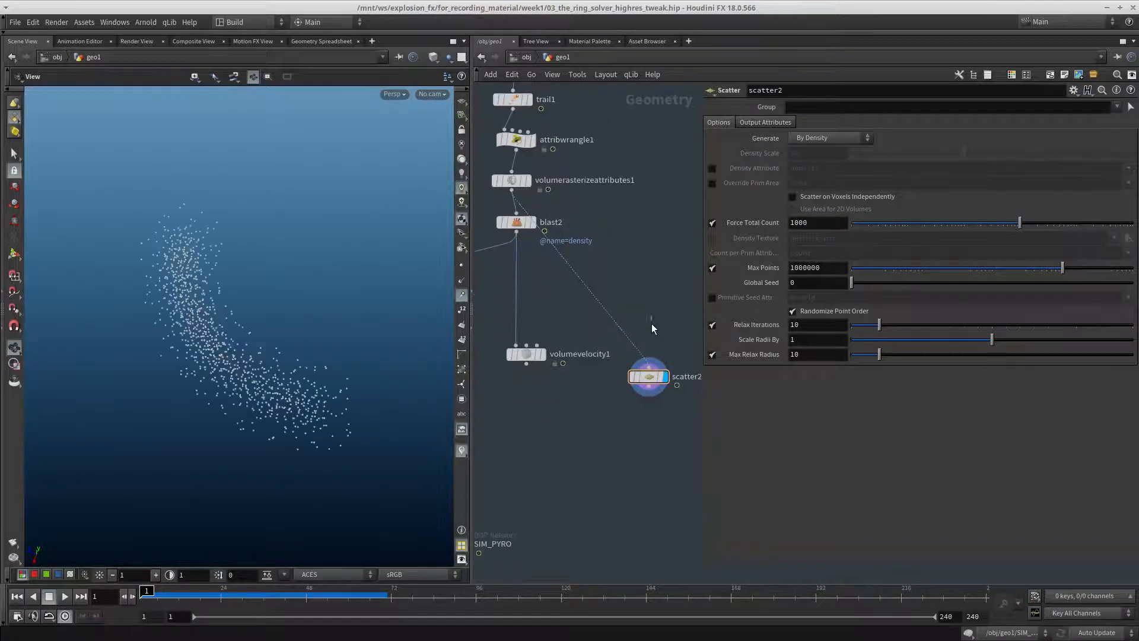
pyautogui.moveTo(651, 325); pyautogui.dragTo(648, 271, button='middle')
pyautogui.scroll(1, 648, 272)
pyautogui.click(712, 324)
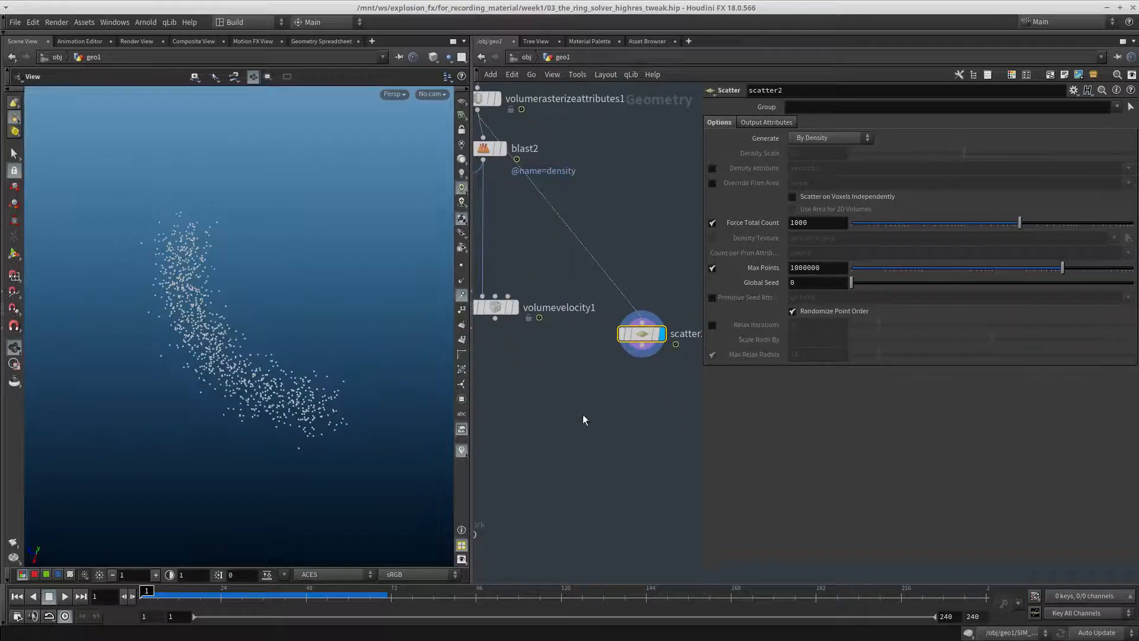
# Add a Volume Trail node below scatter2, connect scatter2 and volumevelocity1 to its two inputs, and display it
pyautogui.moveTo(583, 415); pyautogui.dragTo(576, 385, button='middle')
pyautogui.press('Tab')
pyautogui.write('vo')
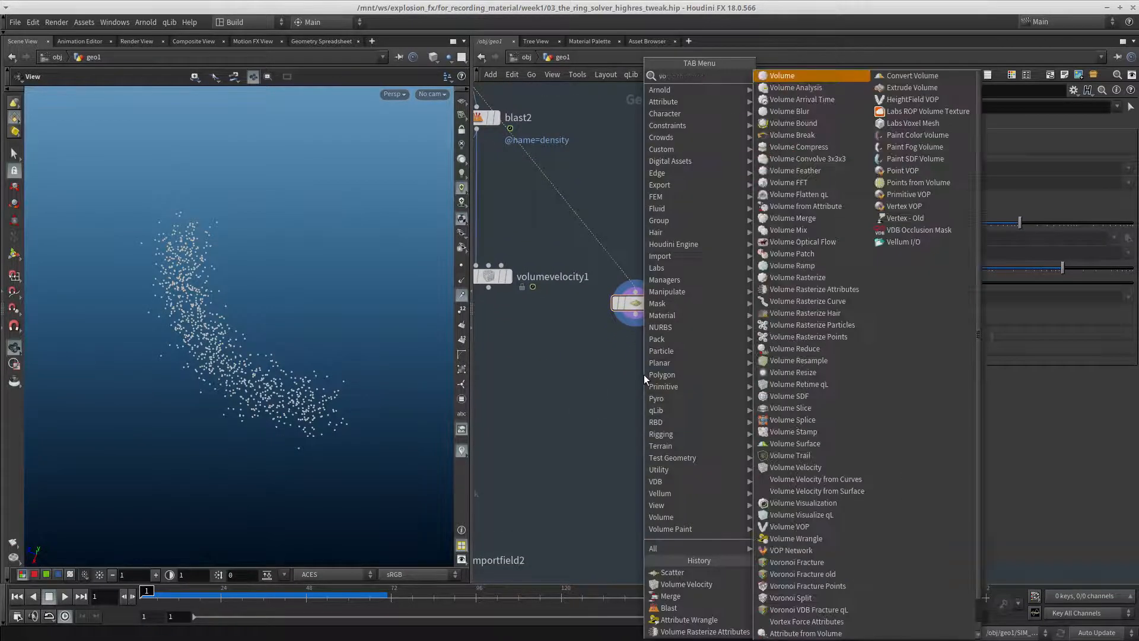
pyautogui.write('lume t')
pyautogui.click(644, 375)
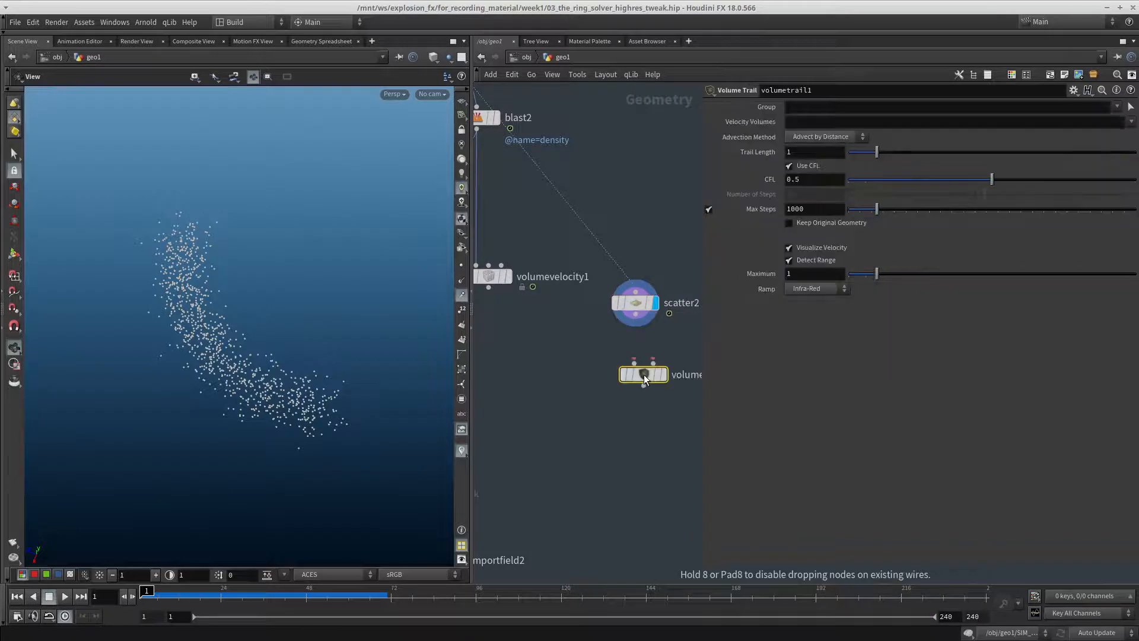
pyautogui.moveTo(636, 315); pyautogui.dragTo(496, 310)
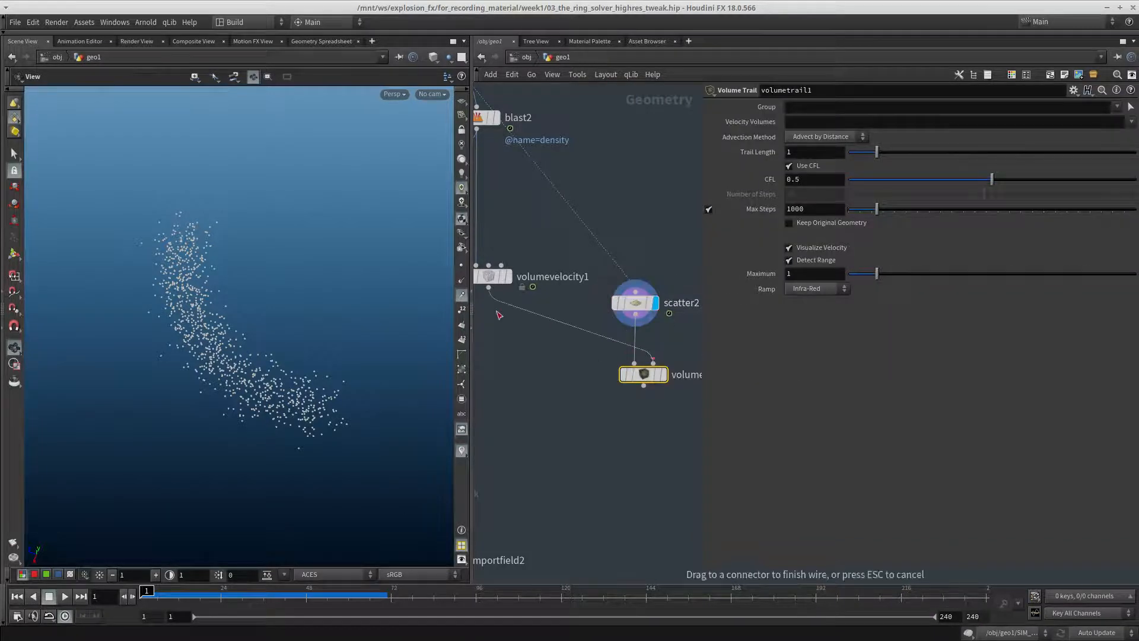
pyautogui.click(664, 374)
pyautogui.moveTo(671, 344); pyautogui.dragTo(638, 363, button='middle')
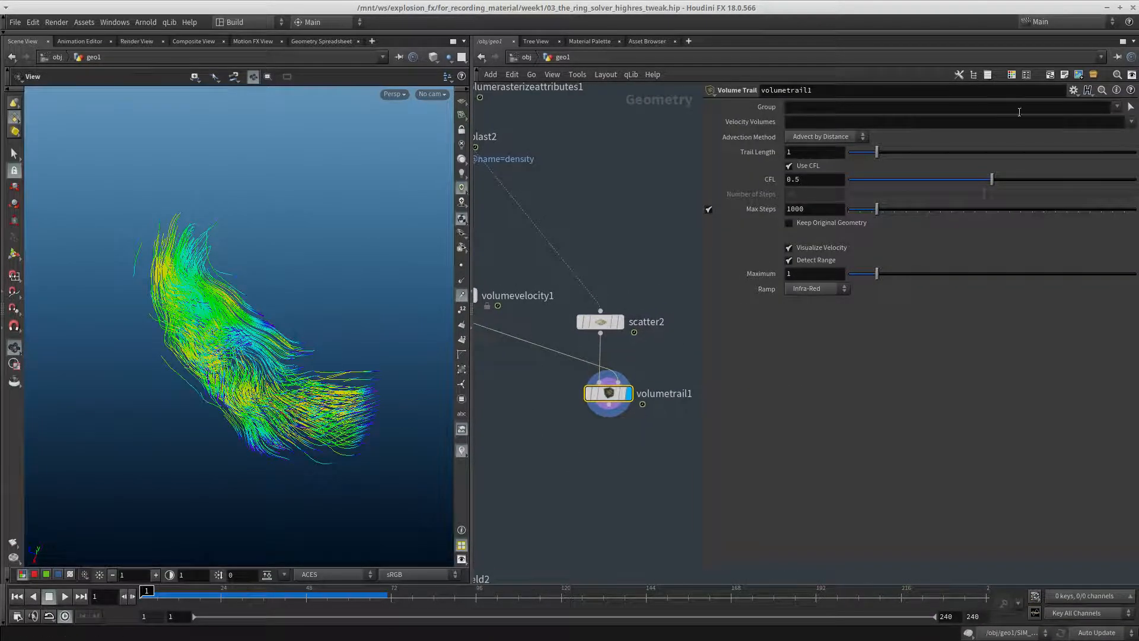
# Set volumetrail1's velocity volumes to v and view the trails from another angle
pyautogui.click(1131, 122)
pyautogui.click(1115, 153)
pyautogui.moveTo(184, 348); pyautogui.dragTo(298, 323)
# Bypass volumevelocity1 to compare the trails without its curl noise, and re-enable the node
pyautogui.scroll(-5, 519, 359)
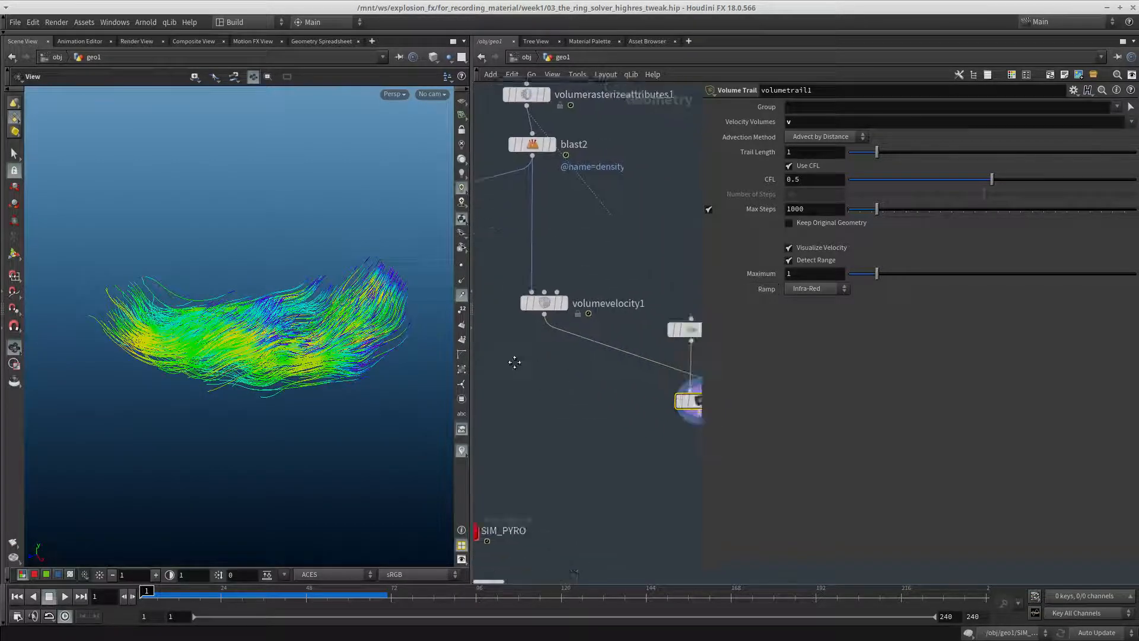
pyautogui.scroll(-2, 528, 362)
pyautogui.click(507, 328)
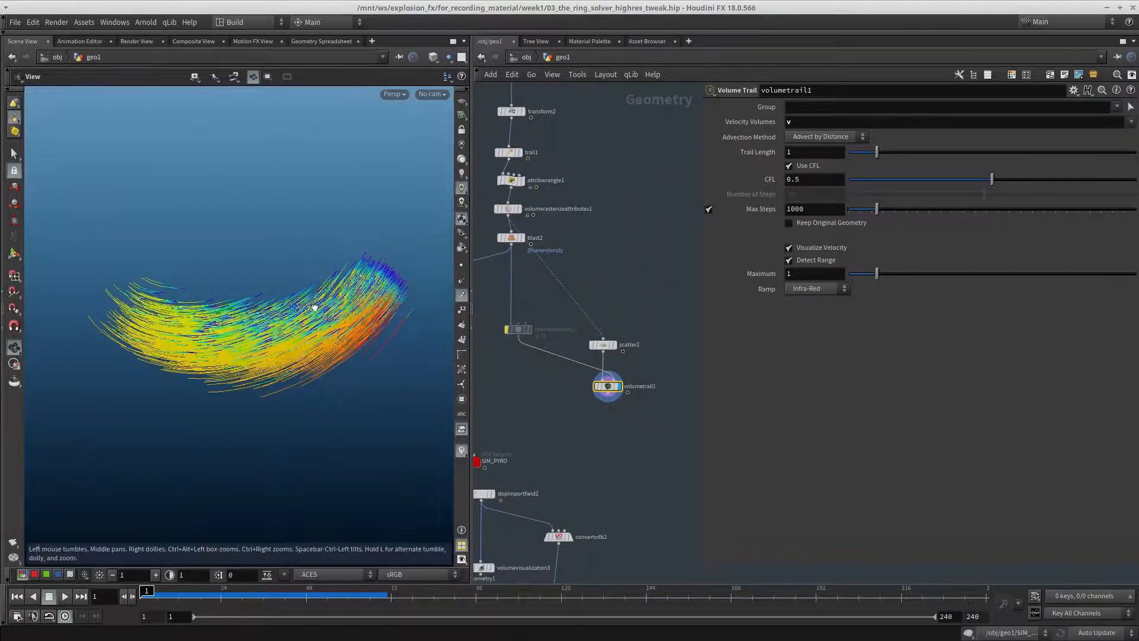
pyautogui.moveTo(315, 305); pyautogui.dragTo(109, 351)
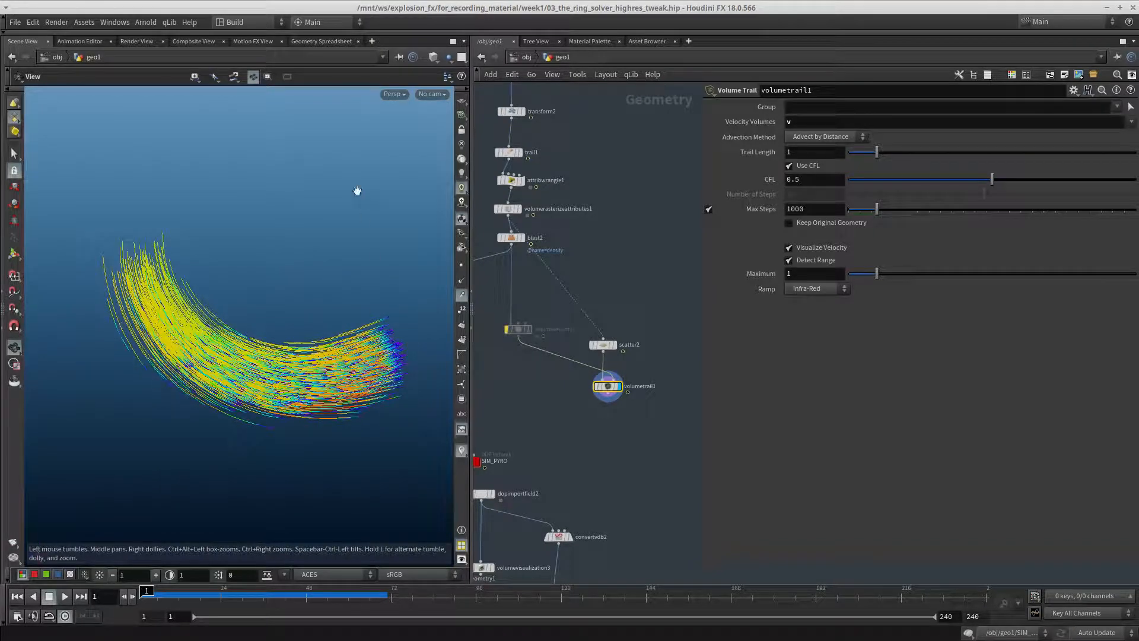
pyautogui.click(507, 329)
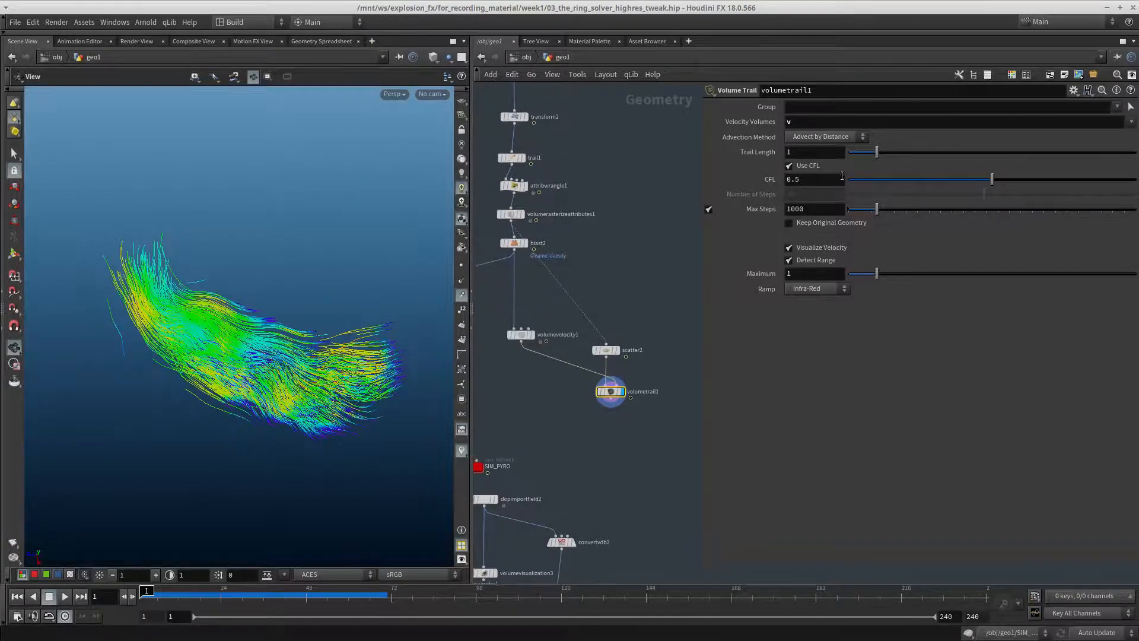
# Set the curl noise Swirl Size of volumevelocity1 to 0.42
pyautogui.click(521, 335)
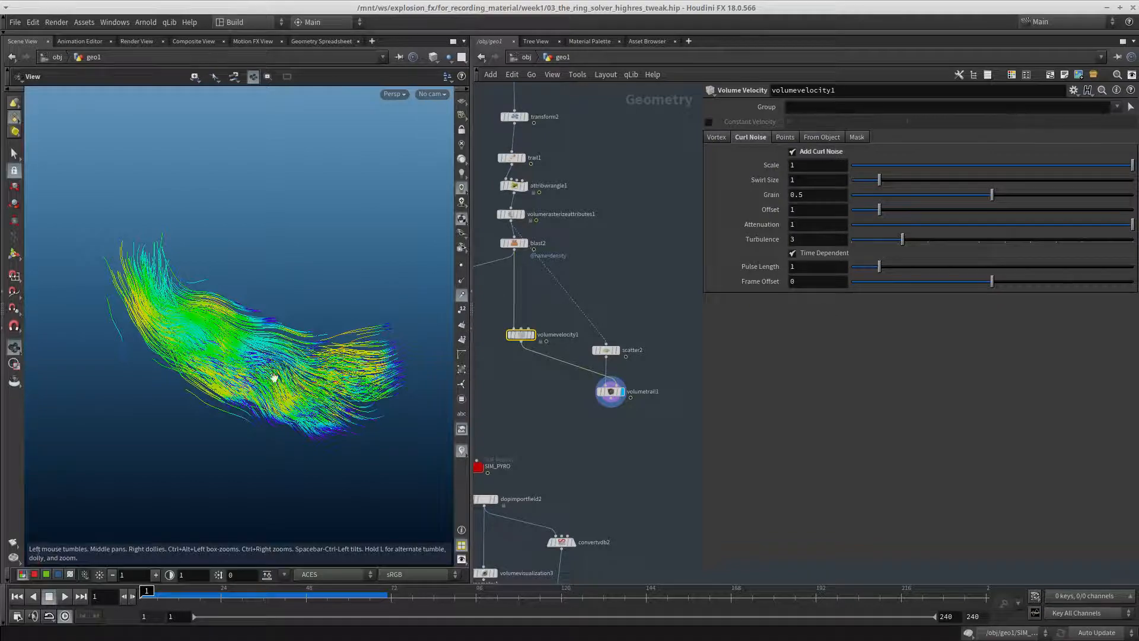
pyautogui.moveTo(879, 180); pyautogui.dragTo(863, 180)
# Review volumevelocity1's Vortex, Points, From Object and Mask settings, and return to its curl noise settings
pyautogui.click(719, 137)
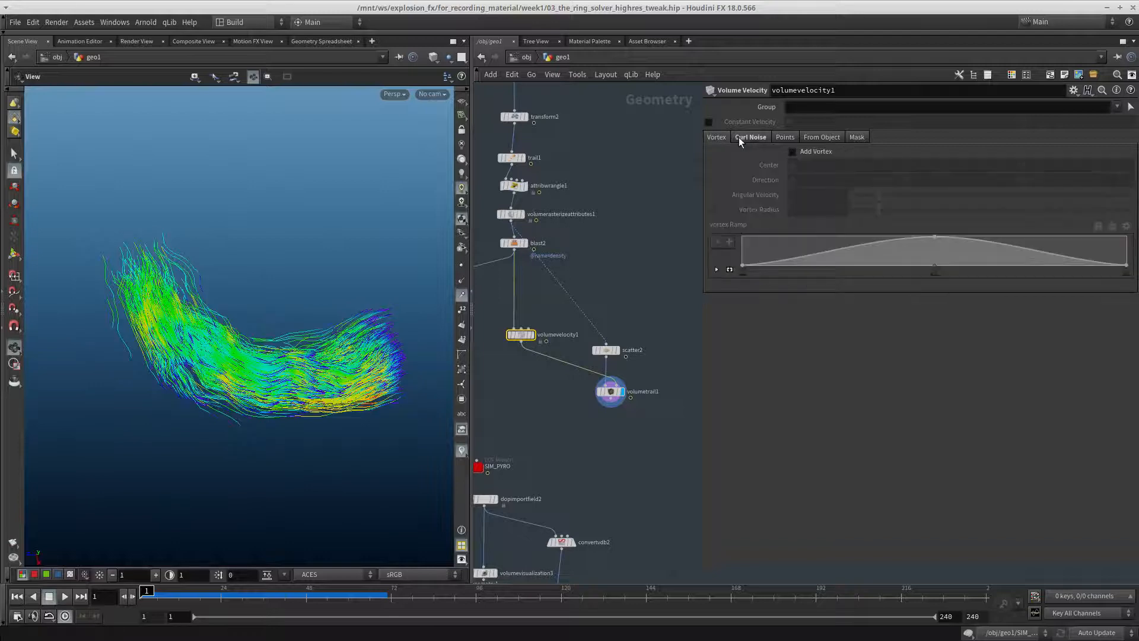
pyautogui.click(740, 137)
pyautogui.click(789, 137)
pyautogui.click(753, 137)
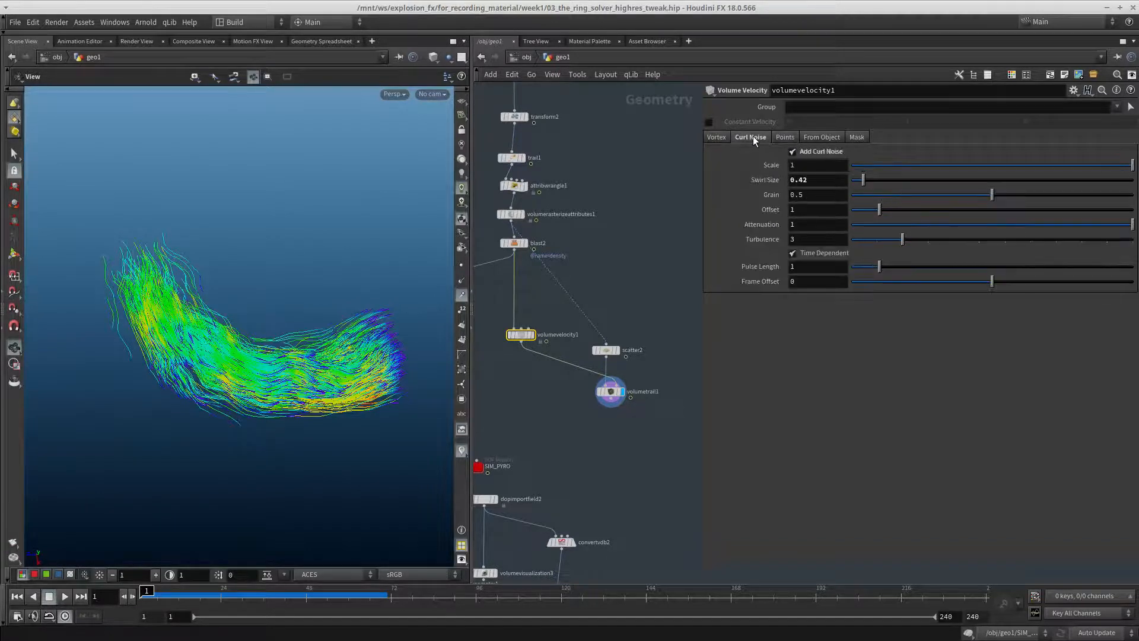
pyautogui.click(785, 137)
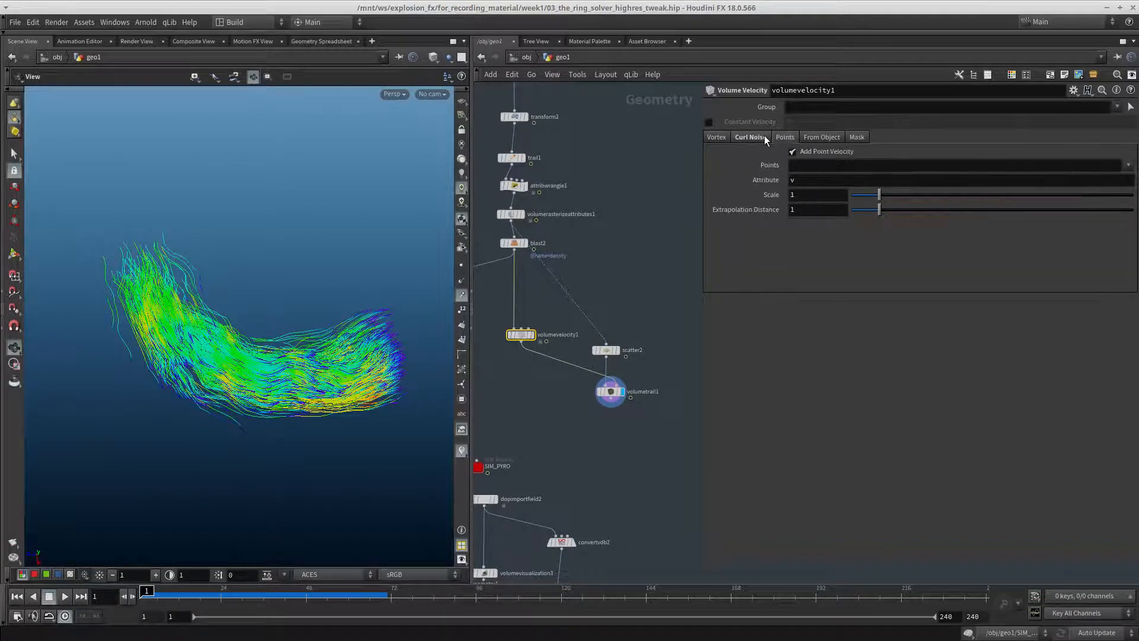
pyautogui.click(764, 137)
pyautogui.click(782, 136)
pyautogui.click(810, 137)
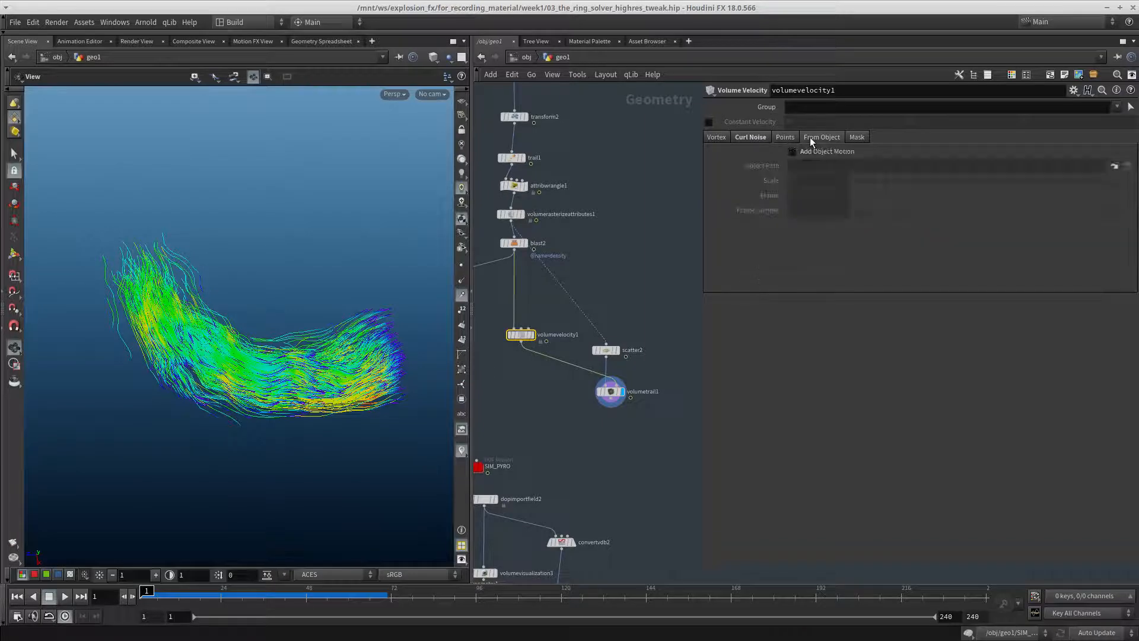
pyautogui.click(857, 137)
pyautogui.click(753, 137)
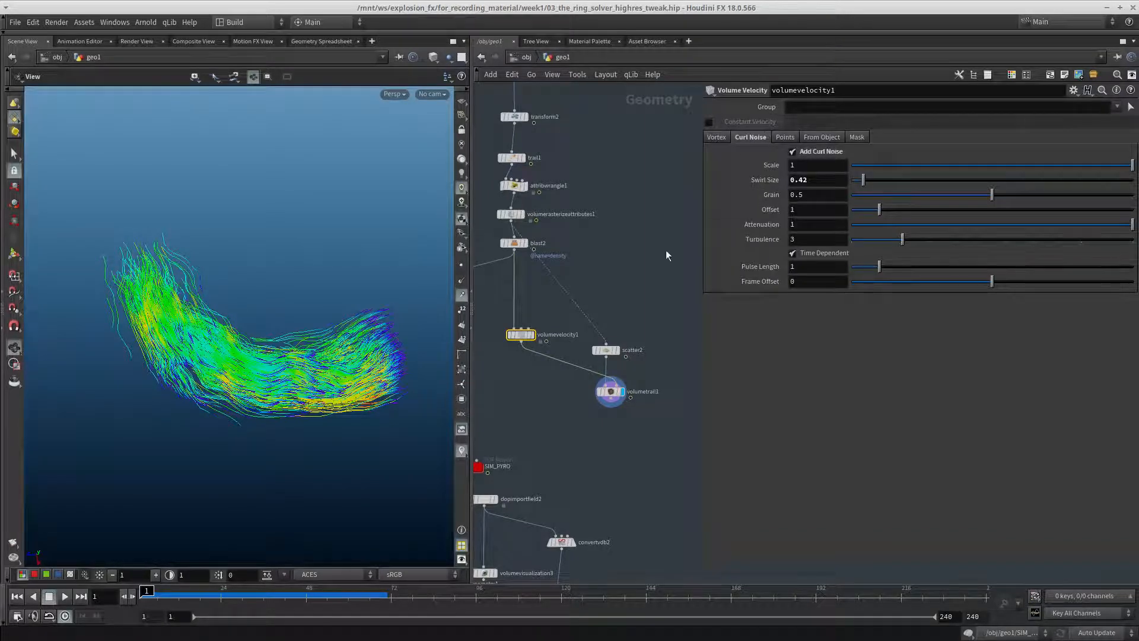
# Set volumevelocity1's curl noise Scale to 0.985 and Swirl Size to 0.53, and scrub the timeline around frame 1
pyautogui.moveTo(287, 354)
pyautogui.mouseDown()
pyautogui.moveTo(273, 344)
pyautogui.moveTo(282, 349)
pyautogui.mouseUp()
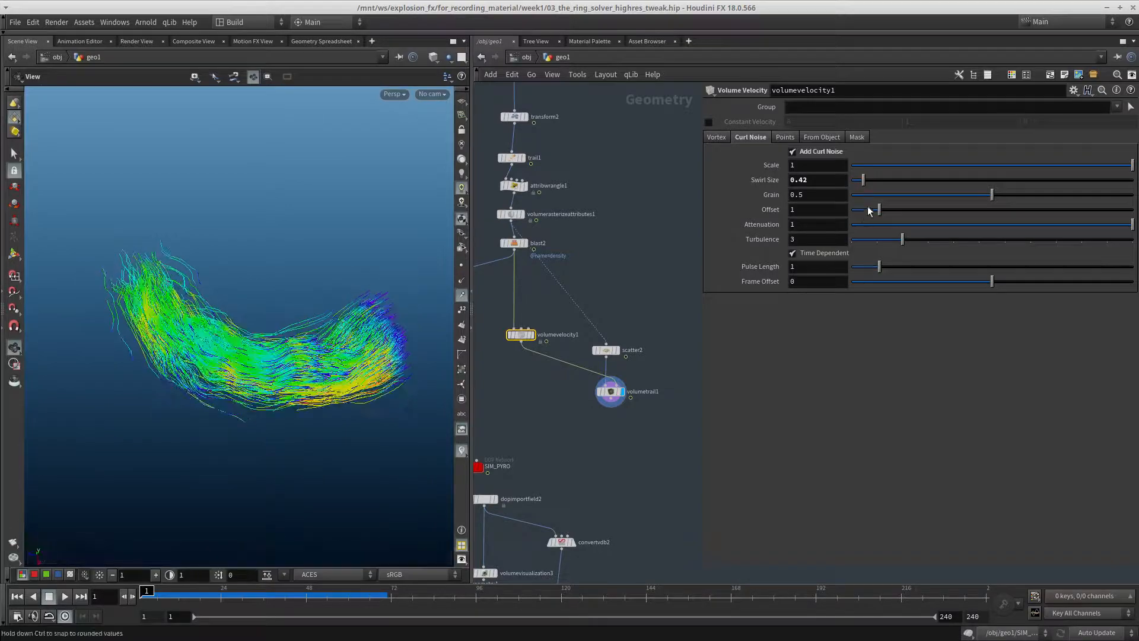
pyautogui.moveTo(934, 172); pyautogui.dragTo(1129, 166)
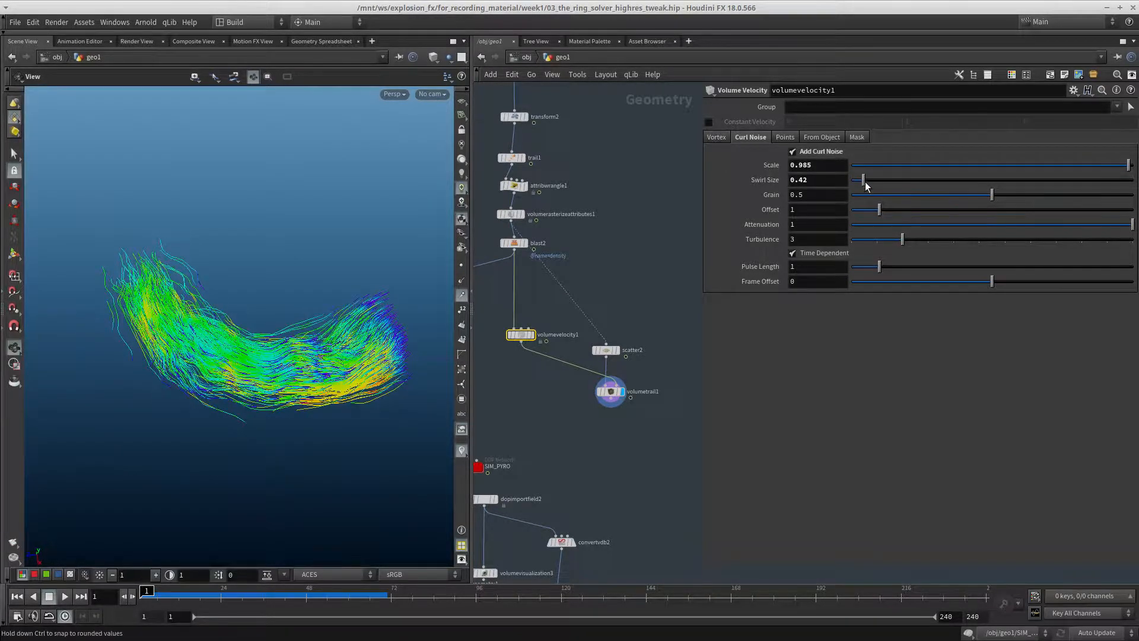
pyautogui.moveTo(863, 180); pyautogui.dragTo(867, 183)
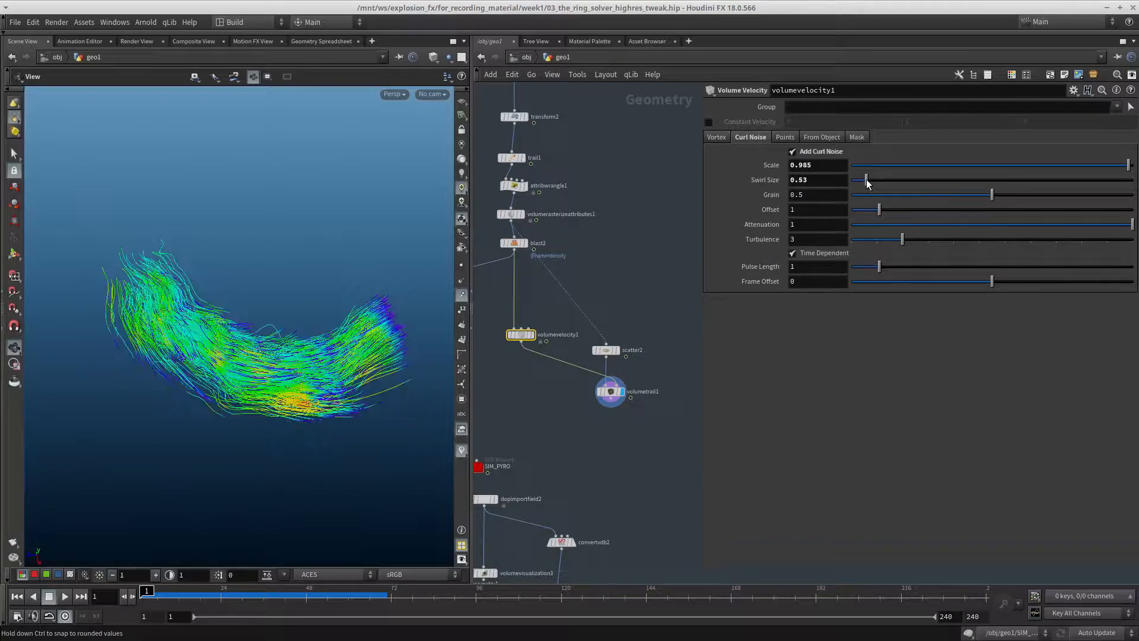
pyautogui.moveTo(146, 601)
pyautogui.mouseDown()
pyautogui.moveTo(176, 602)
pyautogui.moveTo(125, 603)
pyautogui.mouseUp()
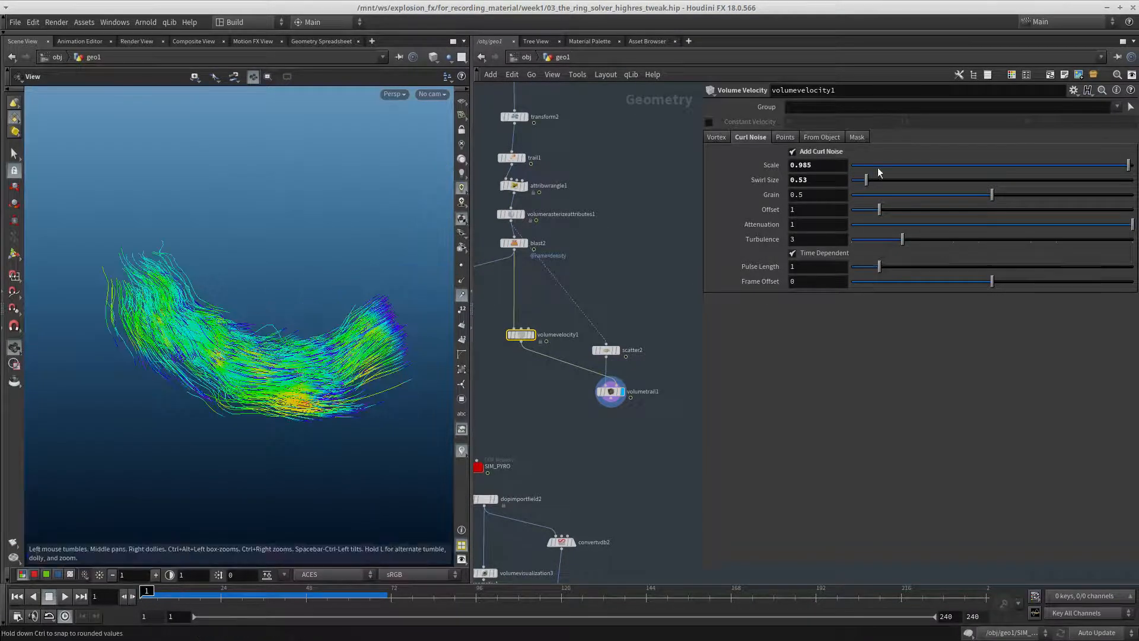
# Rewire merge2 so that volumevelocity1 replaces blast2 as its second input
pyautogui.scroll(-2, 609, 471)
pyautogui.moveTo(609, 471); pyautogui.dragTo(677, 444, button='middle')
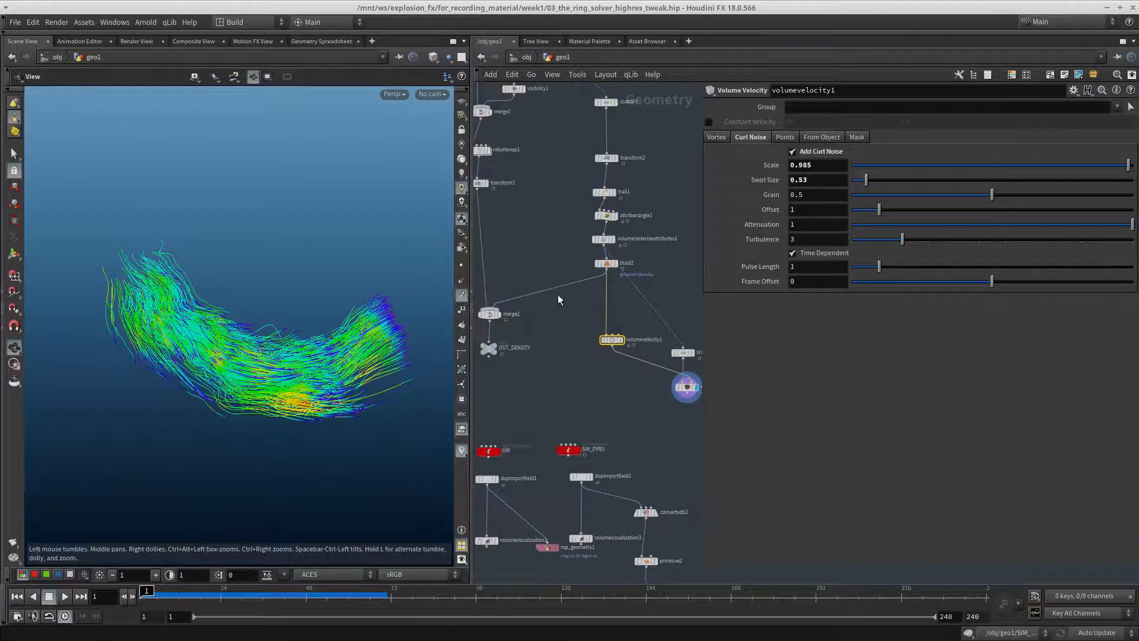
pyautogui.moveTo(565, 319); pyautogui.dragTo(611, 357)
pyautogui.moveTo(528, 373); pyautogui.dragTo(600, 349, button='middle')
pyautogui.moveTo(585, 366); pyautogui.dragTo(558, 339)
pyautogui.click(630, 394)
pyautogui.moveTo(638, 382); pyautogui.dragTo(578, 255, button='middle')
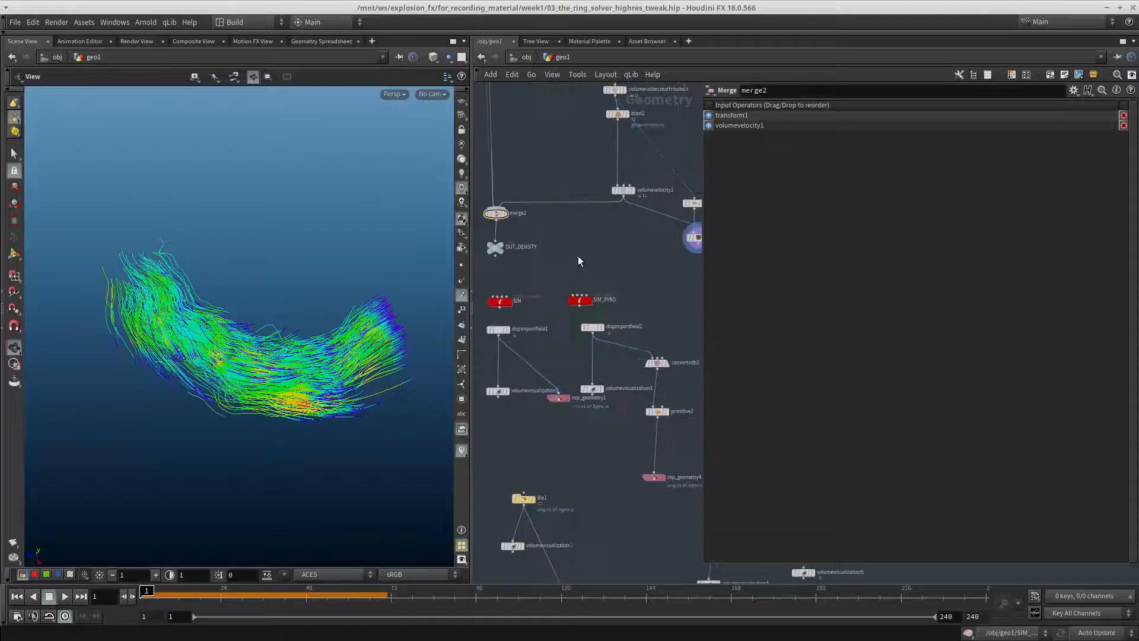
# Go to the simulation nodes below merge2 and enter the SIM_PYRO network
pyautogui.moveTo(614, 301); pyautogui.dragTo(570, 261, button='middle')
pyautogui.moveTo(614, 381); pyautogui.dragTo(580, 294, button='middle')
pyautogui.scroll(3, 580, 295)
pyautogui.moveTo(605, 308); pyautogui.dragTo(573, 399)
pyautogui.moveTo(622, 304); pyautogui.dragTo(704, 418, button='middle')
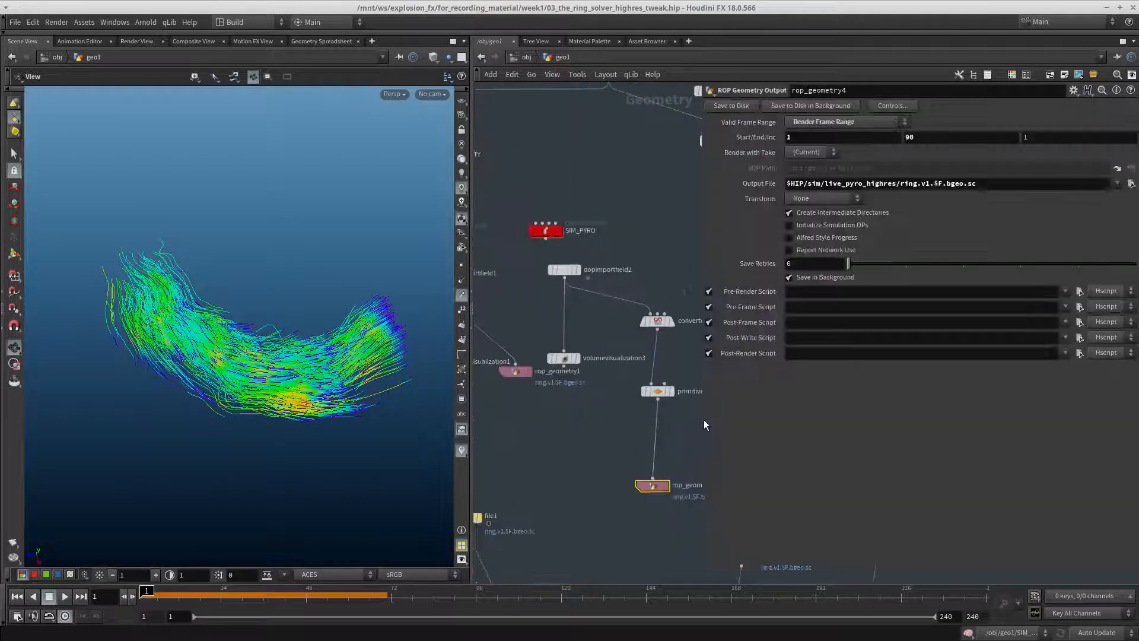
pyautogui.moveTo(547, 232); pyautogui.dragTo(561, 236)
pyautogui.doubleClick(562, 236)
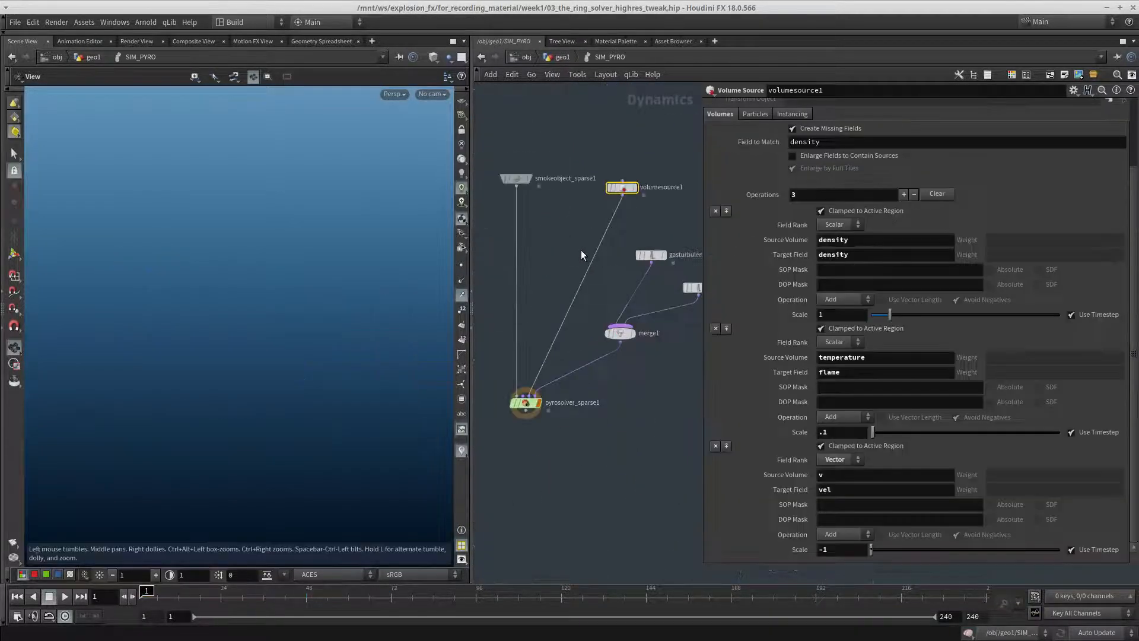
# Set the voxel size of smokeobject_sparse1 to 0.03
pyautogui.moveTo(581, 250); pyautogui.dragTo(599, 311, button='middle')
pyautogui.click(534, 238)
pyautogui.click(806, 154)
pyautogui.press('BackSpace')
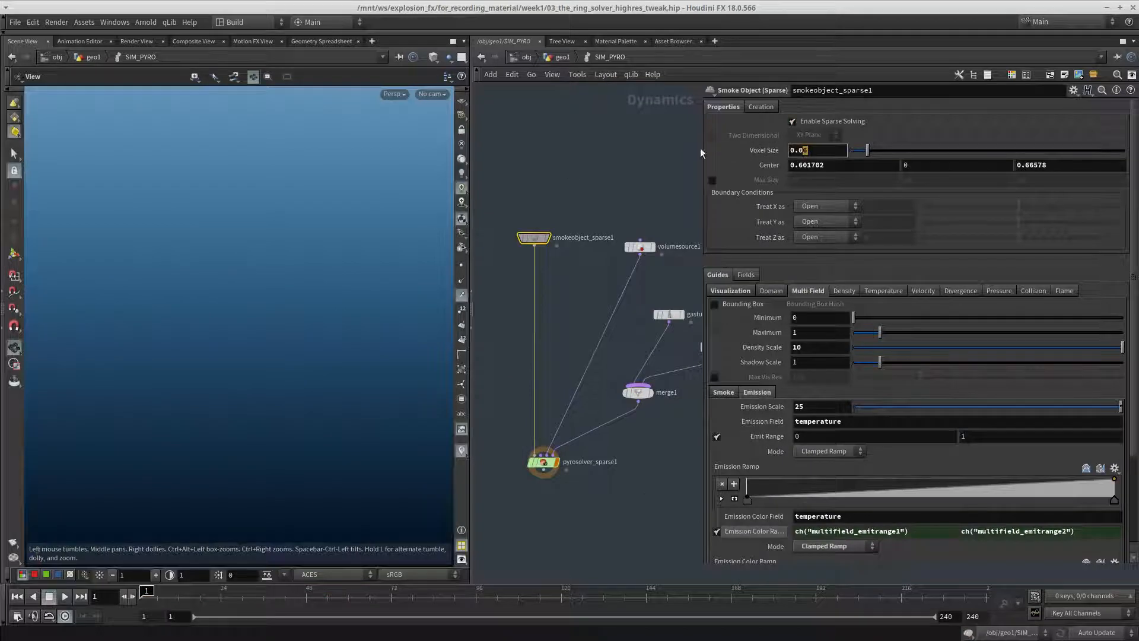
pyautogui.write('3')
pyautogui.press('Return')
# Leave SIM_PYRO and change rop_geometry4's output file to $HIP/sim/live_pyro_highres_withvel/ring.v1.$F.bgeo.sc
pyautogui.moveTo(609, 136); pyautogui.dragTo(589, 82, button='middle')
pyautogui.moveTo(612, 511); pyautogui.dragTo(589, 391, button='middle')
pyautogui.press('u')
pyautogui.scroll(-4, 601, 436)
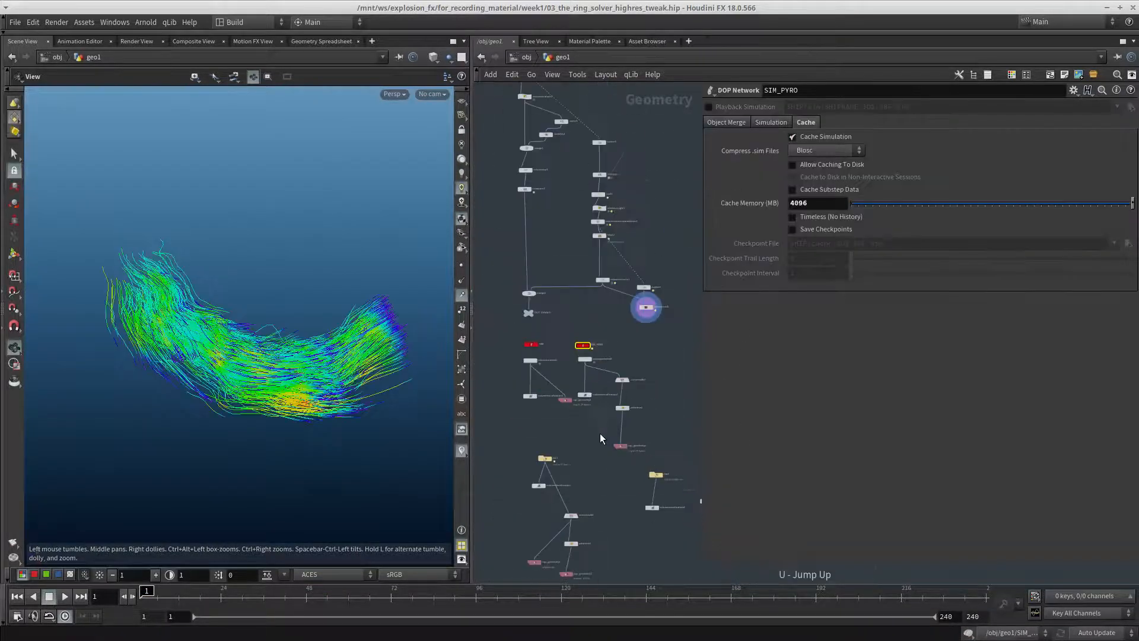
pyautogui.moveTo(668, 439); pyautogui.dragTo(629, 389, button='middle')
pyautogui.scroll(4, 628, 387)
pyautogui.moveTo(592, 381); pyautogui.dragTo(525, 425)
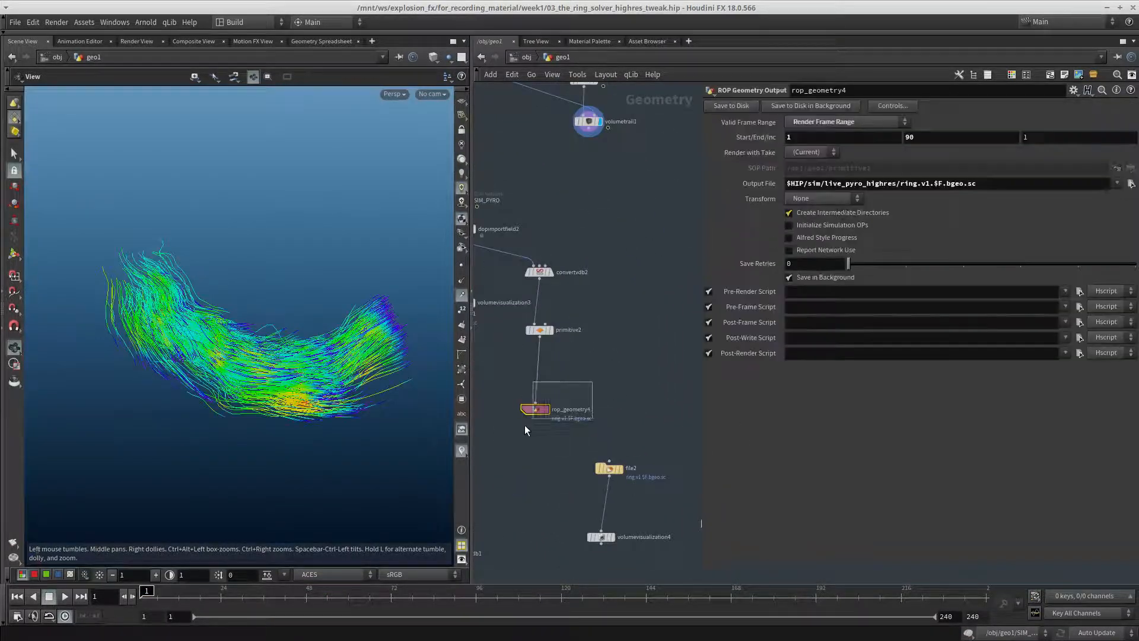
pyautogui.click(897, 184)
pyautogui.write('_tweak')
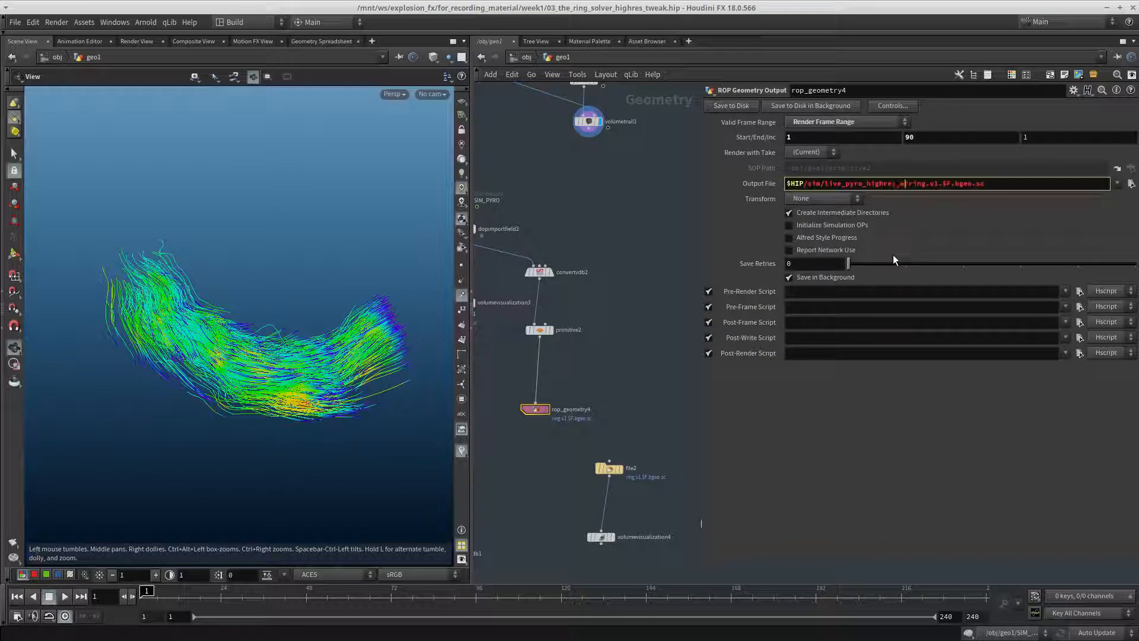
pyautogui.write('el')
pyautogui.press('Return')
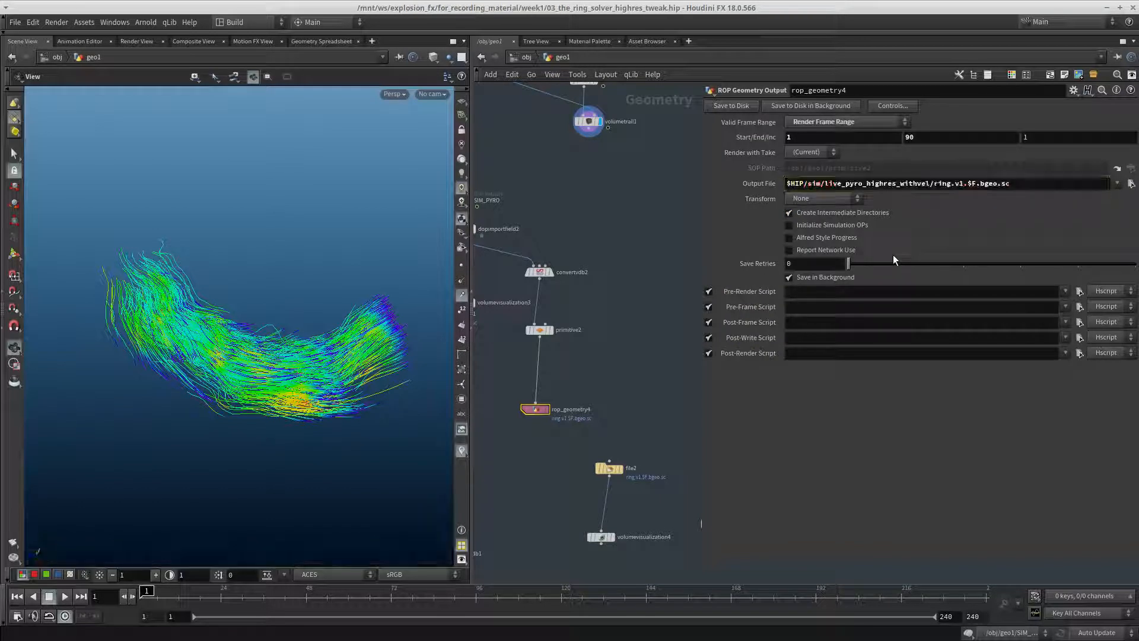
# Add a flame field to the imported fields of dopimportfield2 with its visualization set to Invisible
pyautogui.scroll(-2, 629, 269)
pyautogui.moveTo(505, 229); pyautogui.dragTo(533, 258, button='middle')
pyautogui.scroll(3, 532, 257)
pyautogui.moveTo(585, 253); pyautogui.dragTo(475, 291)
pyautogui.moveTo(582, 284); pyautogui.dragTo(578, 240, button='middle')
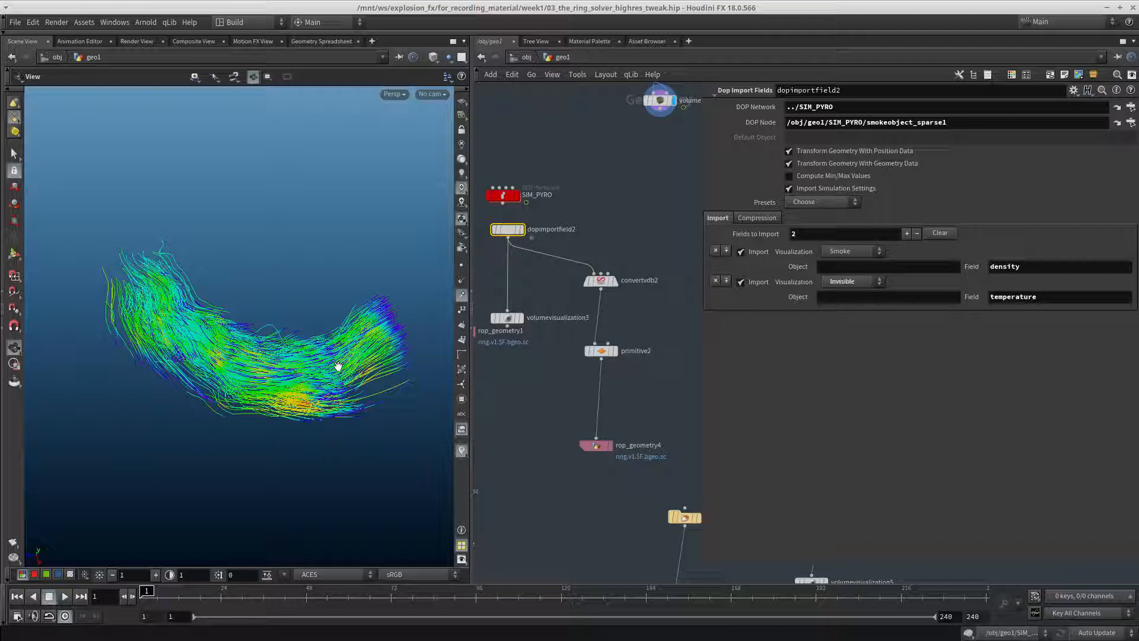
pyautogui.click(726, 250)
pyautogui.click(858, 250)
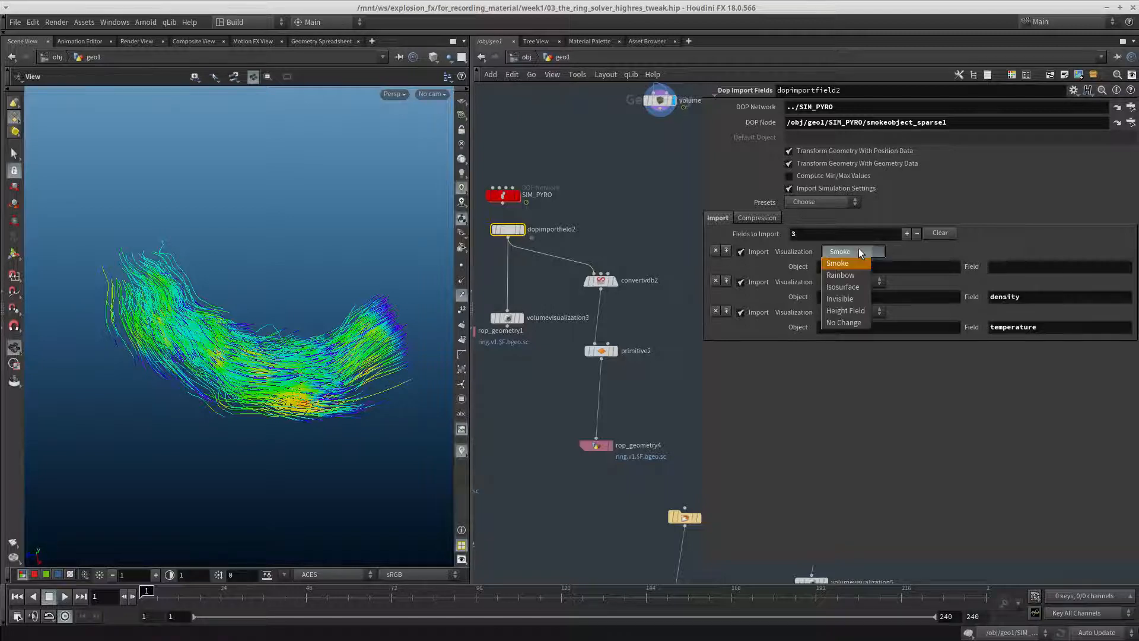
pyautogui.click(859, 263)
pyautogui.click(1026, 268)
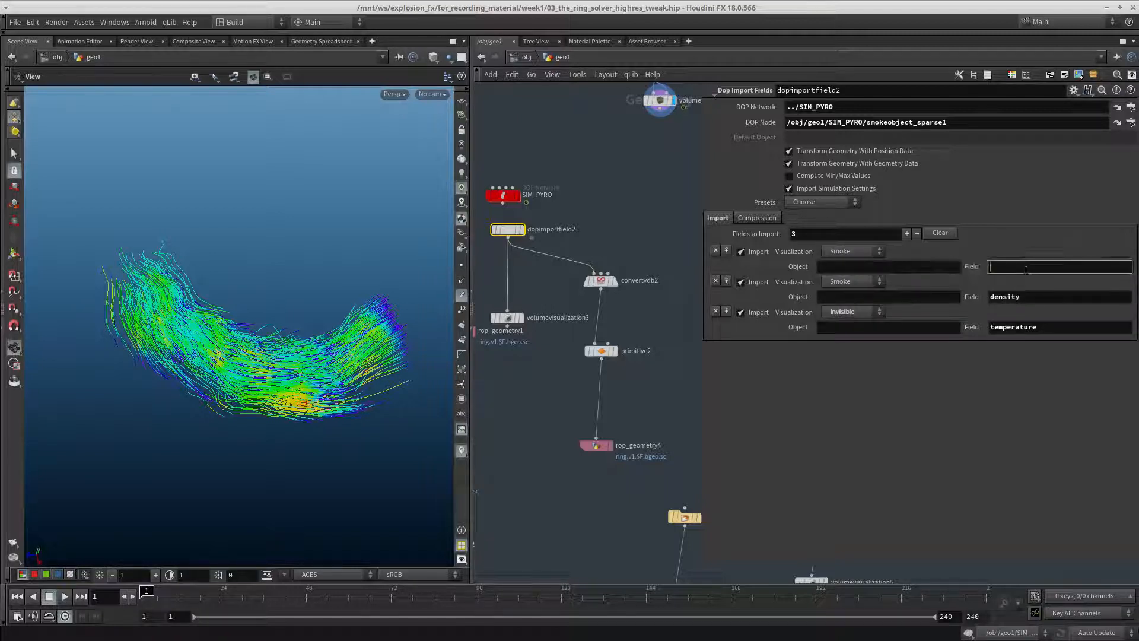
pyautogui.write('flame')
pyautogui.press('Return')
pyautogui.click(854, 251)
pyautogui.click(854, 307)
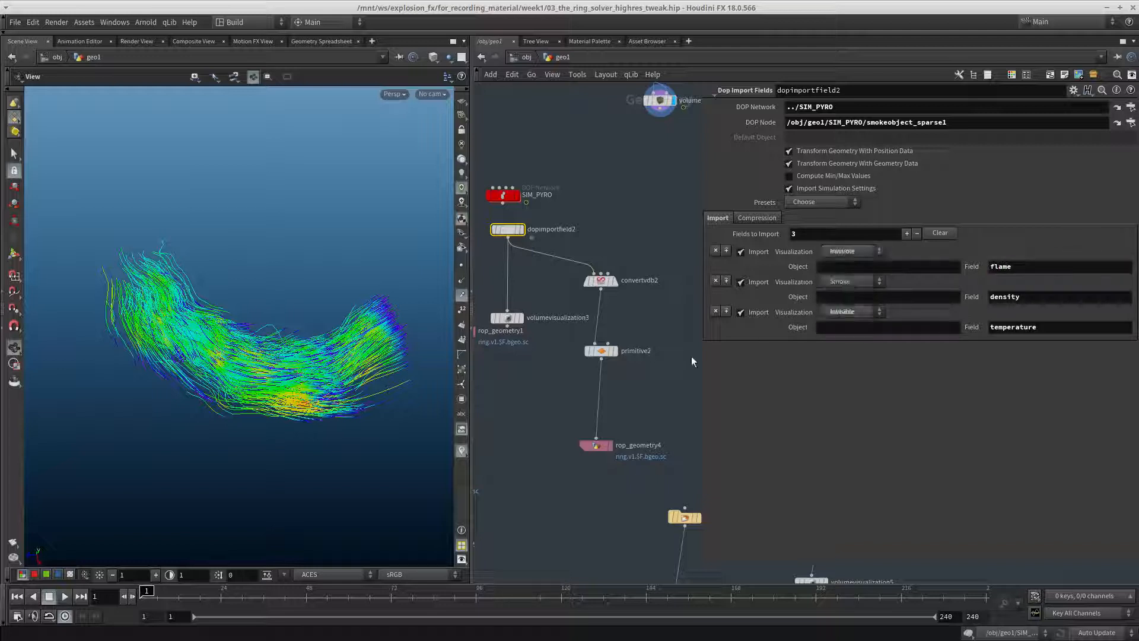
# Return to rop_geometry4 and show its output settings
pyautogui.moveTo(652, 342); pyautogui.dragTo(626, 287, button='middle')
pyautogui.scroll(-3, 627, 289)
pyautogui.moveTo(618, 320); pyautogui.dragTo(576, 357)
pyautogui.moveTo(580, 364)
pyautogui.mouseDown(button='middle')
pyautogui.moveTo(579, 387)
pyautogui.moveTo(616, 392)
pyautogui.moveTo(593, 364)
pyautogui.mouseUp(button='middle')
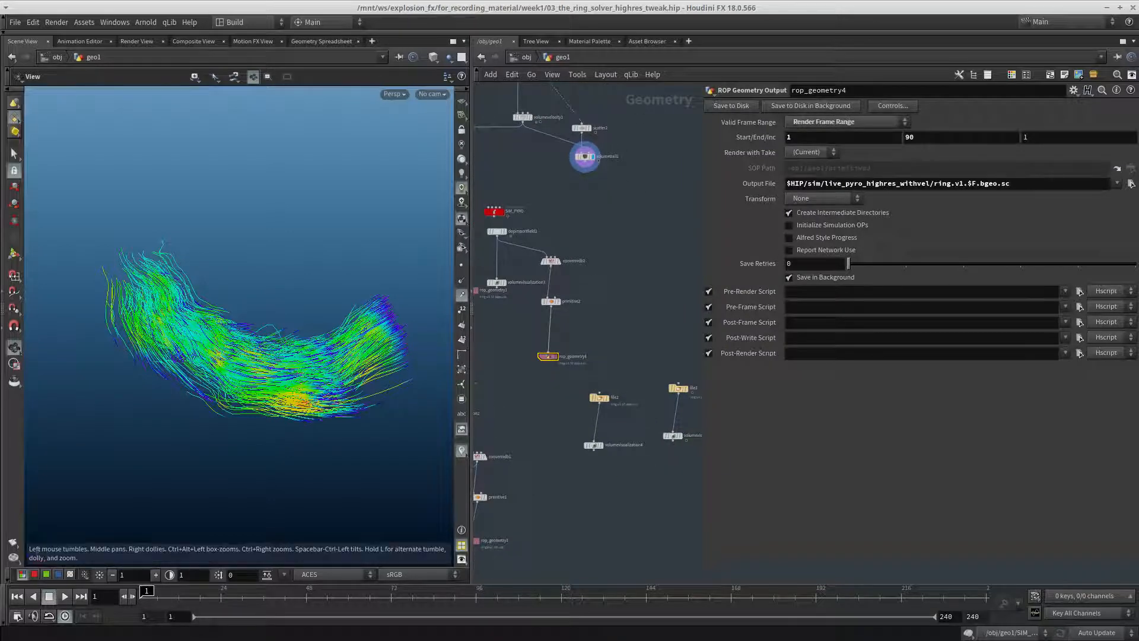
# Switch to the MPlay flipbook, scrub the smoke and fire preview through to frame 80, and return to the Houdini network
pyautogui.keyDown('alt'); pyautogui.moveTo(0, 429); pyautogui.dragTo(364, 445); pyautogui.keyUp('alt')
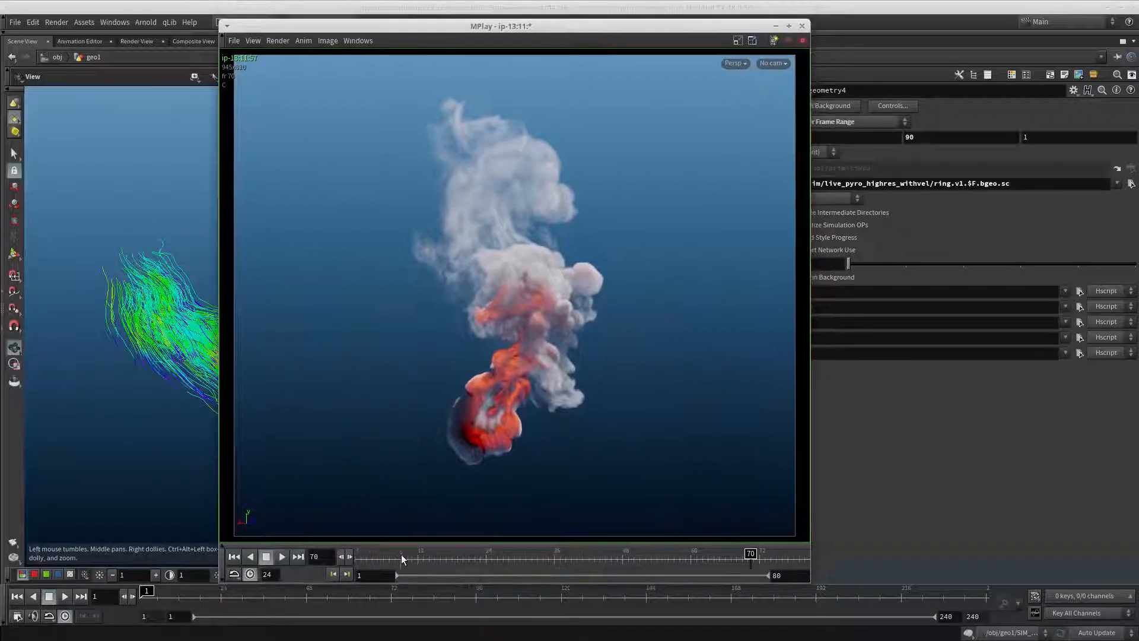
pyautogui.moveTo(401, 558); pyautogui.dragTo(803, 557)
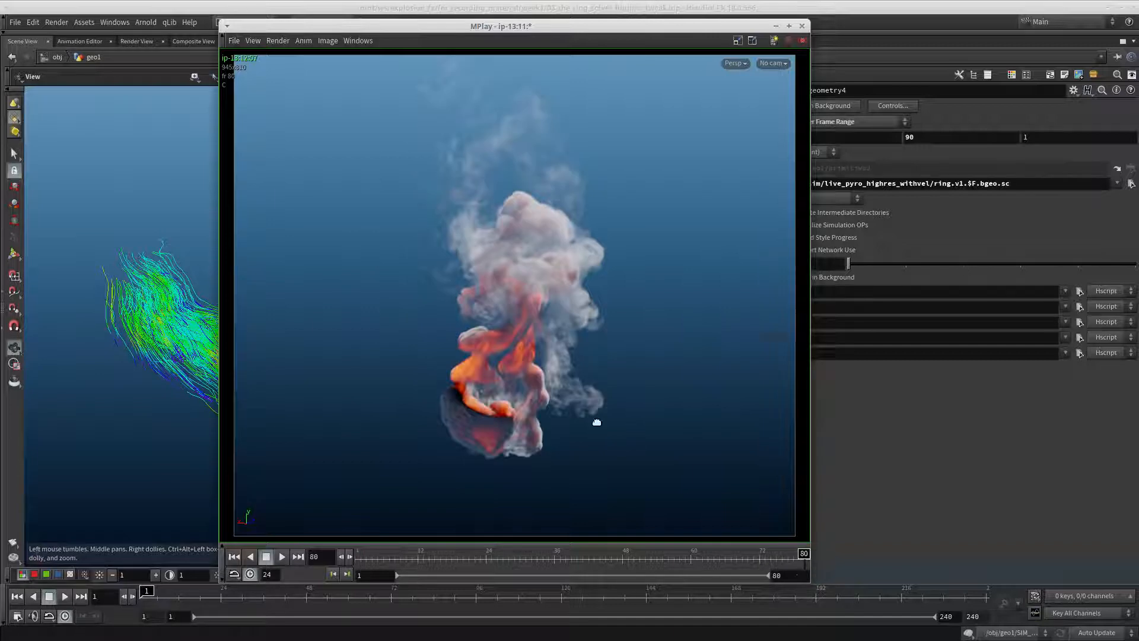
pyautogui.keyDown('alt'); pyautogui.moveTo(597, 422); pyautogui.dragTo(0, 422); pyautogui.keyUp('alt')
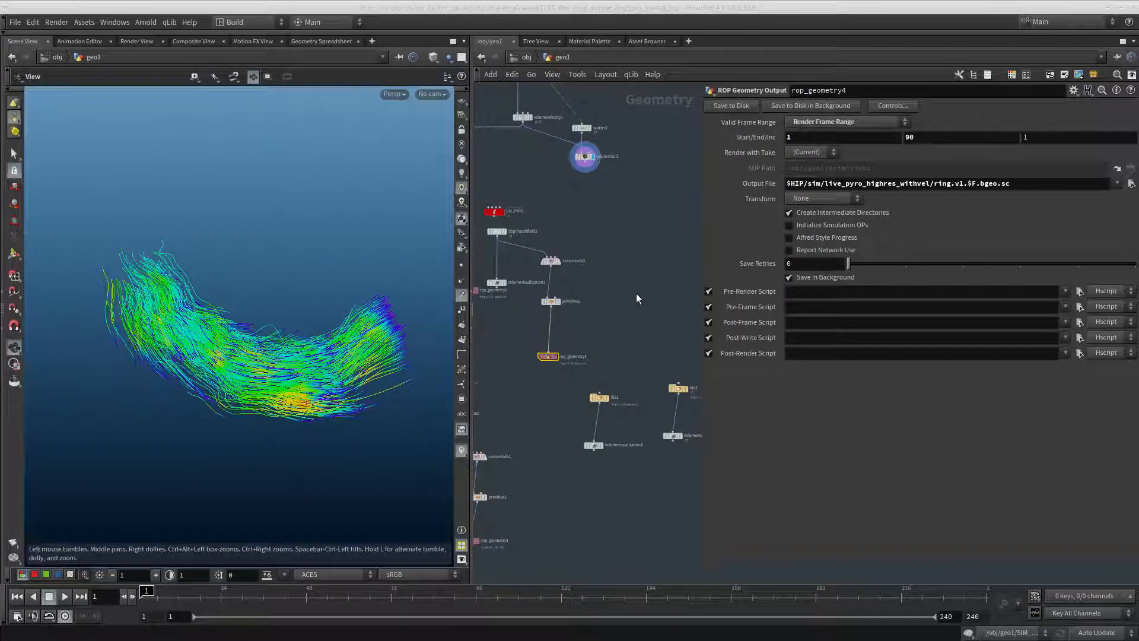
pyautogui.moveTo(636, 298); pyautogui.dragTo(629, 320, button='middle')
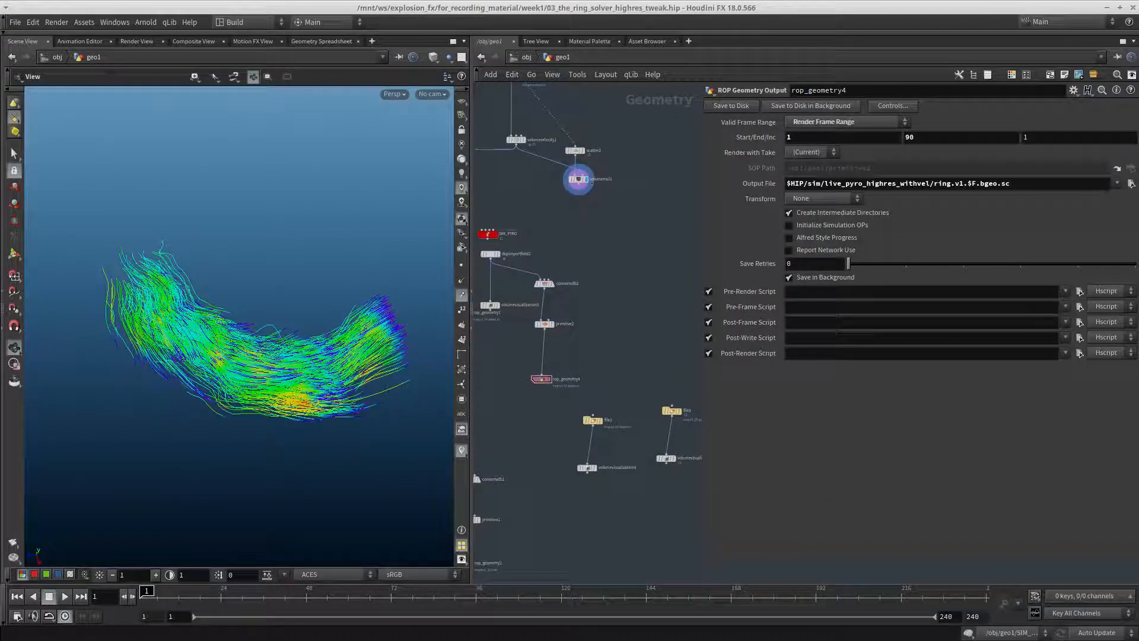